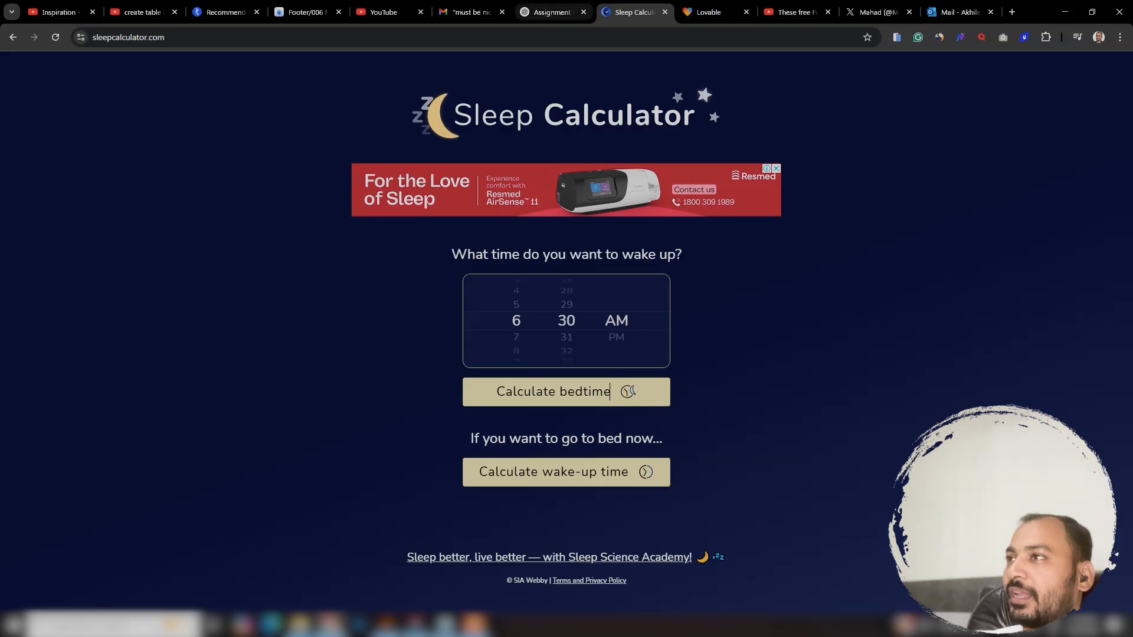
pyautogui.click(546, 12)
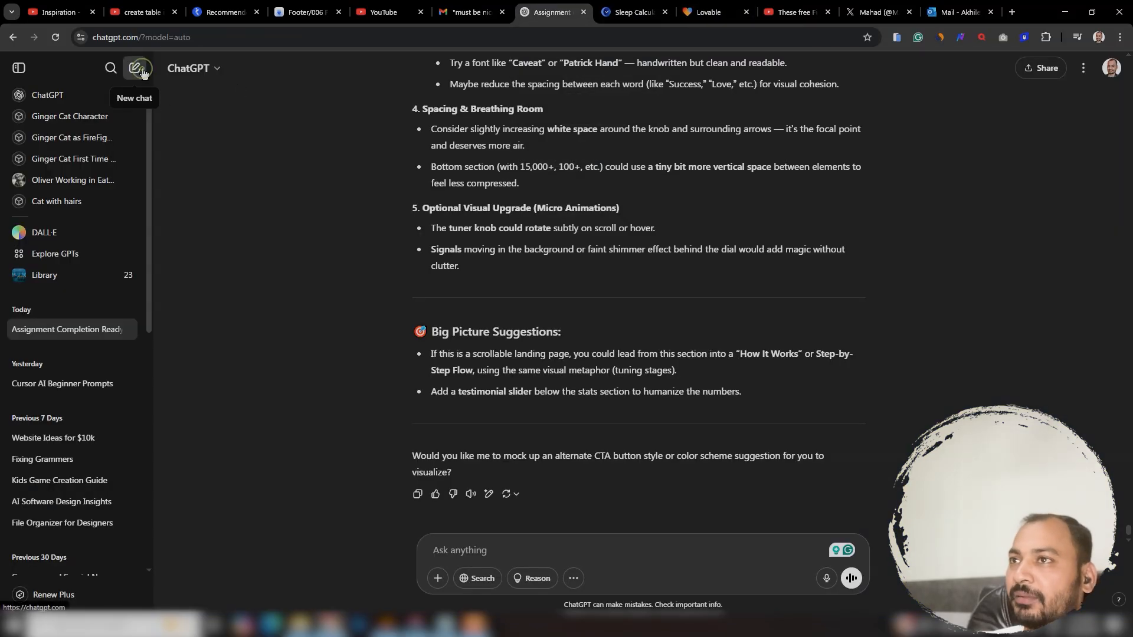
pyautogui.click(134, 67)
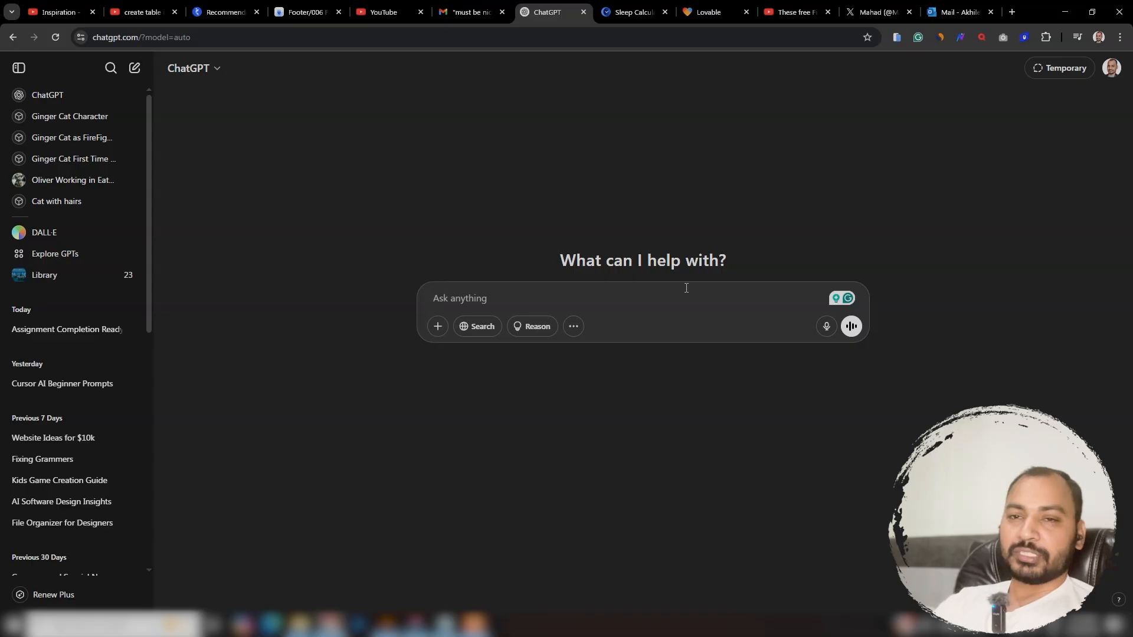
pyautogui.write('Hi')
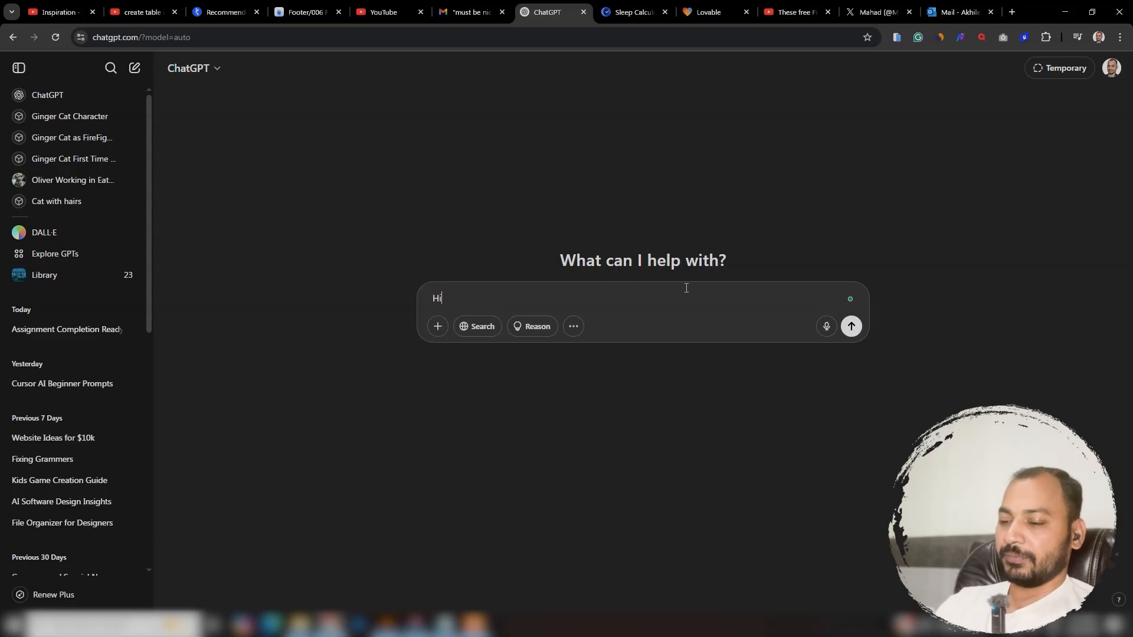
pyautogui.write(', I want to create a same website as')
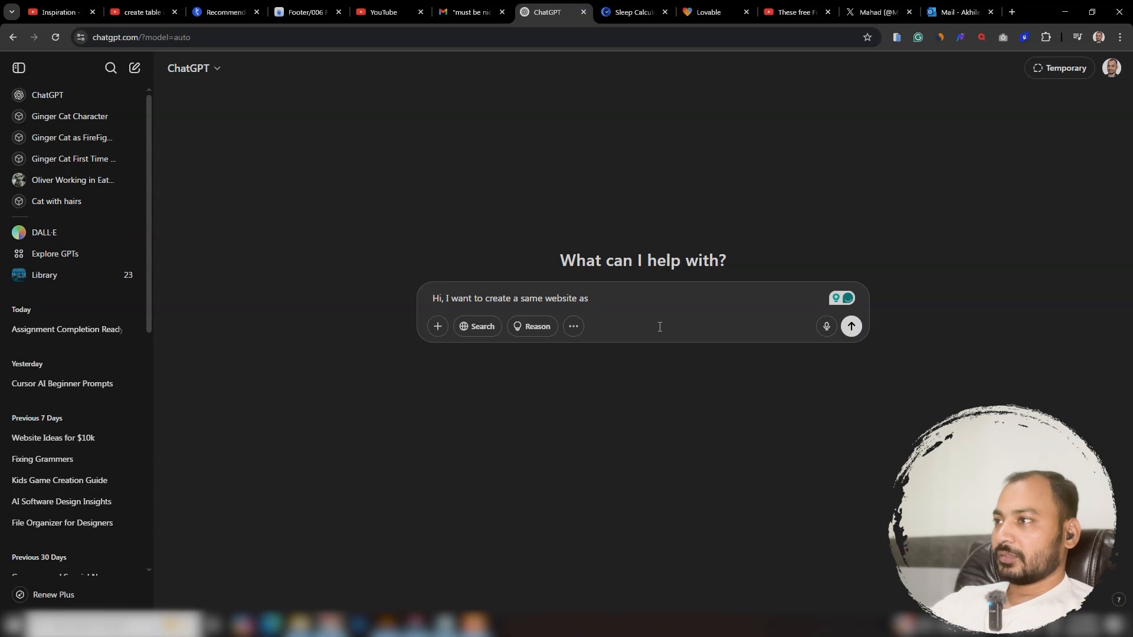
pyautogui.write('https://sleepcalculator.com/')
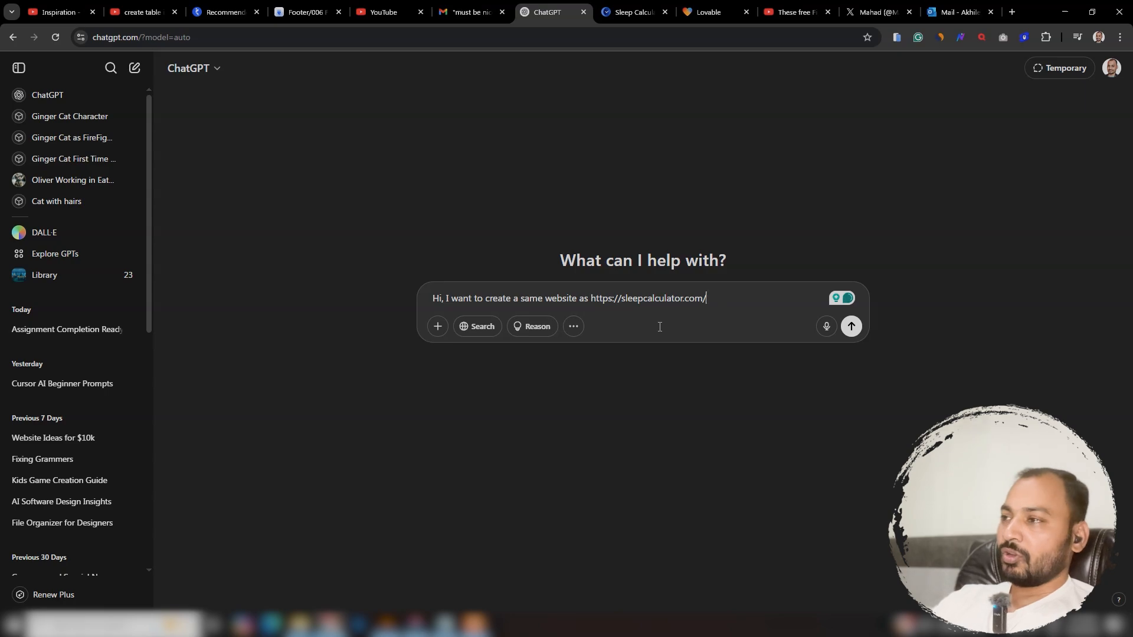
# Continue the message with "and I'll be using the tool called lovable.com. because I have the subscription.".
pyautogui.write("and I'll b")
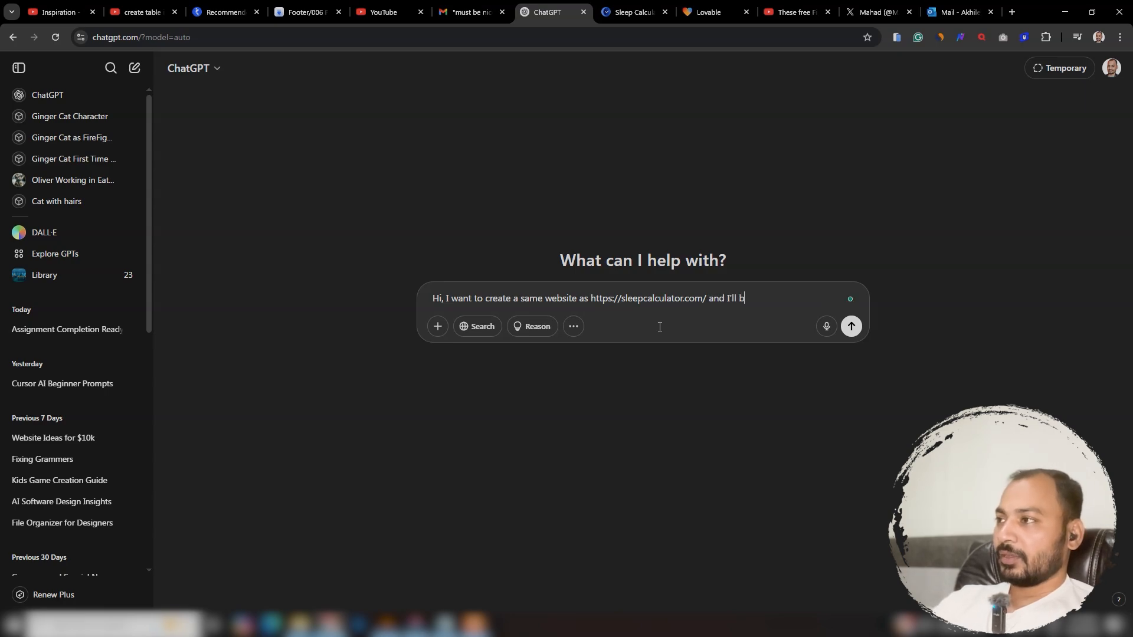
pyautogui.write('e using the tool called ')
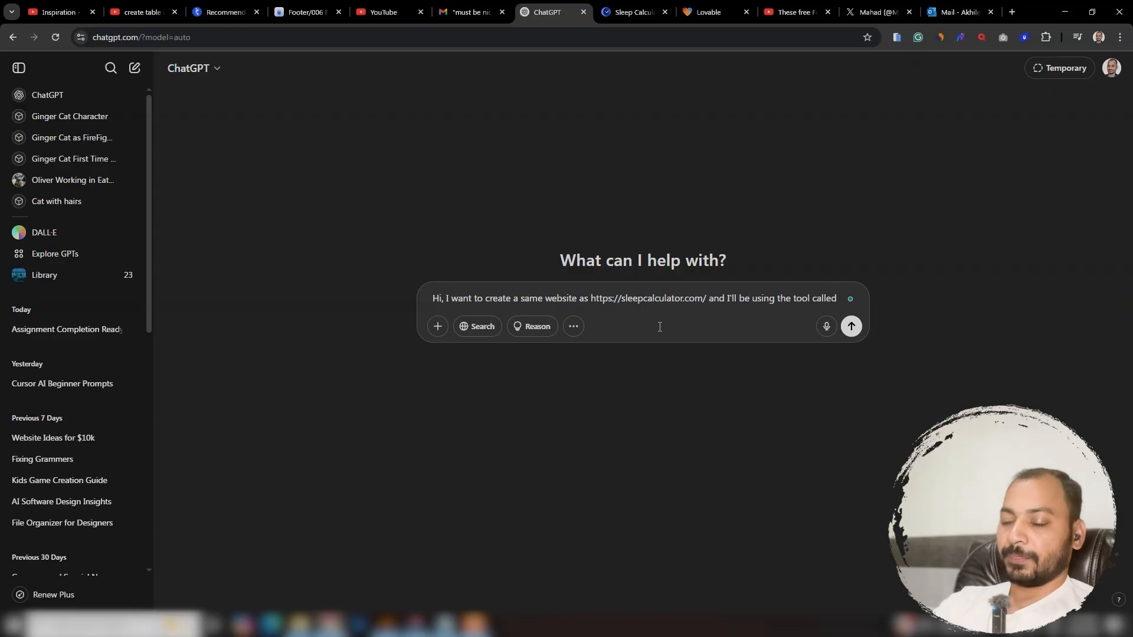
pyautogui.write('lovable.o')
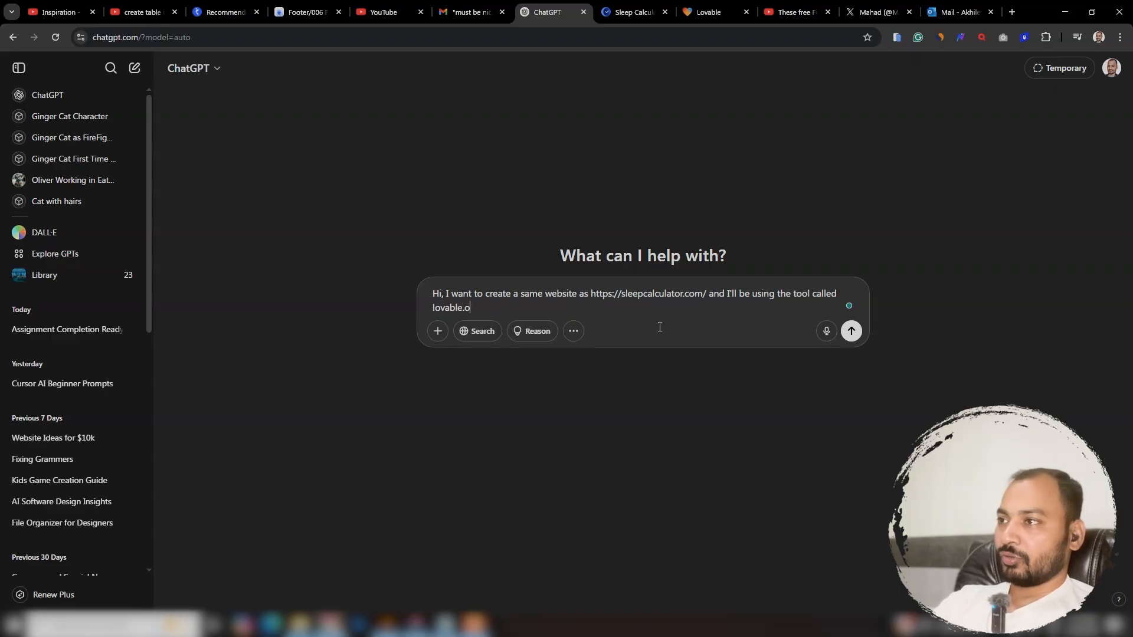
pyautogui.press('BackSpace')
pyautogui.write('com. bec')
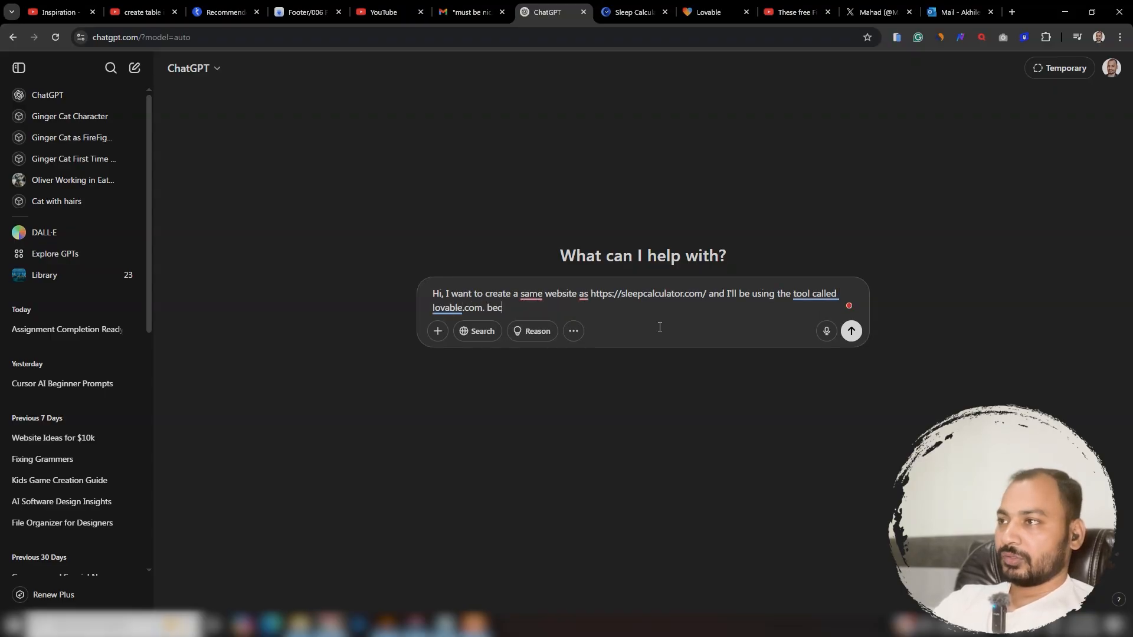
pyautogui.write('ause I h')
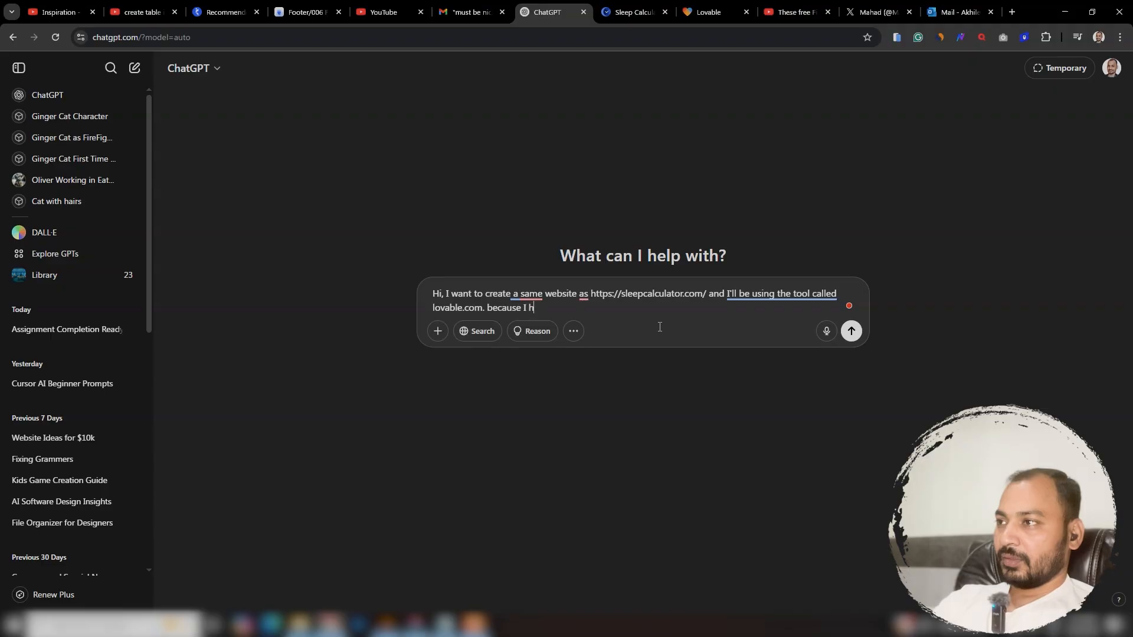
pyautogui.write('ave the subscription.')
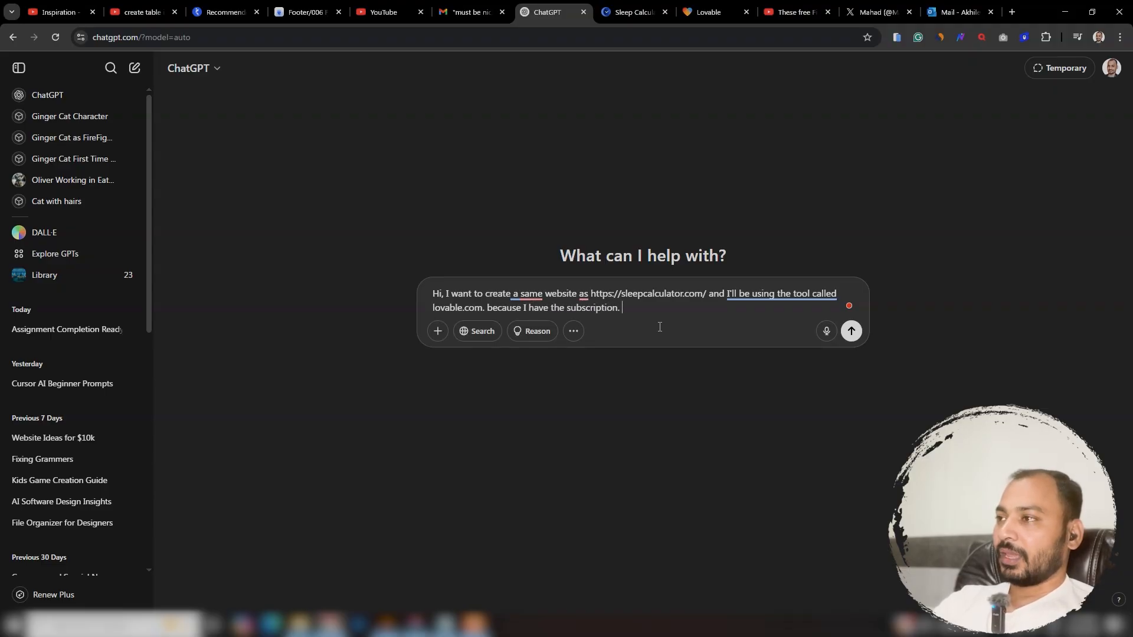
# Add the request "Please help me with the prompts and" to the message.
pyautogui.write(' Please h')
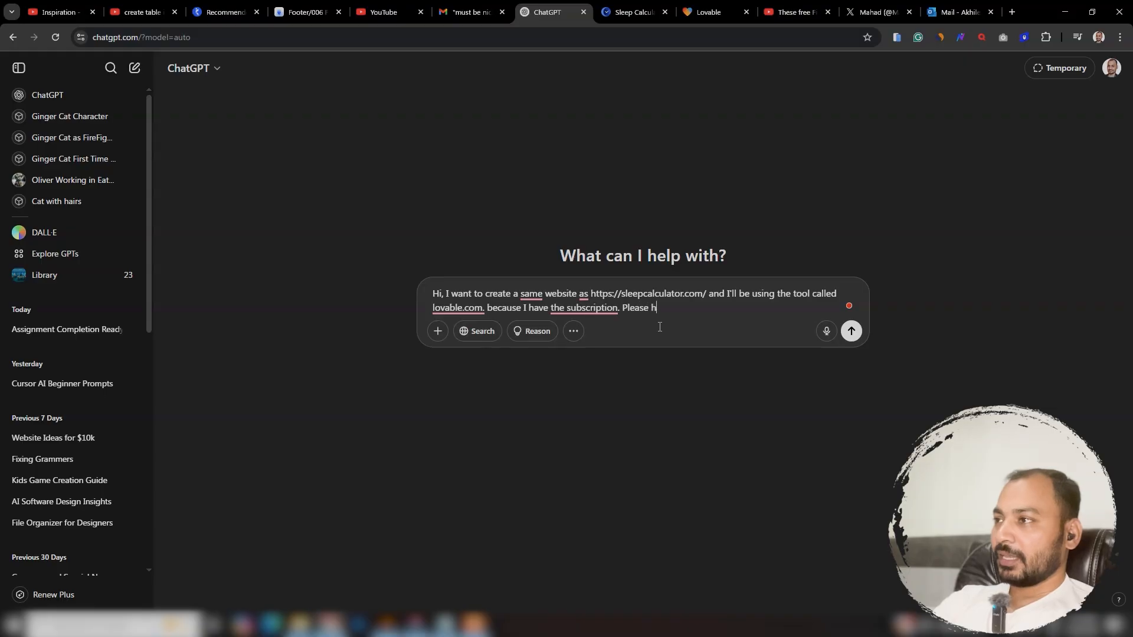
pyautogui.write('elp me with the ')
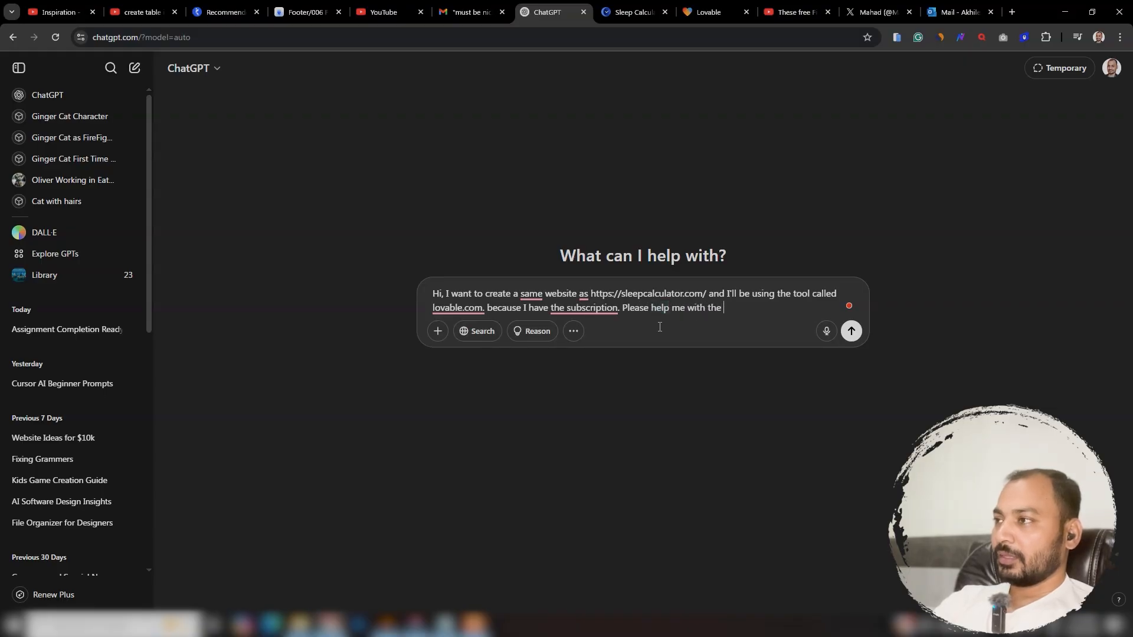
pyautogui.write('prompts')
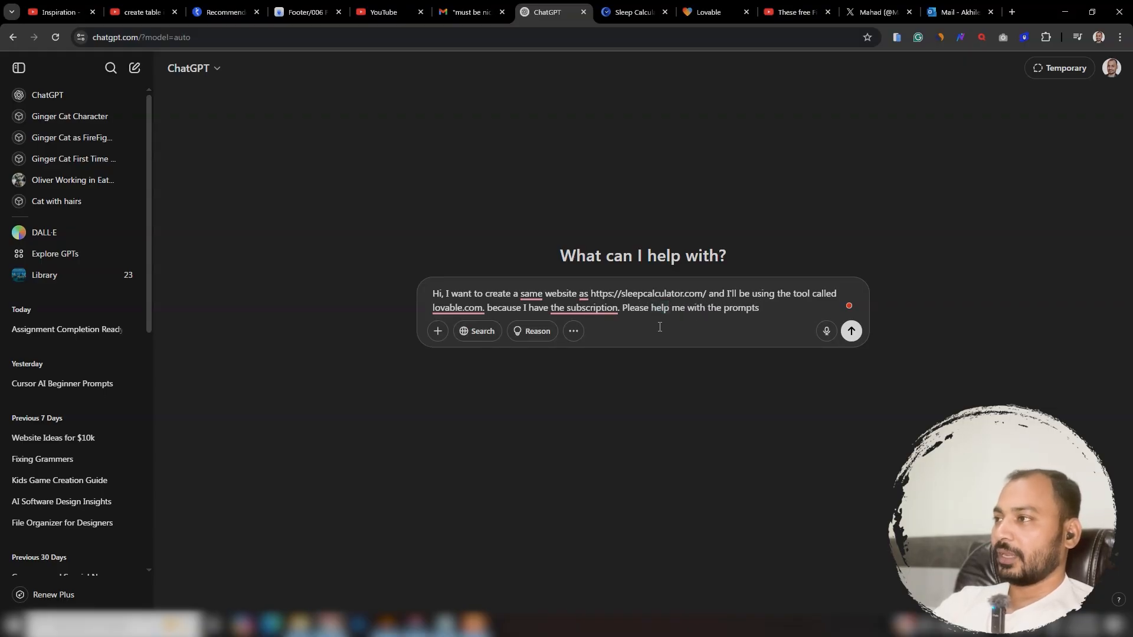
pyautogui.write(' and ev')
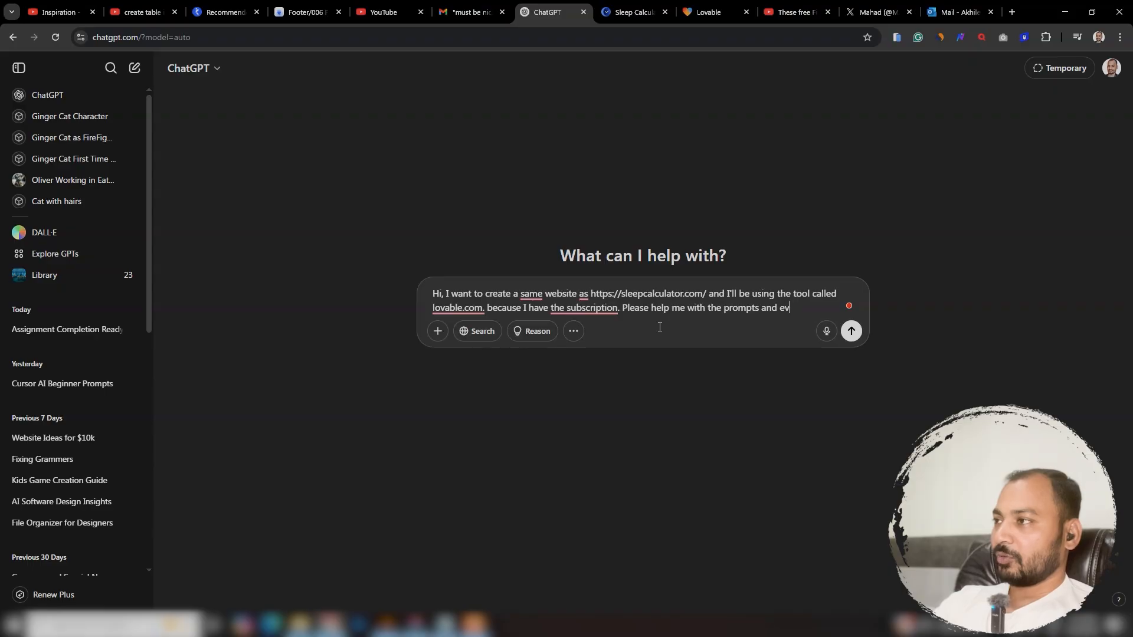
# Add ". I want the colors to be very subtle and the interface to be different than lovable.com" and send the message.
pyautogui.write('I w')
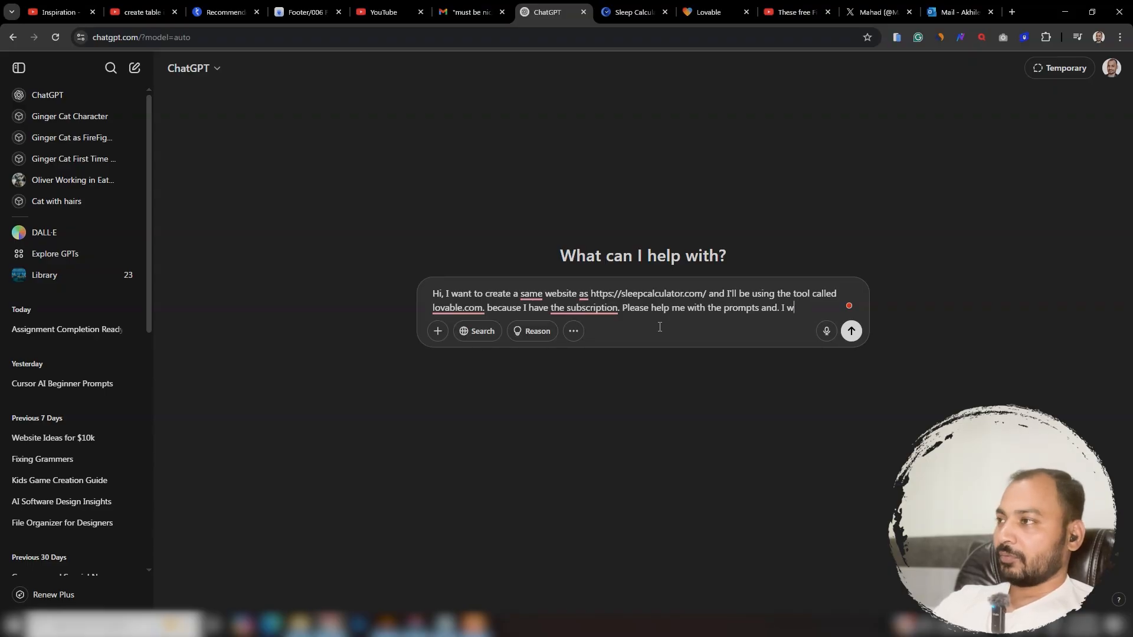
pyautogui.write('ant the colors')
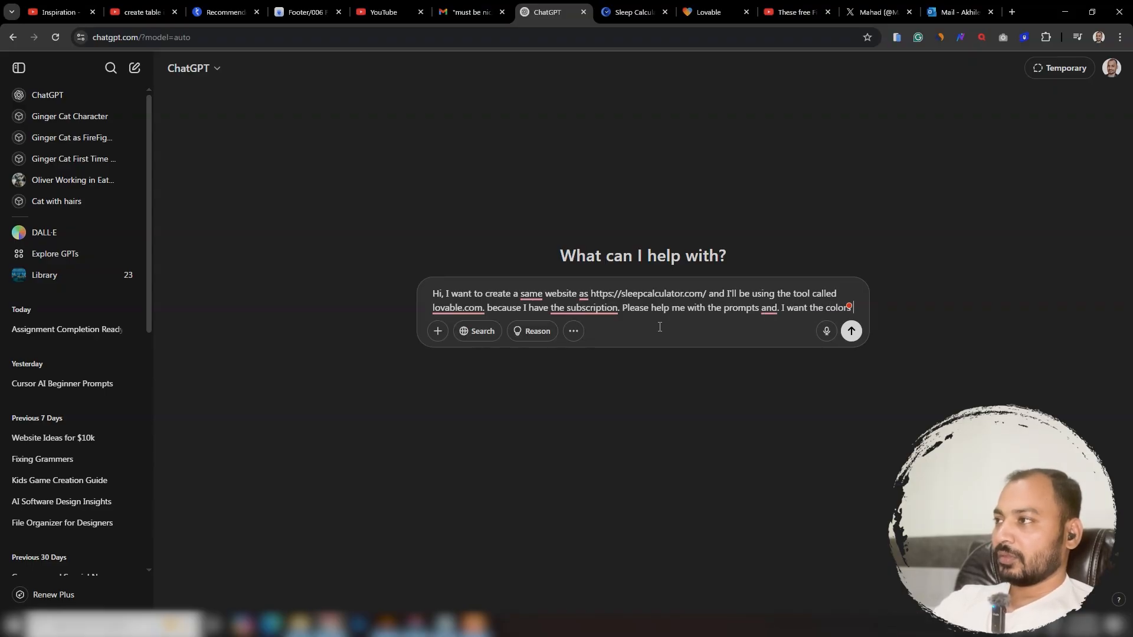
pyautogui.write(' to be v')
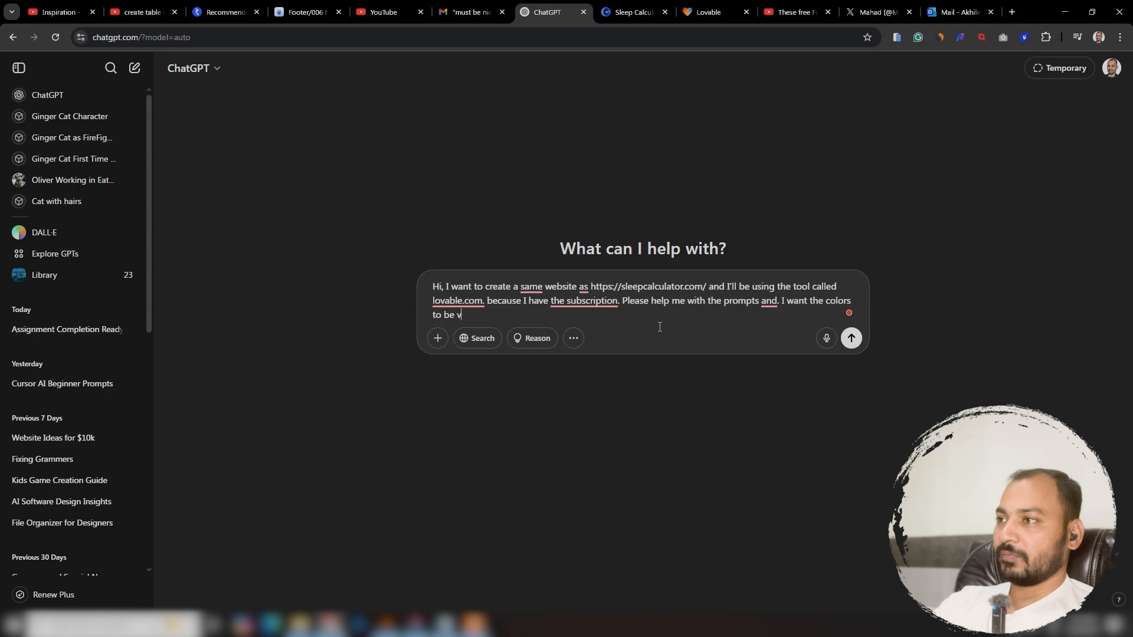
pyautogui.write('ery subtle and')
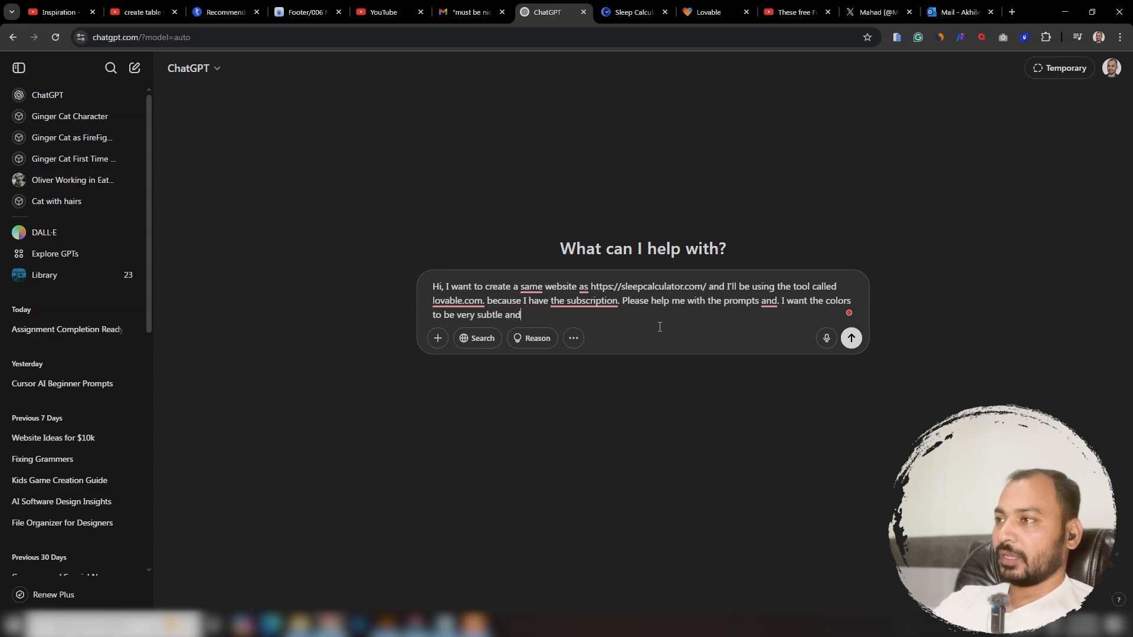
pyautogui.write(' the interff')
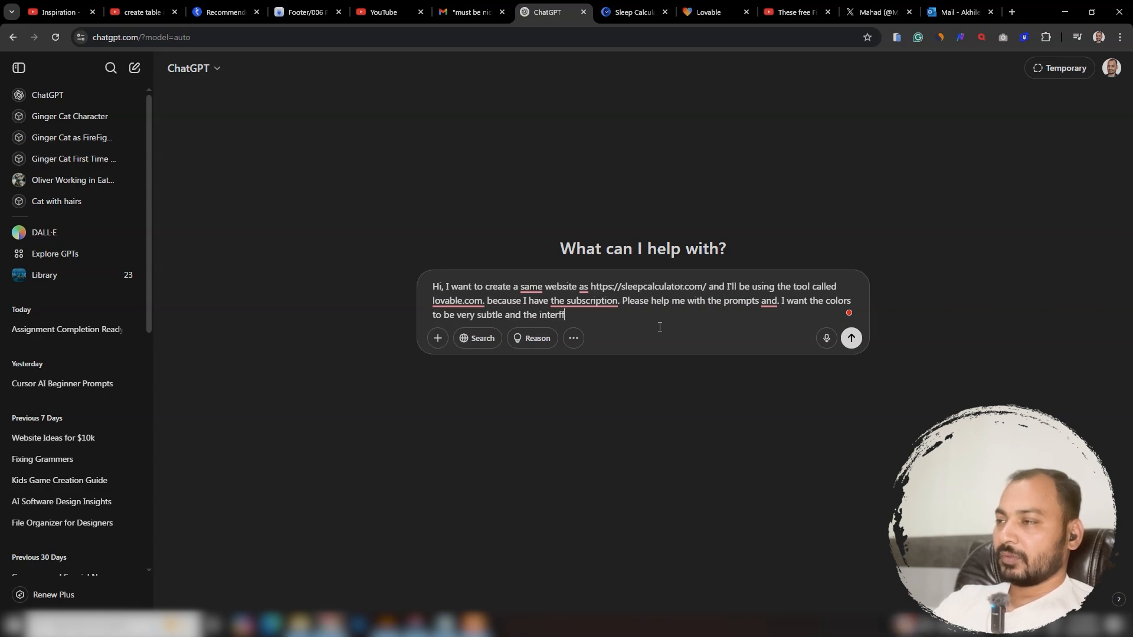
pyautogui.press('BackSpace')
pyautogui.write('ace to be diff')
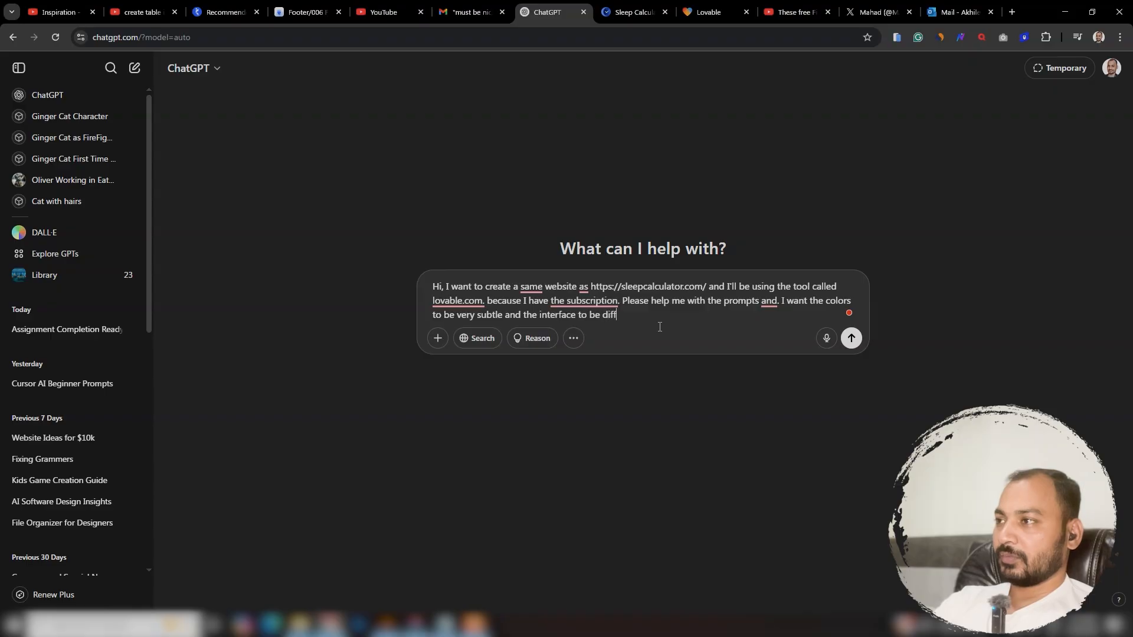
pyautogui.write('erent than lova')
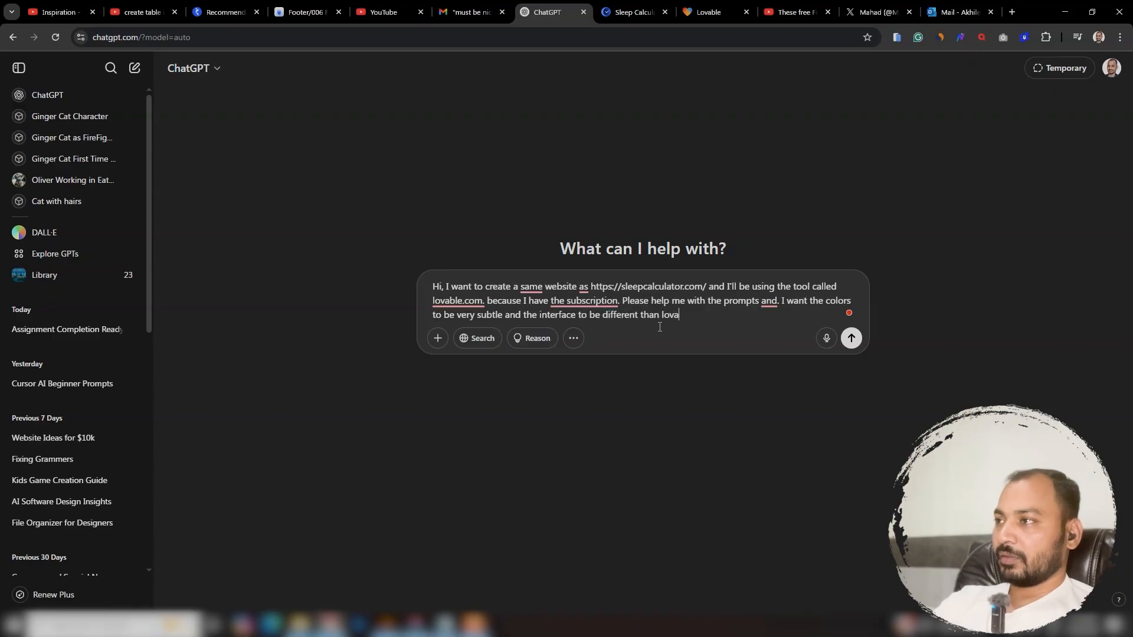
pyautogui.write('ble.com')
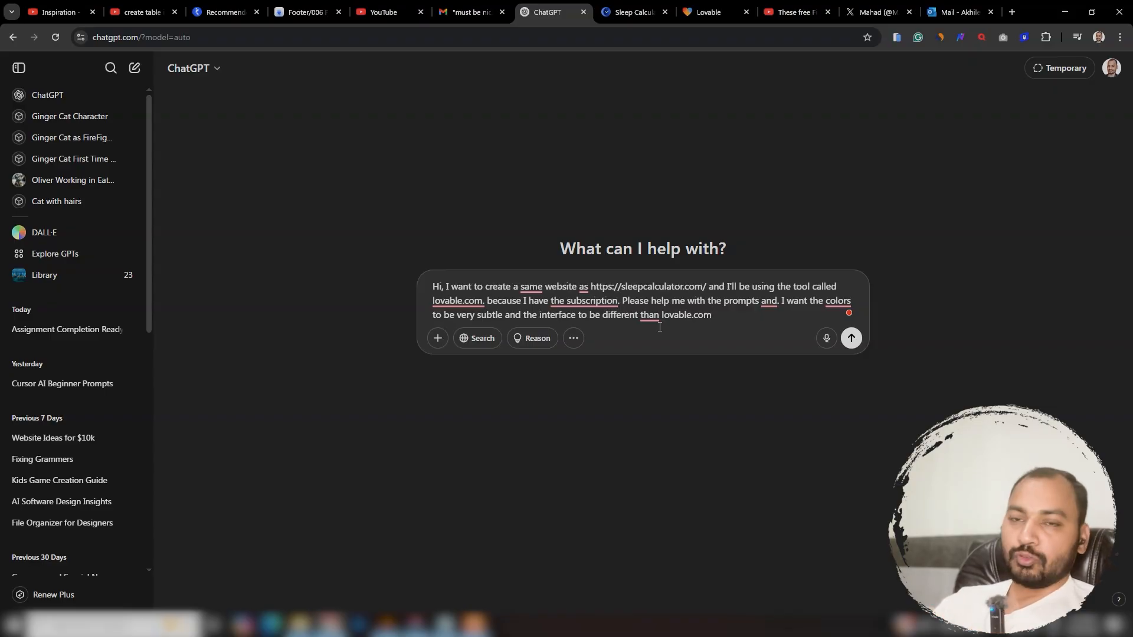
pyautogui.click(851, 337)
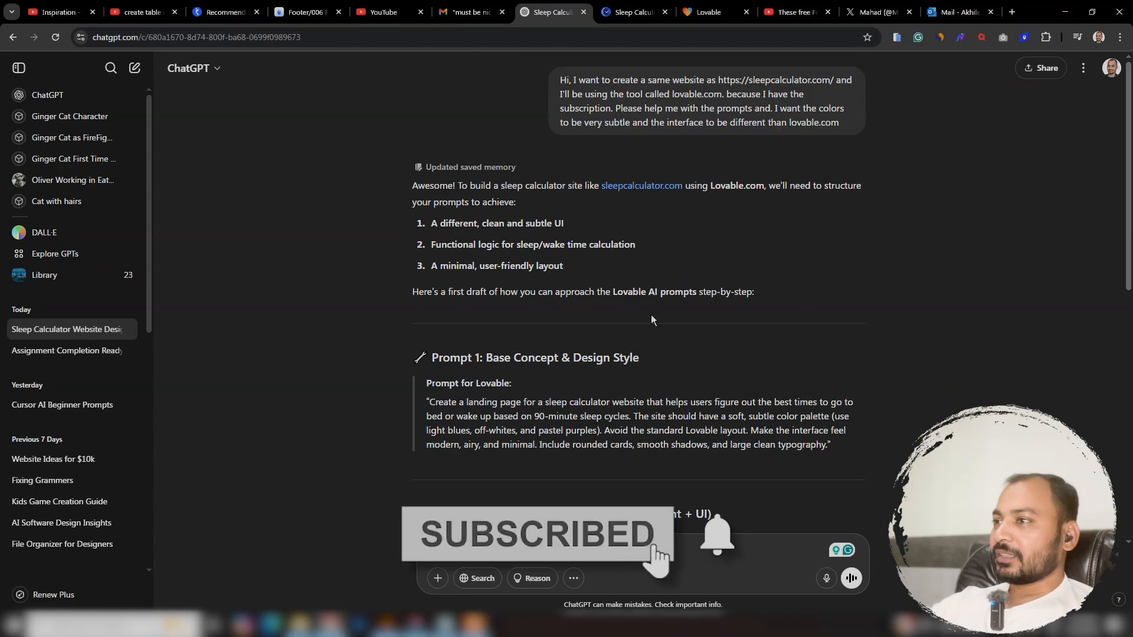
# Copy the text of Prompt 1 on base concept and design style from the reply and submit it in Lovable as a new project.
pyautogui.scroll(-10, 651, 309)
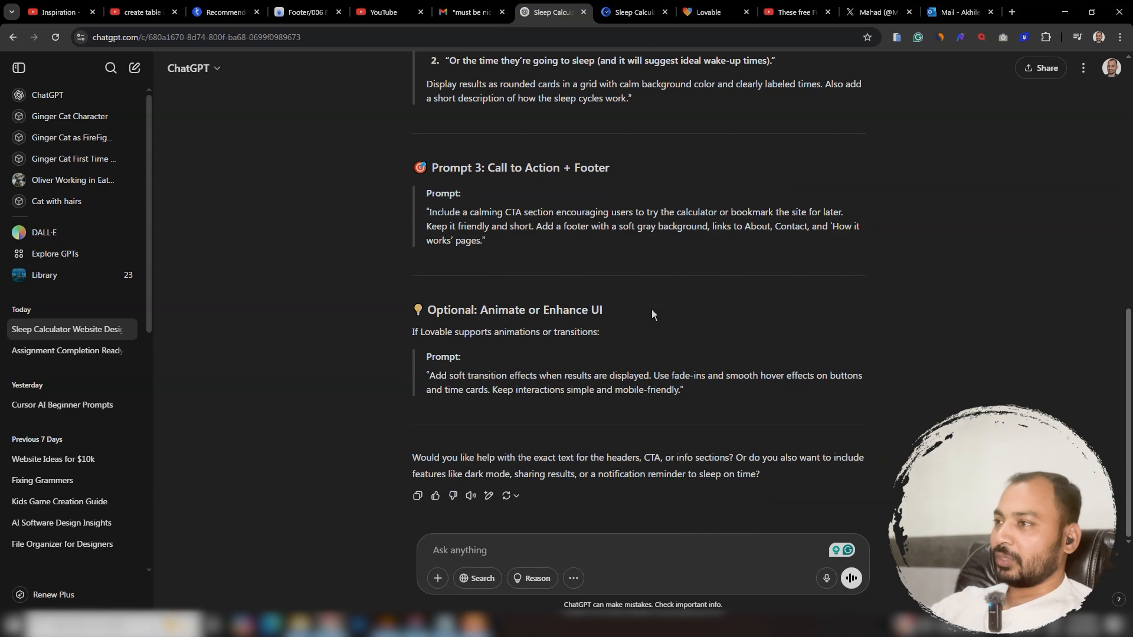
pyautogui.scroll(8, 659, 296)
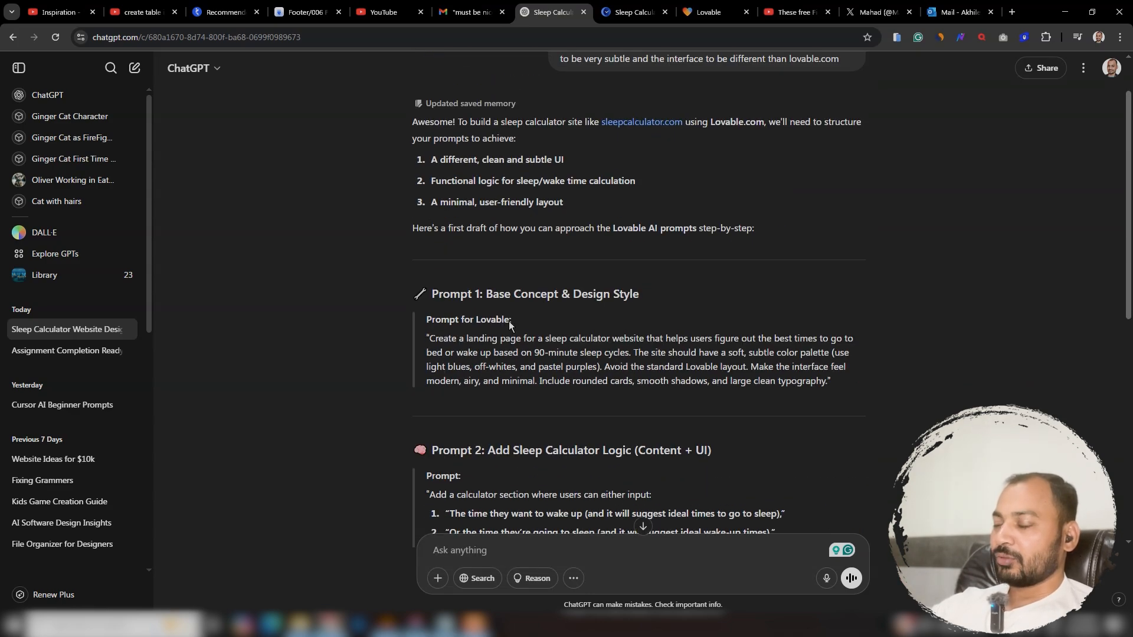
pyautogui.moveTo(423, 290); pyautogui.dragTo(476, 295)
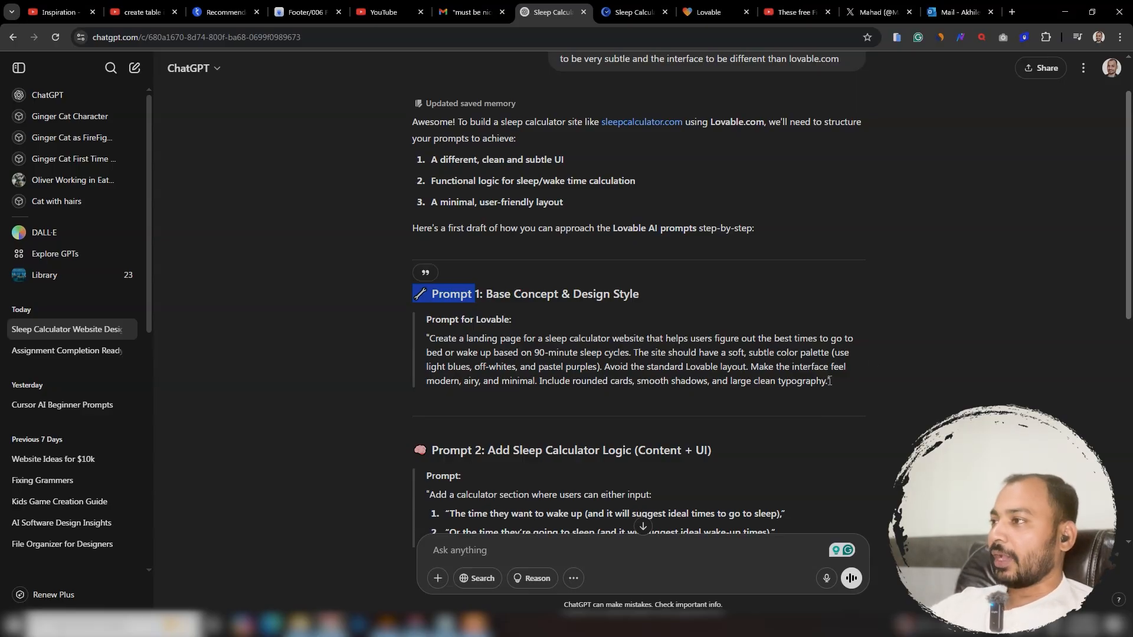
pyautogui.moveTo(826, 381); pyautogui.dragTo(429, 339)
pyautogui.click(711, 12)
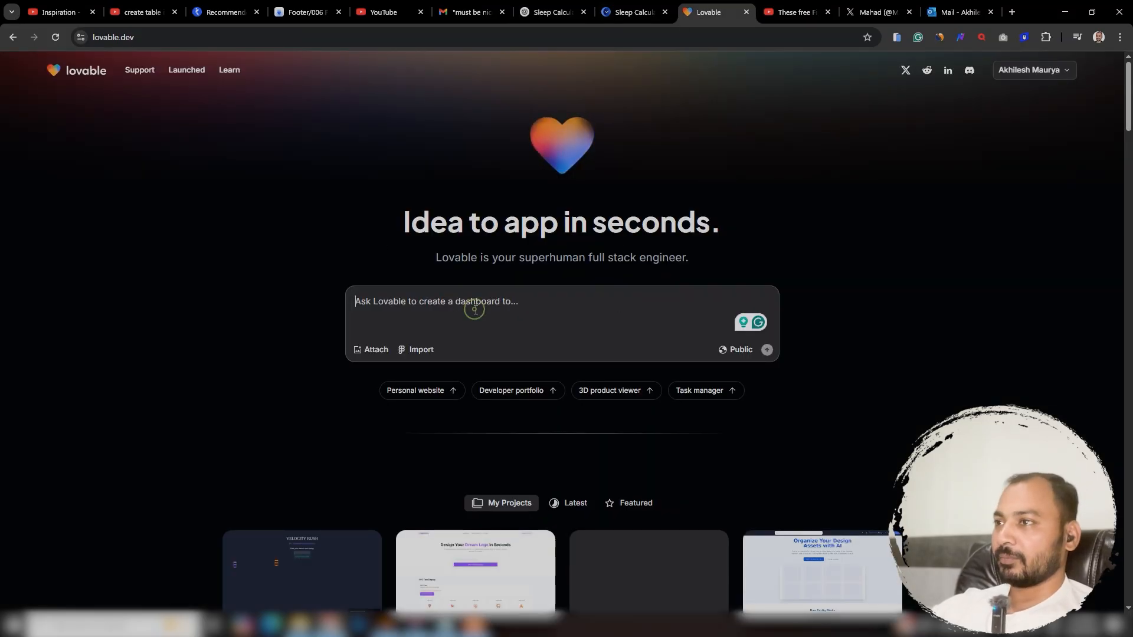
pyautogui.write('Create a landing page for a sleep calculator website that helps users figure out the best times to go to bed or wake up based on 90-minute sleep cycles. The site should have a soft, subtle color palette (use light blues, off-whites, and pastel purples). Avoid the standard Lovable layout. Make the interface feel modern, airy, and minimal. Include rounded cards, smooth shadows, and large, clean typography.')
pyautogui.click(767, 372)
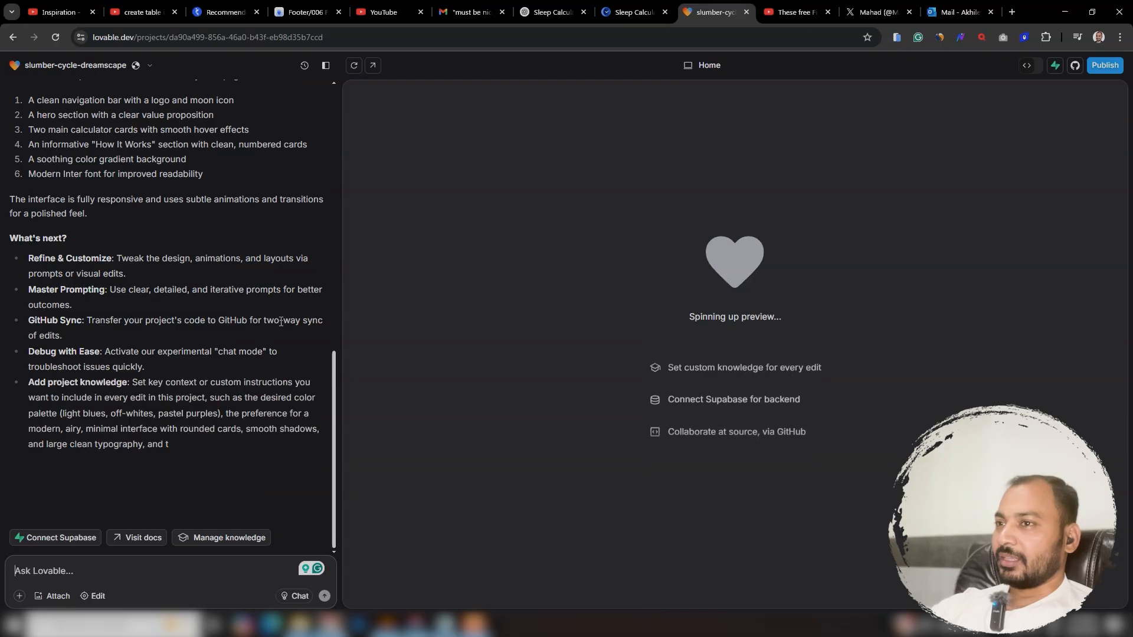
# Examine the build summary and the generated sleep calculator landing page in both desktop and mobile previews.
pyautogui.scroll(-10, 279, 321)
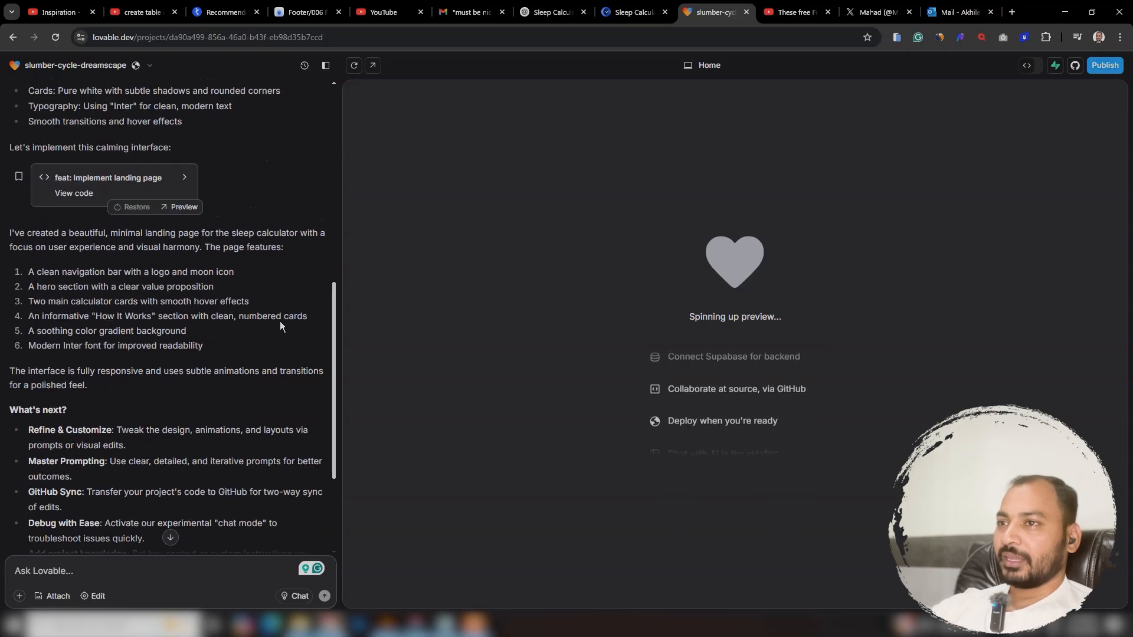
pyautogui.scroll(1, 279, 321)
pyautogui.scroll(7, 280, 321)
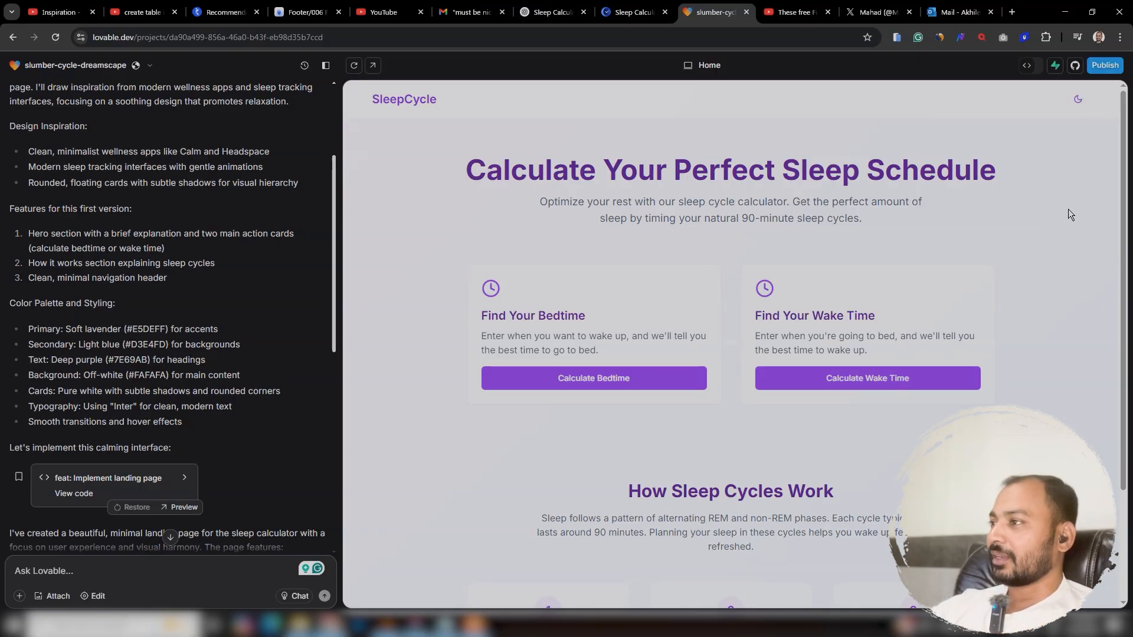
pyautogui.scroll(-3, 1069, 248)
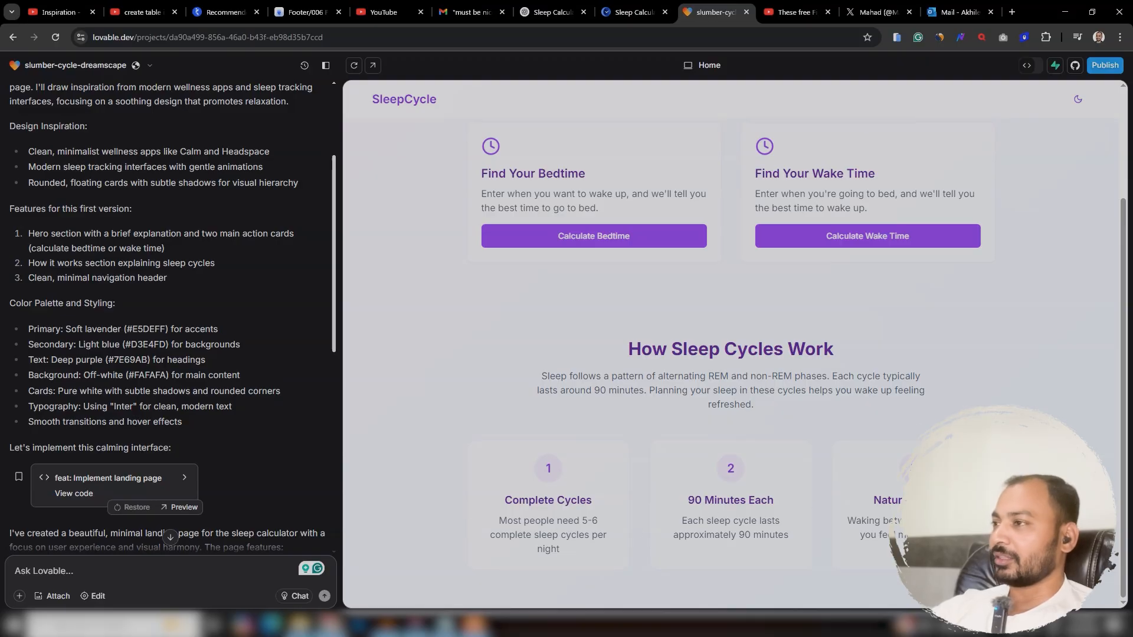
pyautogui.scroll(3, 908, 408)
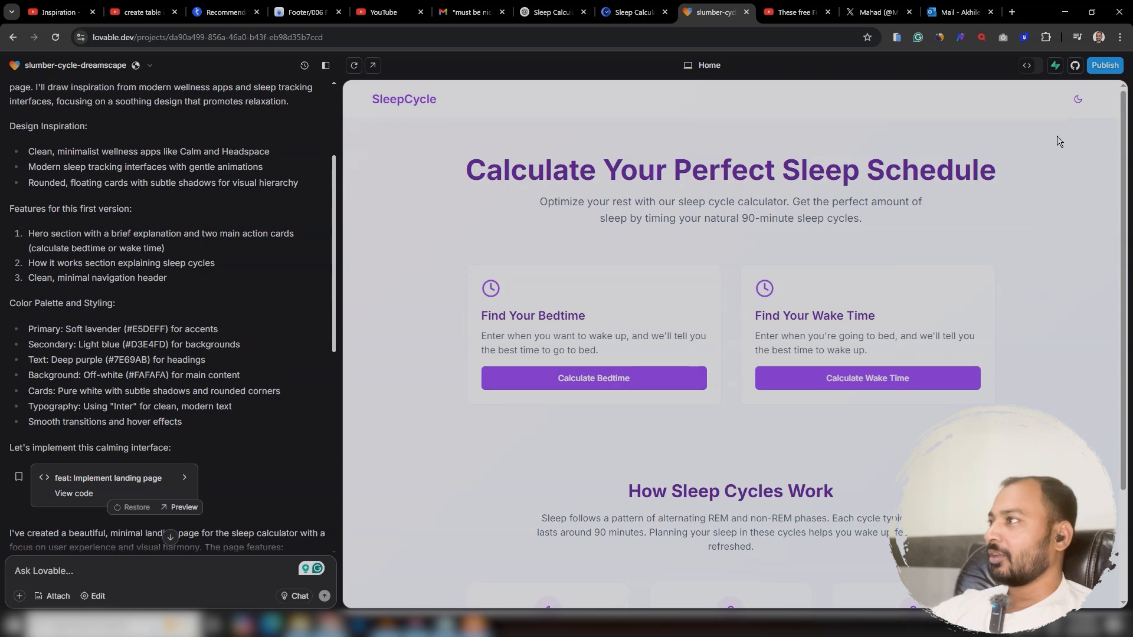
pyautogui.click(687, 65)
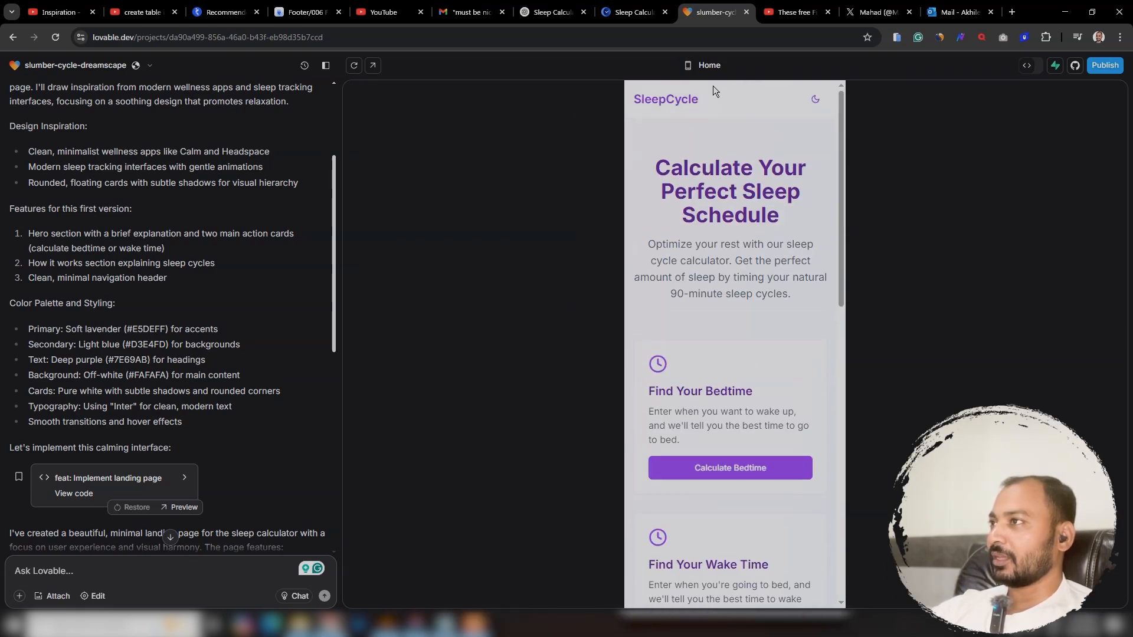
pyautogui.click(688, 66)
pyautogui.scroll(-10, 240, 440)
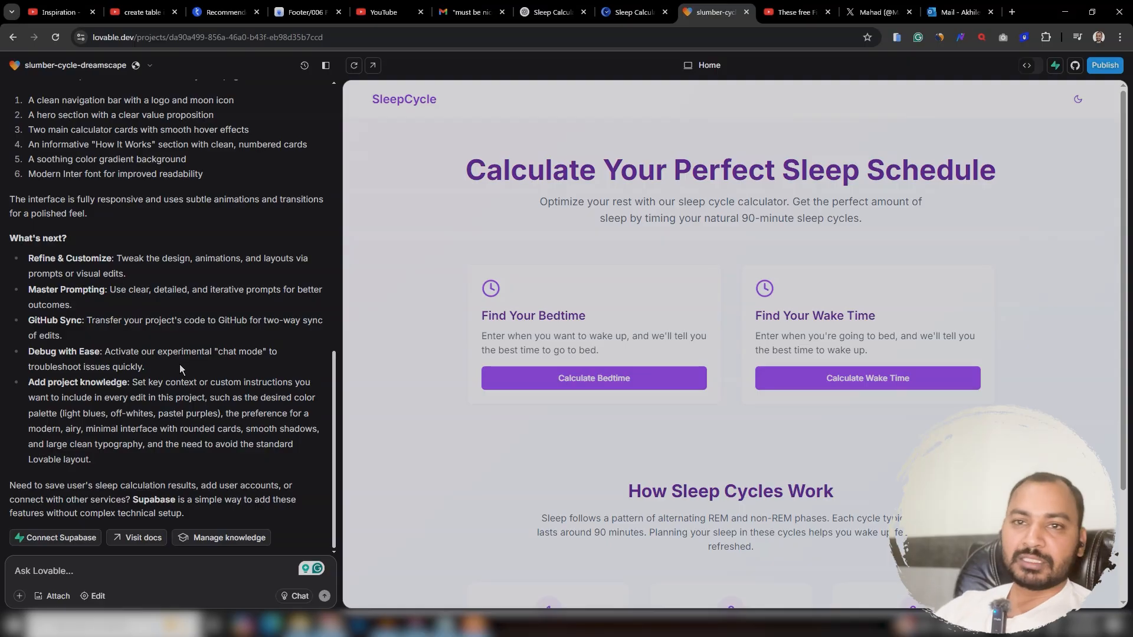
# Test the Calculate Bedtime function in the preview and draft the message "The desin looks great. But non of the buttons are functional.".
pyautogui.click(589, 377)
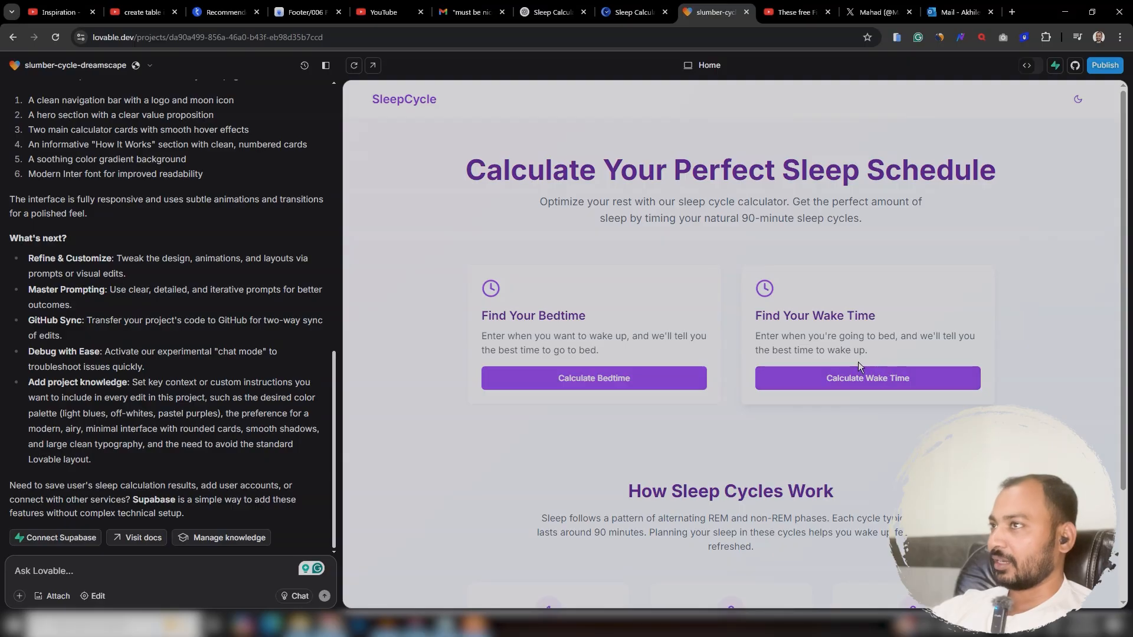
pyautogui.scroll(-2, 732, 413)
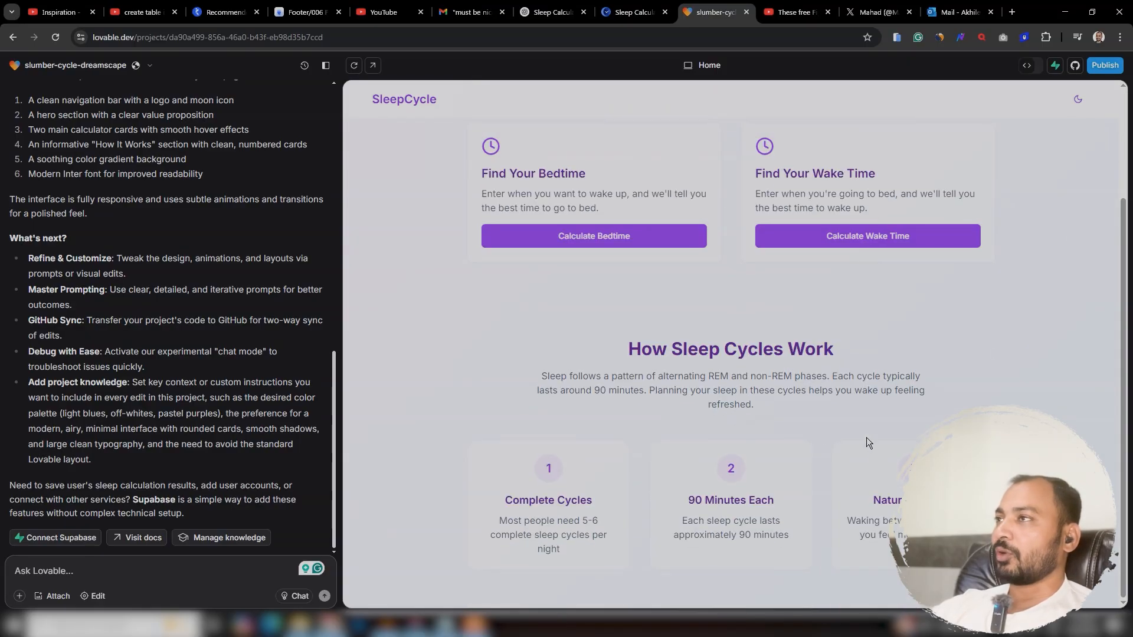
pyautogui.click(177, 576)
pyautogui.write('The desin looks')
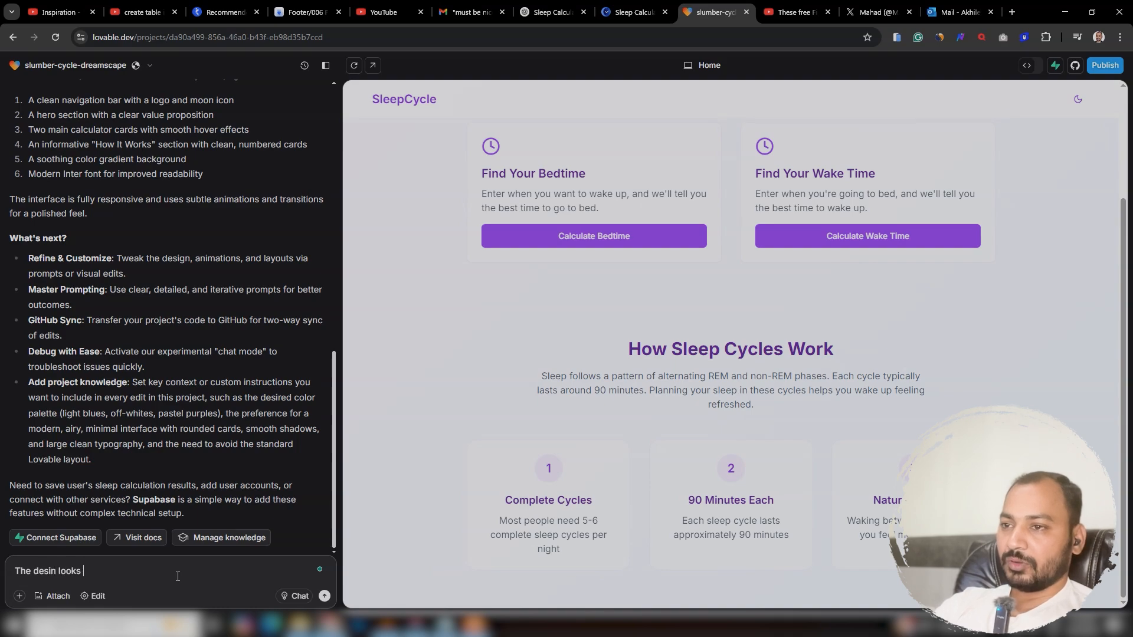
pyautogui.write('non')
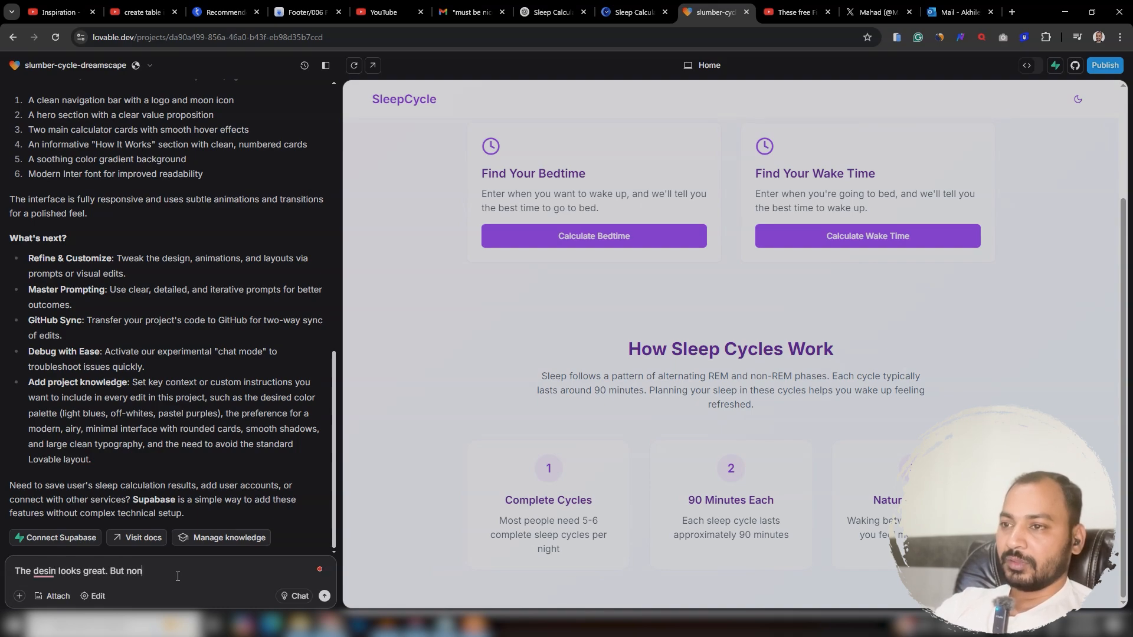
pyautogui.write(' of the bu')
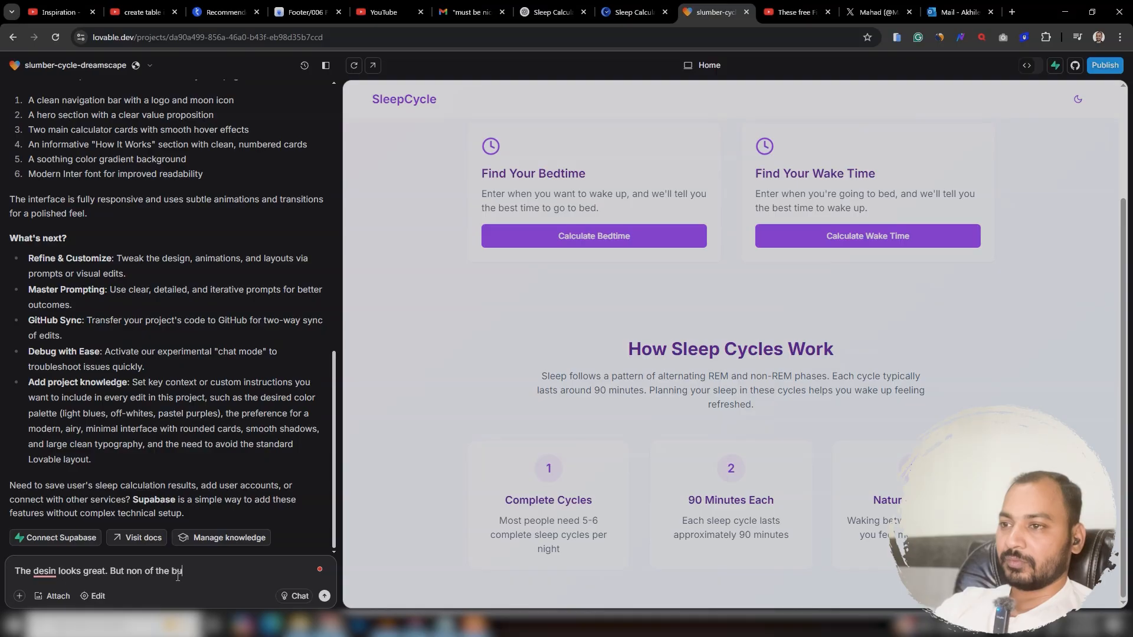
pyautogui.write('ttons are fun')
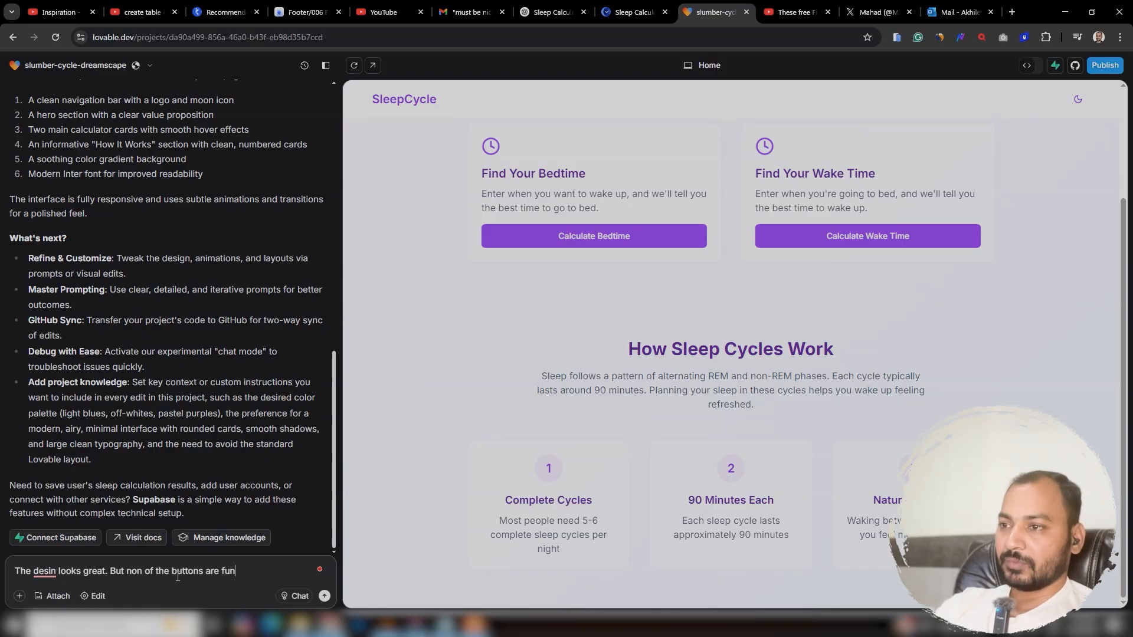
pyautogui.write('ctional.')
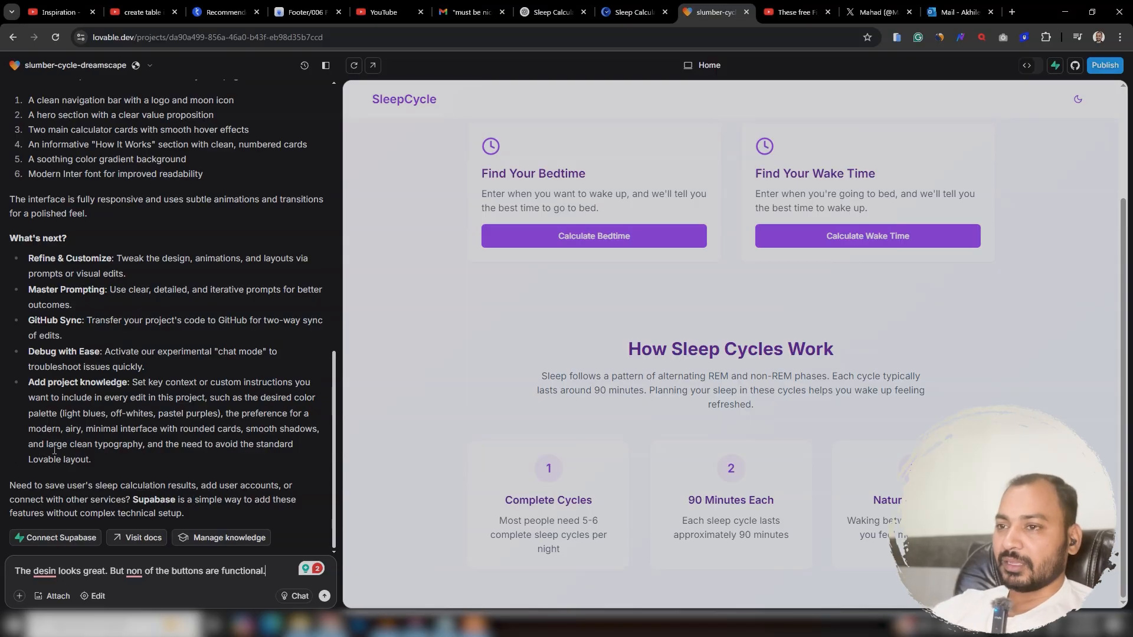
# Open the project's Supabase integration and start a new Supabase project named SleepCycle.
pyautogui.click(66, 538)
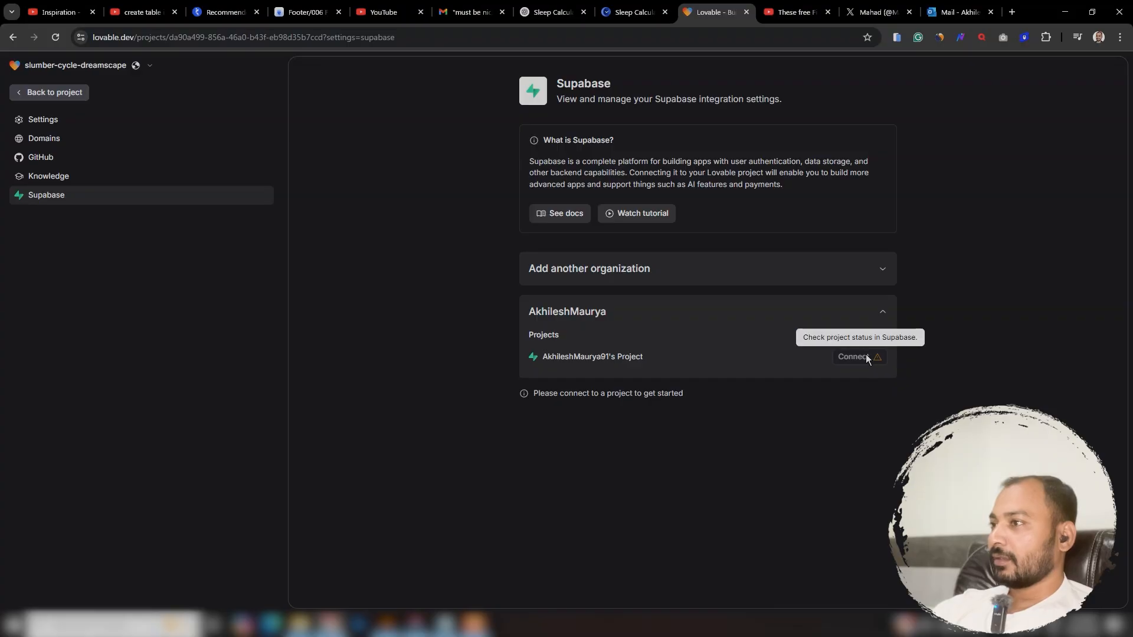
pyautogui.click(877, 337)
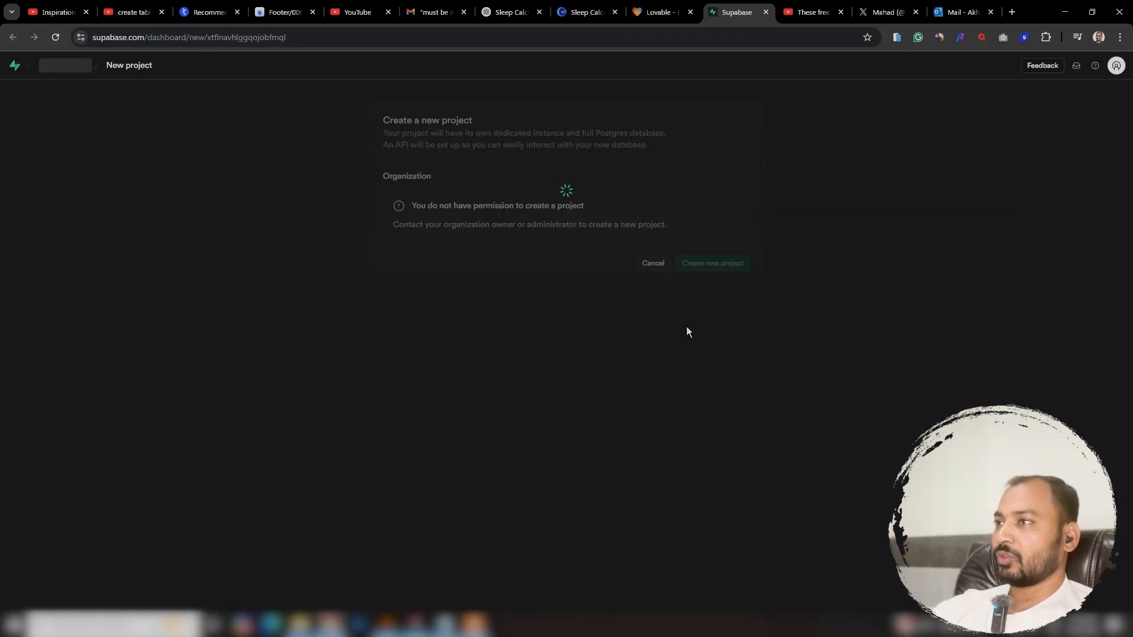
pyautogui.click(575, 229)
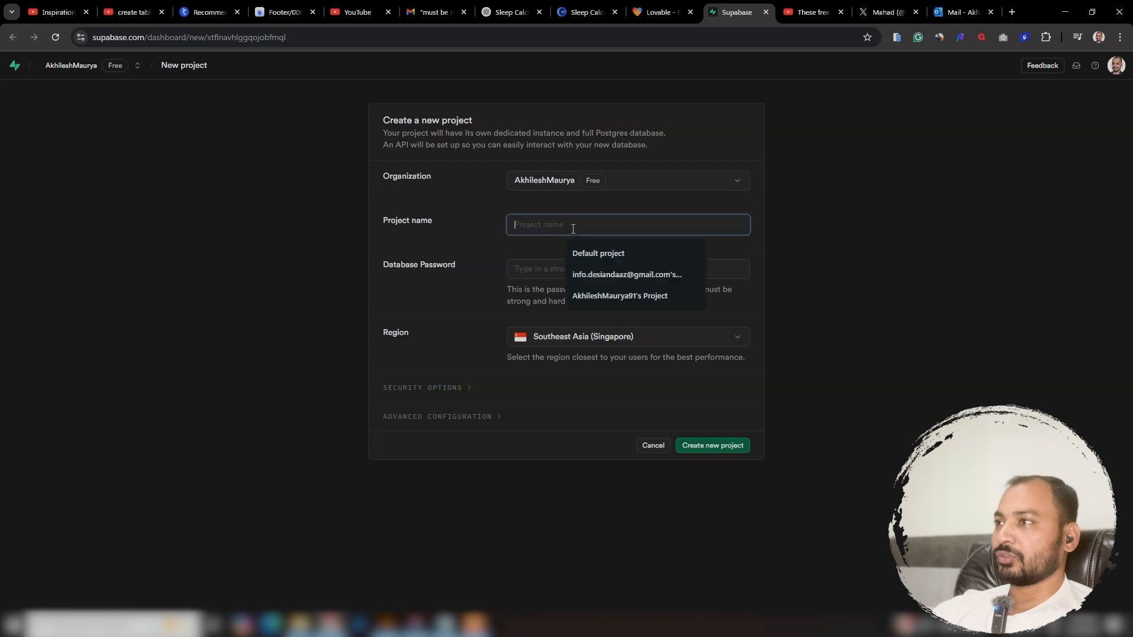
pyautogui.write('SleepCycle')
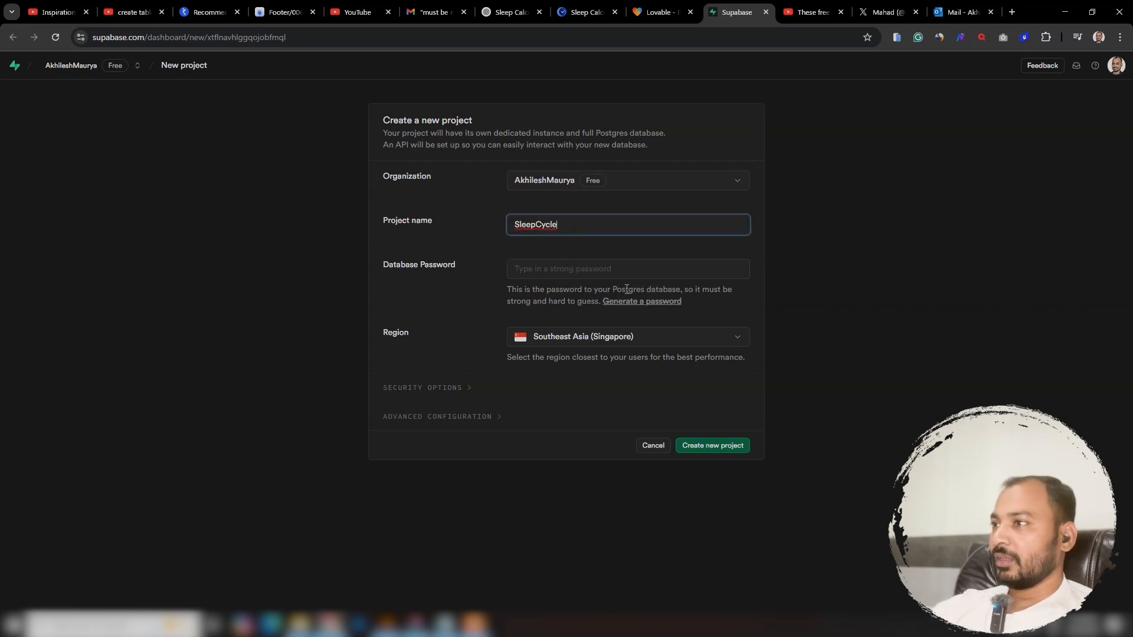
# Enter the database password and create the new Supabase project in the Southeast Asia (Singapore) region.
pyautogui.click(711, 447)
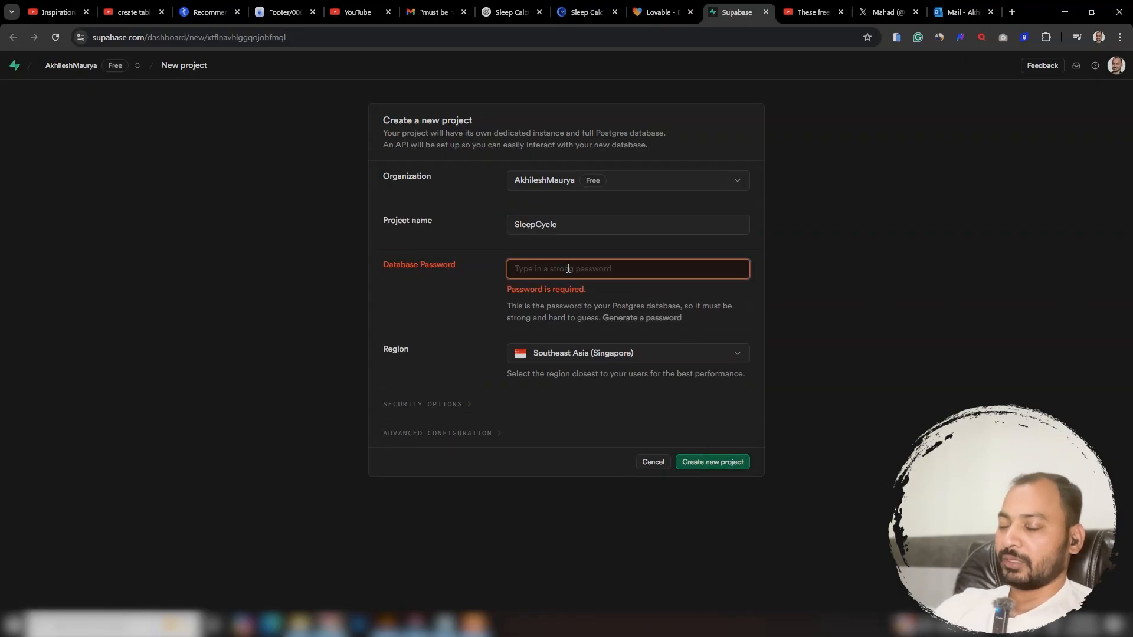
pyautogui.write('*********')
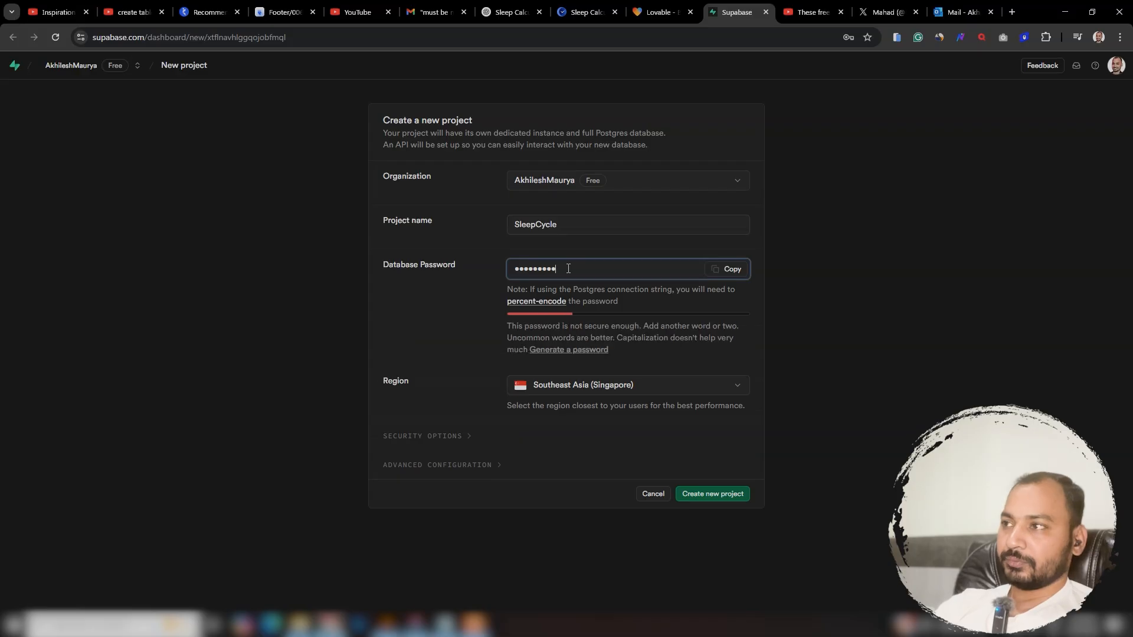
pyautogui.write('**')
pyautogui.click(718, 483)
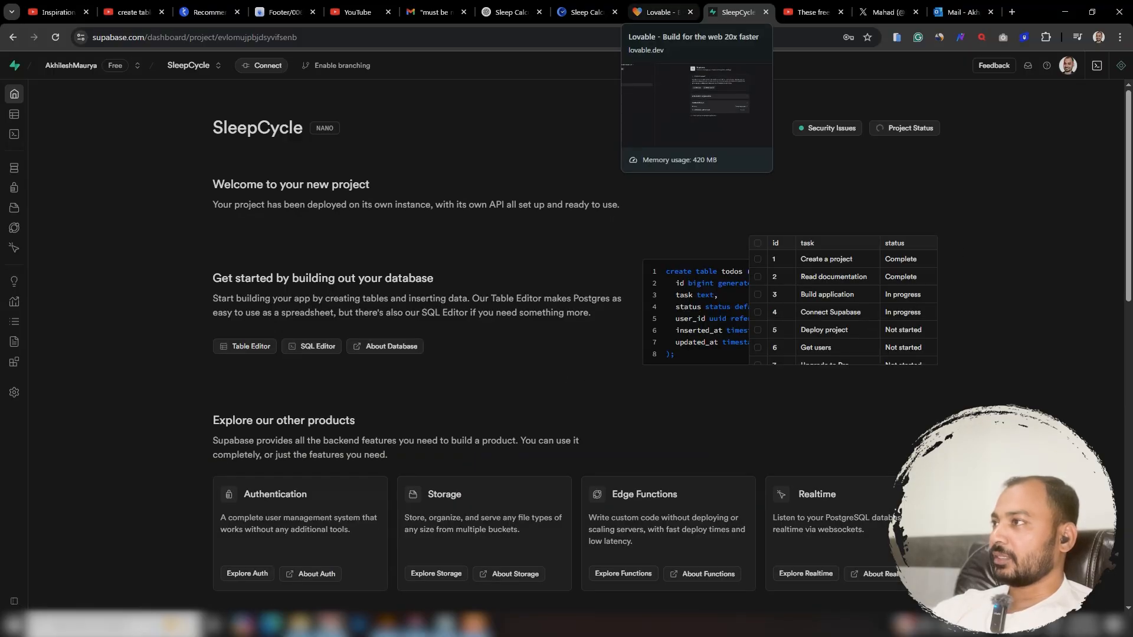
# Switch back to Lovable and connect the project to the SleepCycle Supabase project.
pyautogui.click(662, 8)
pyautogui.click(865, 356)
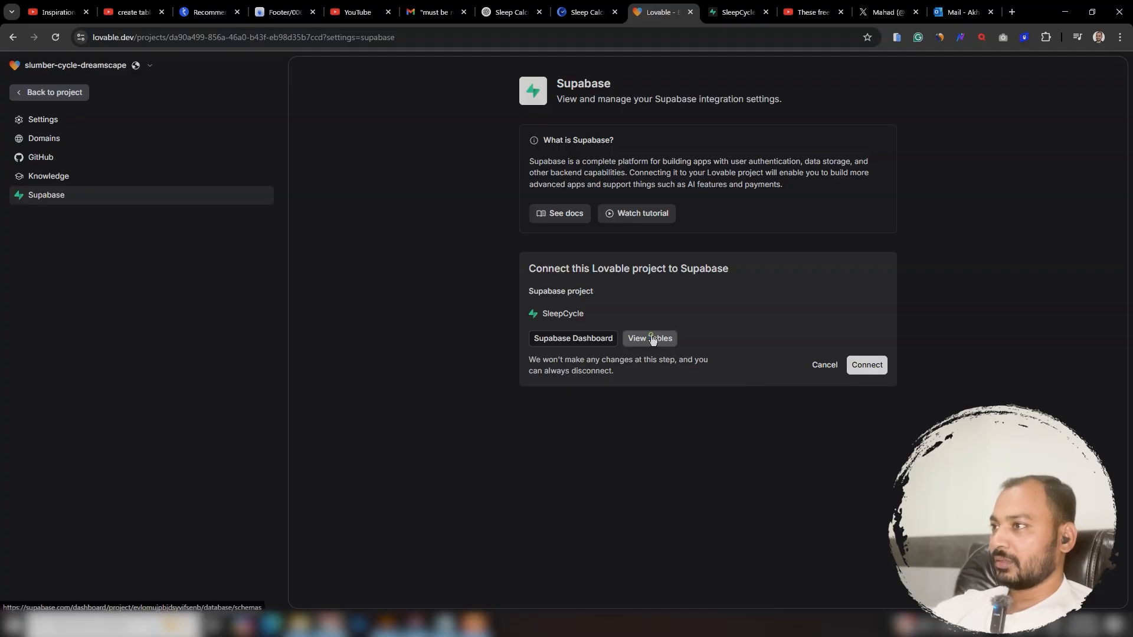
pyautogui.click(650, 338)
pyautogui.hotkey('ctrl', 'shift', 'Tab')
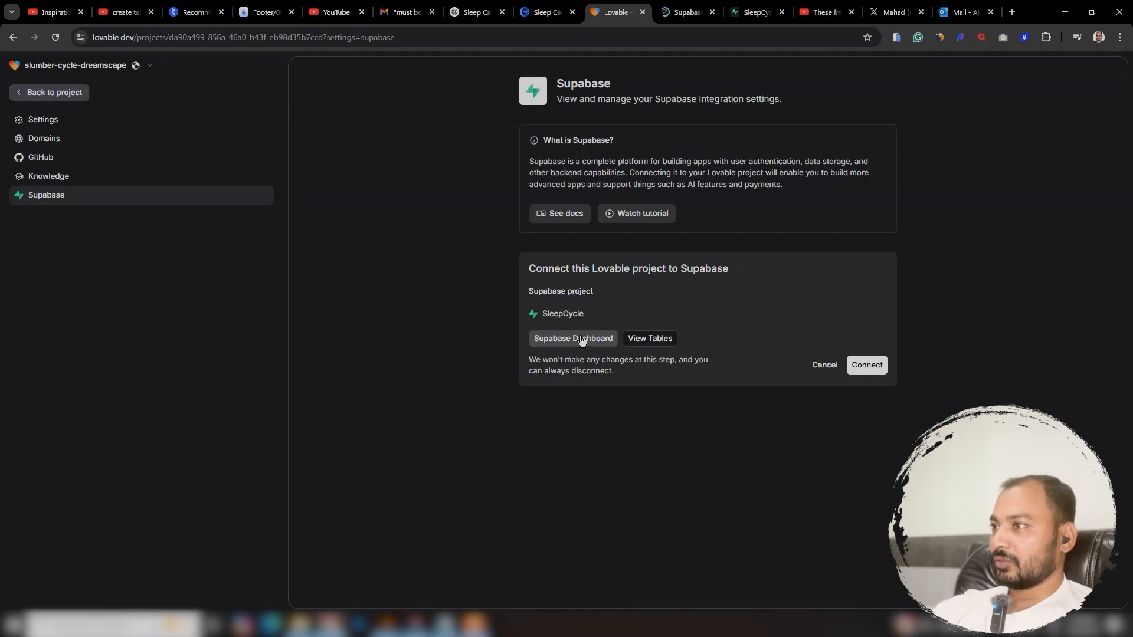
pyautogui.click(862, 365)
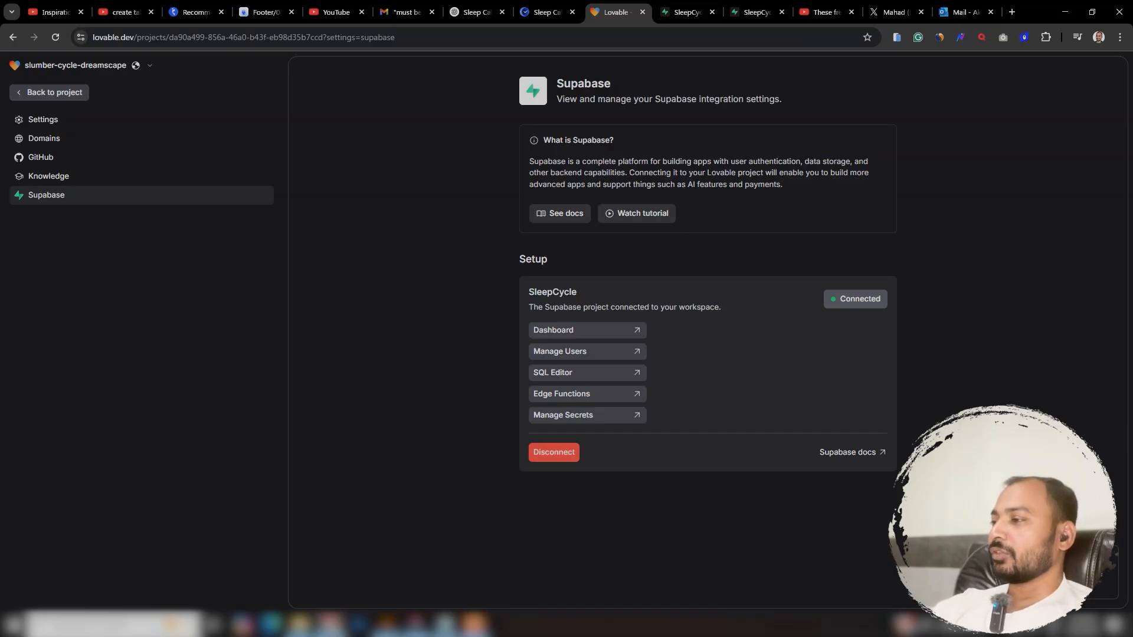
# Switch to the ChatGPT reply and copy the text of Prompt 2 on adding the sleep calculator logic.
pyautogui.click(547, 11)
pyautogui.click(617, 12)
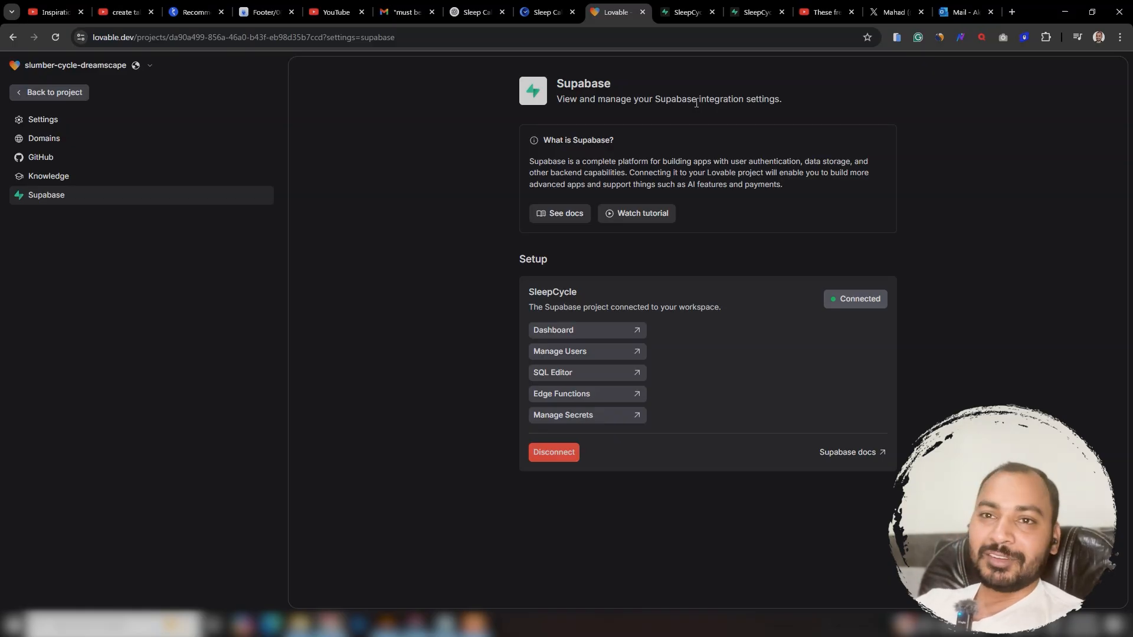
pyautogui.click(475, 12)
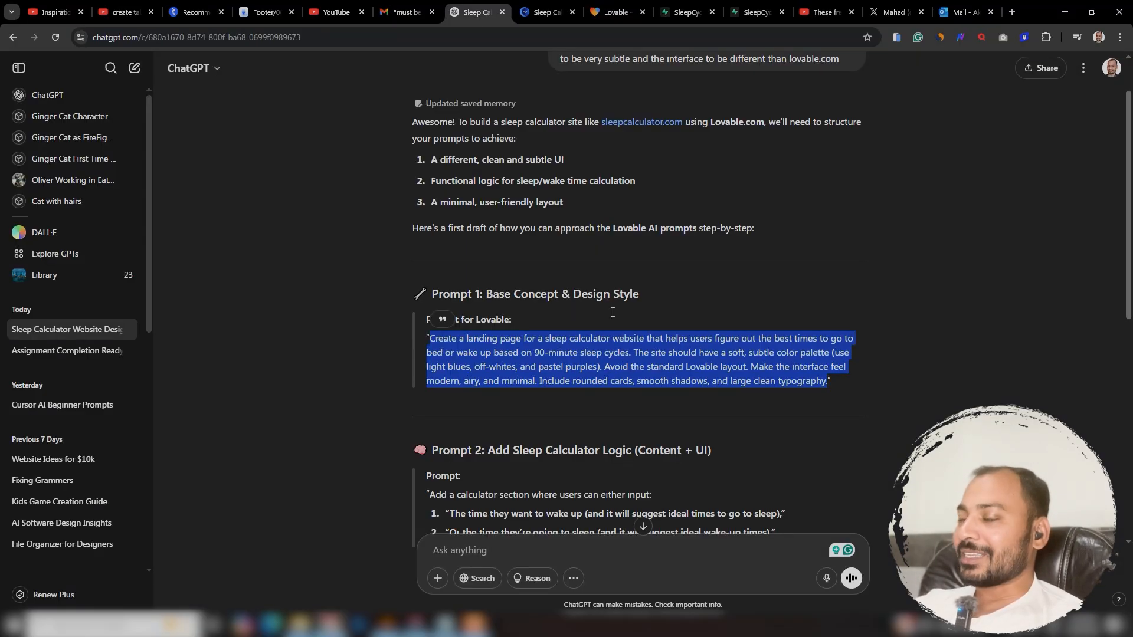
pyautogui.click(583, 380)
pyautogui.scroll(-8, 566, 378)
pyautogui.scroll(4, 560, 375)
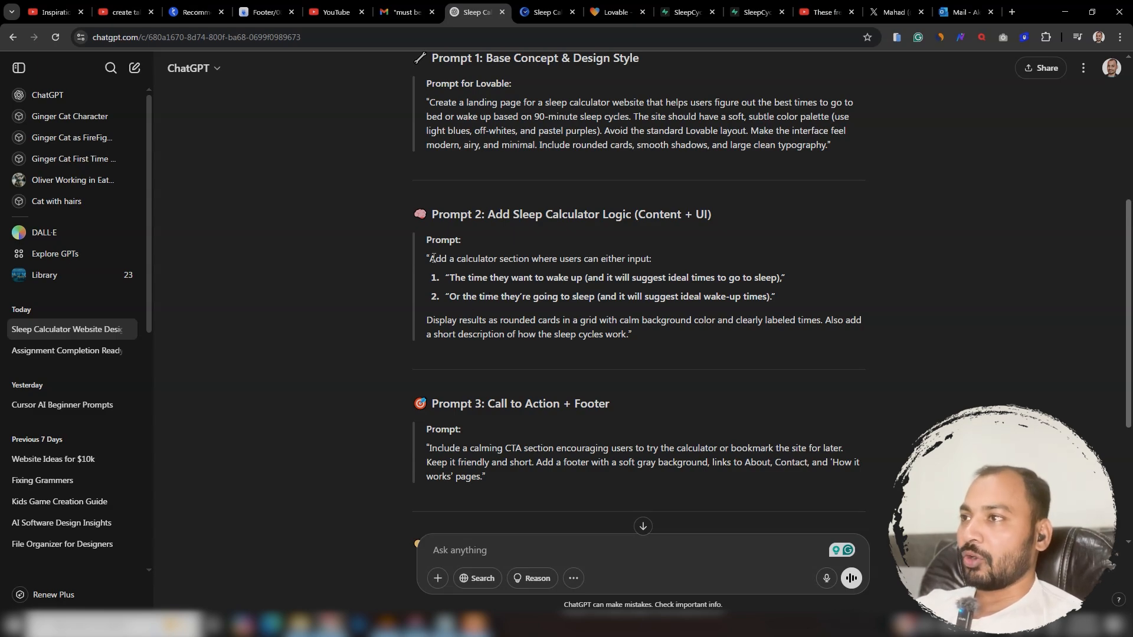
pyautogui.moveTo(428, 258); pyautogui.dragTo(632, 340)
# Return to the Lovable project chat, replace the drafted message with the copied Prompt 2 text and send it.
pyautogui.click(616, 12)
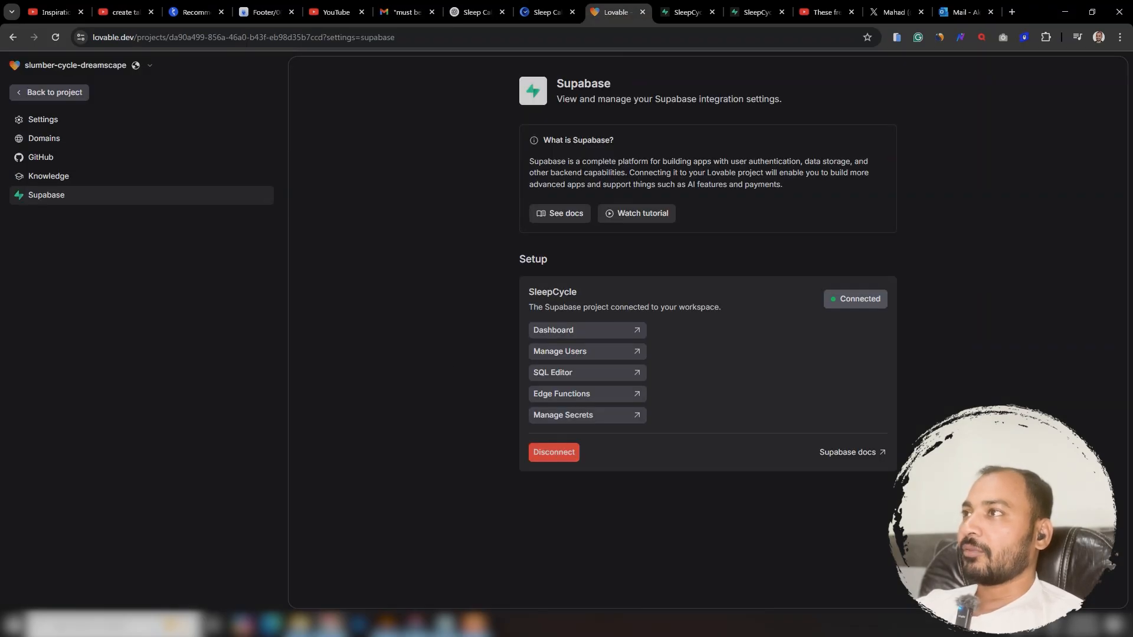
pyautogui.click(546, 12)
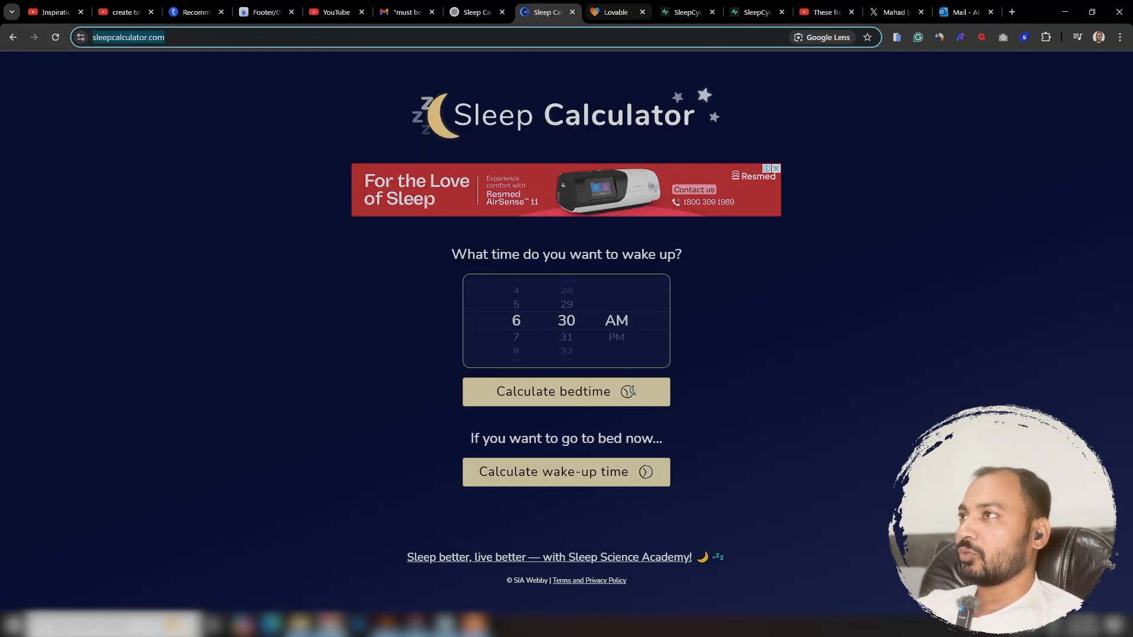
pyautogui.click(617, 2)
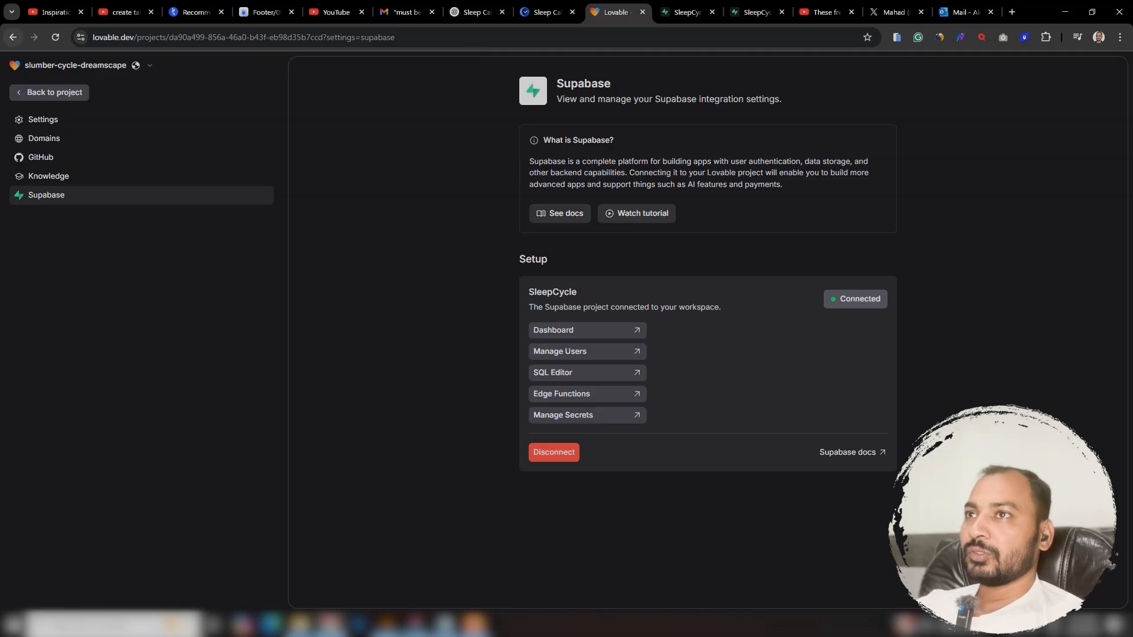
pyautogui.click(38, 92)
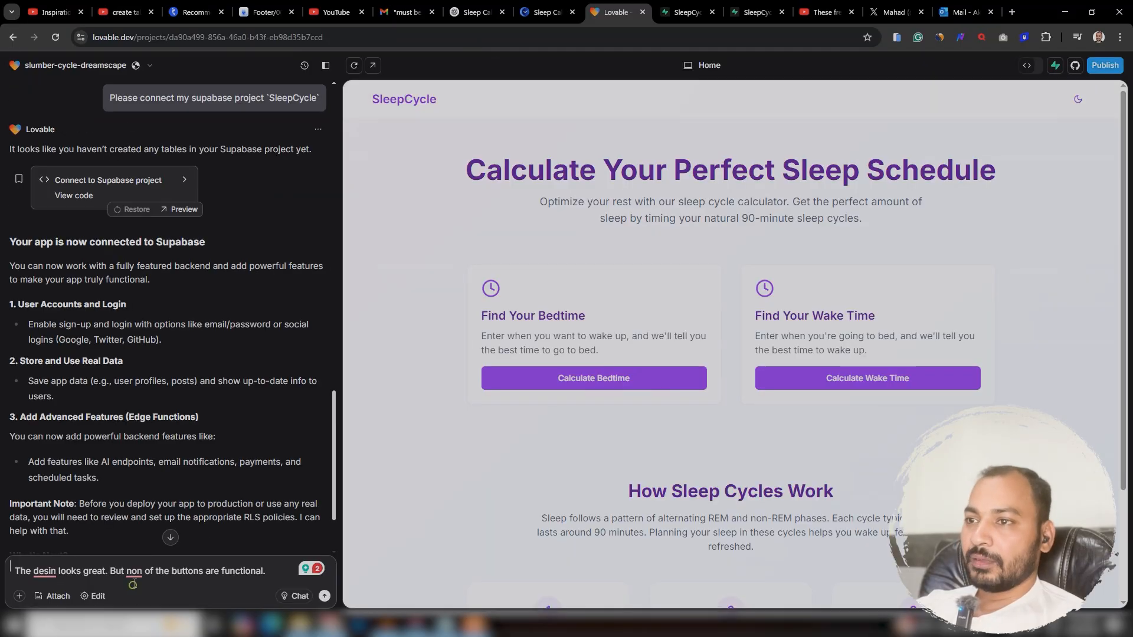
pyautogui.hotkey('ctrl', 'a')
pyautogui.click(158, 574)
pyautogui.hotkey('ctrl', 'a')
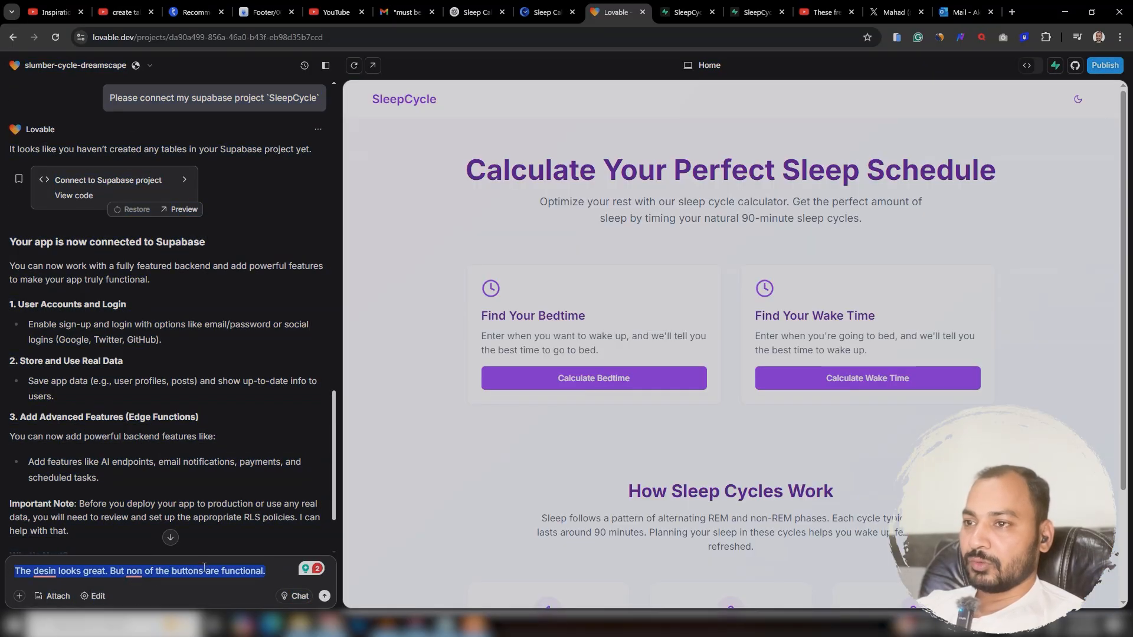
pyautogui.hotkey('ctrl', 'v')
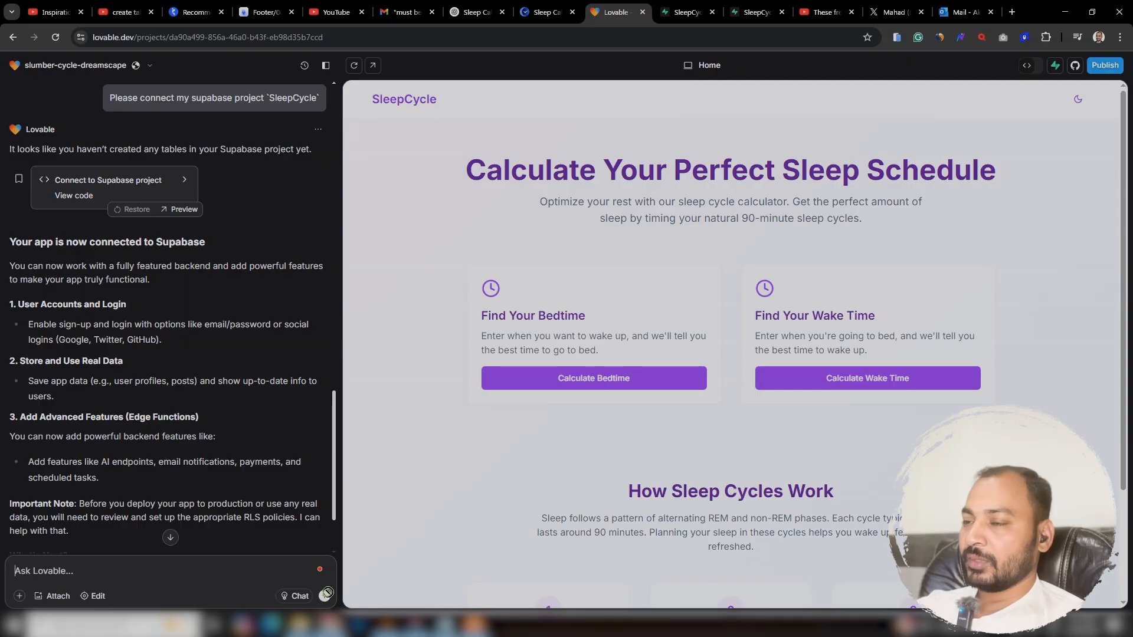
pyautogui.click(324, 596)
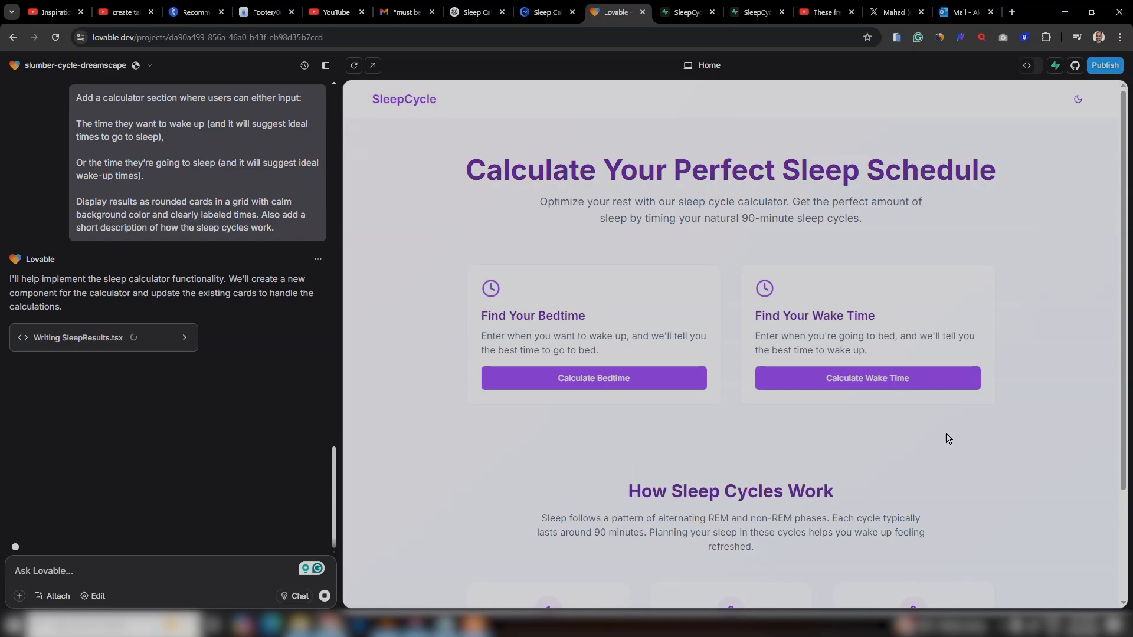
pyautogui.scroll(-3, 946, 433)
pyautogui.click(94, 66)
pyautogui.click(273, 409)
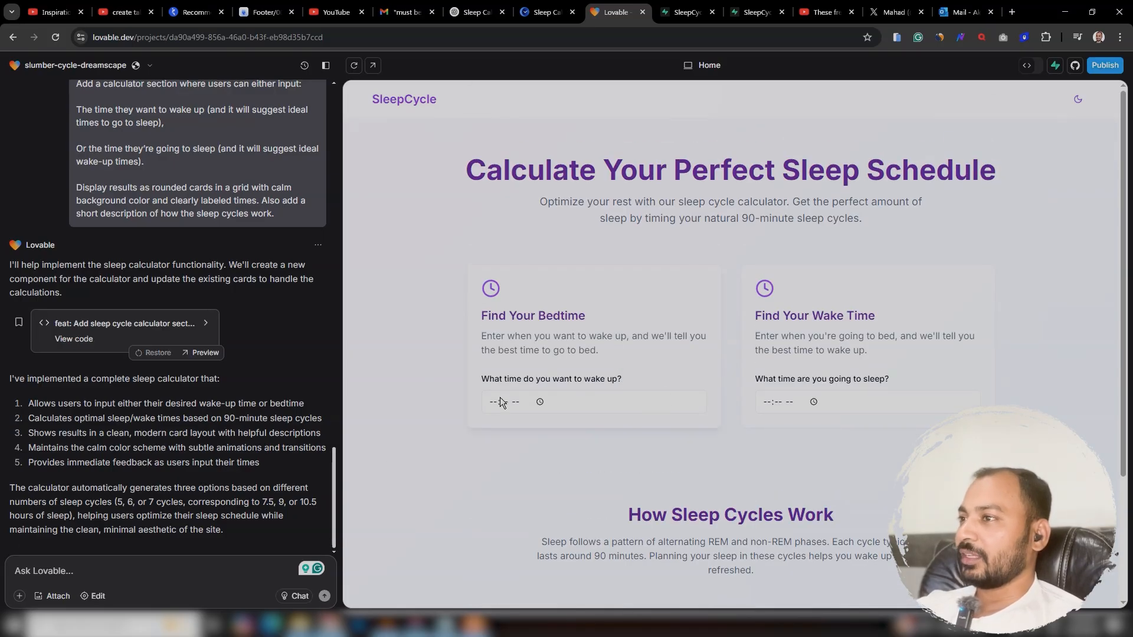
# Inspect the time picker in the Find Your Bedtime card and look over the updated landing page.
pyautogui.click(525, 407)
pyautogui.click(539, 402)
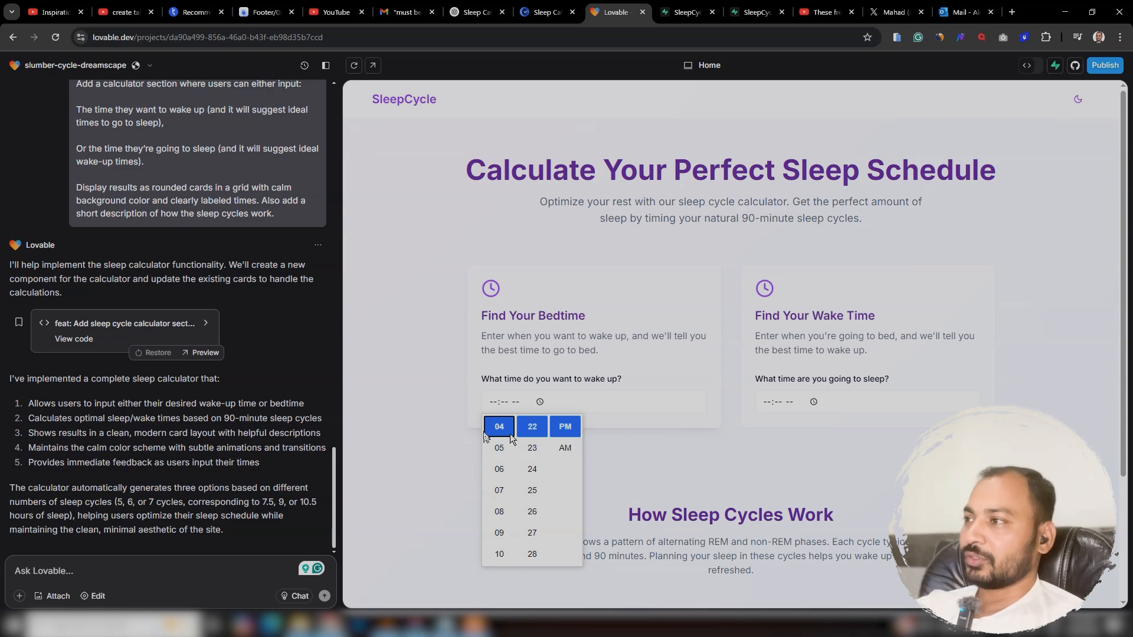
pyautogui.click(654, 459)
pyautogui.scroll(-3, 617, 406)
pyautogui.scroll(3, 617, 407)
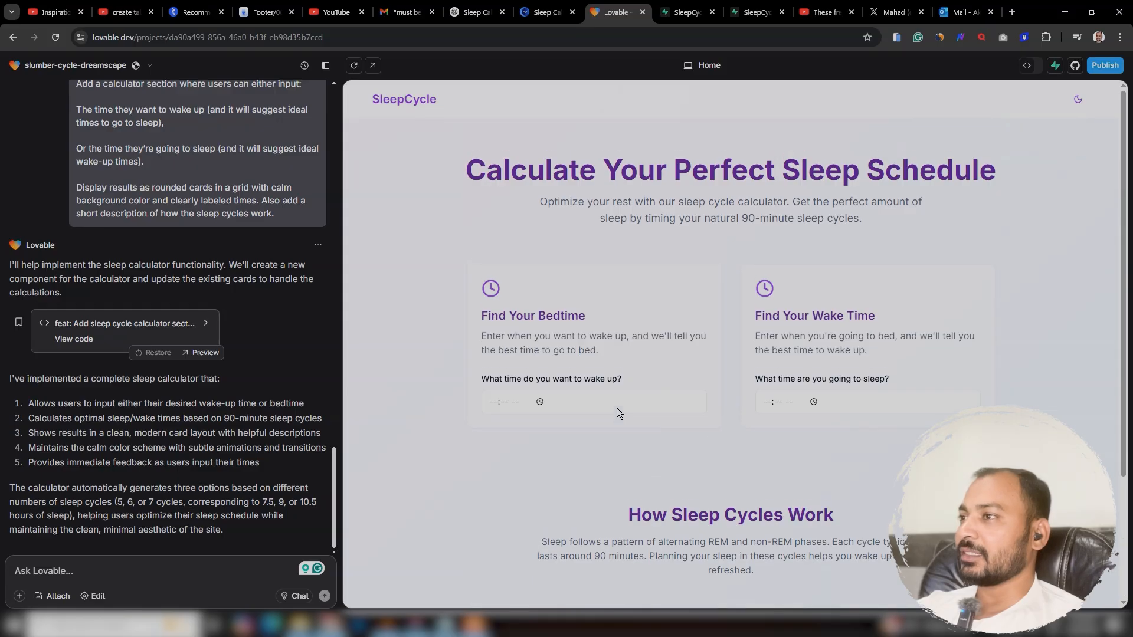
# Test the Find Your Bedtime calculator with wake-up times of 09:22 PM and 11:30 PM.
pyautogui.click(540, 401)
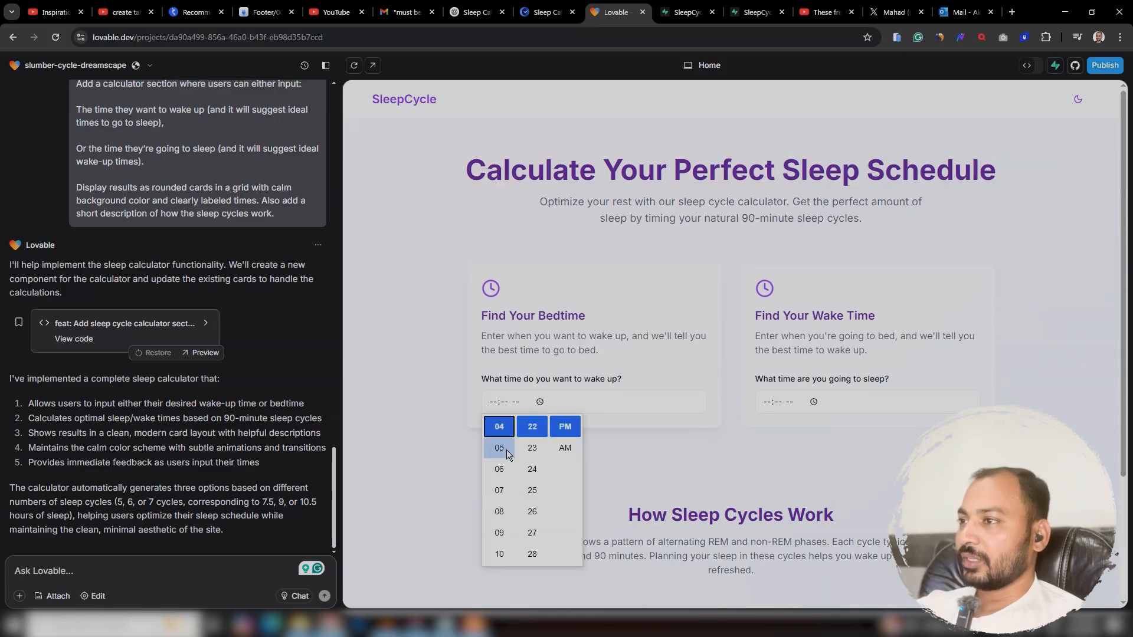
pyautogui.click(501, 533)
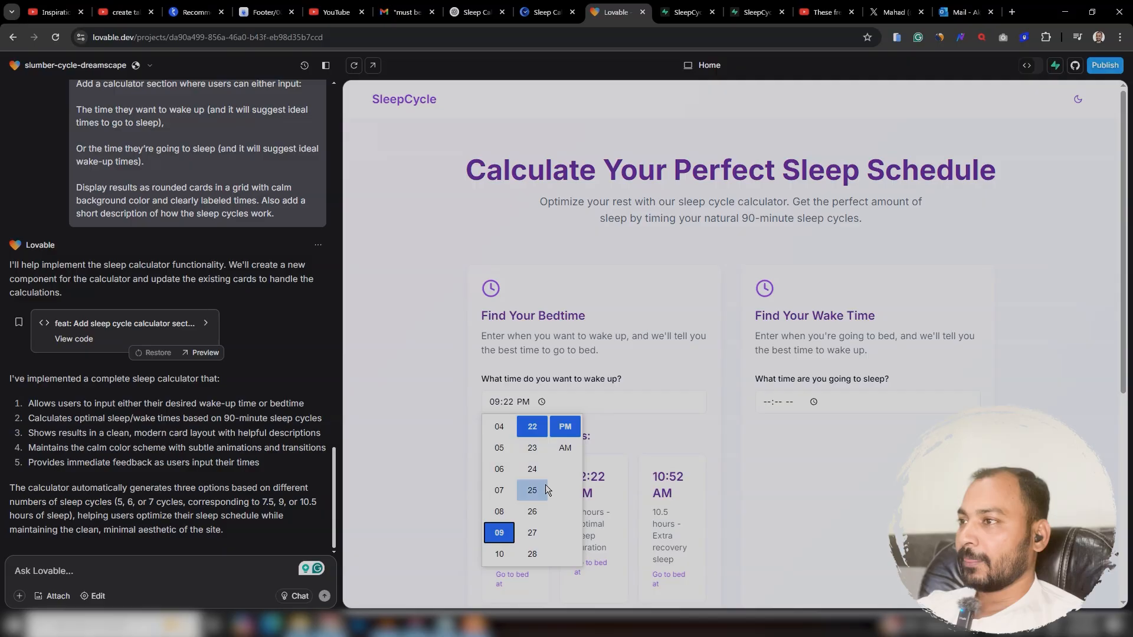
pyautogui.click(533, 427)
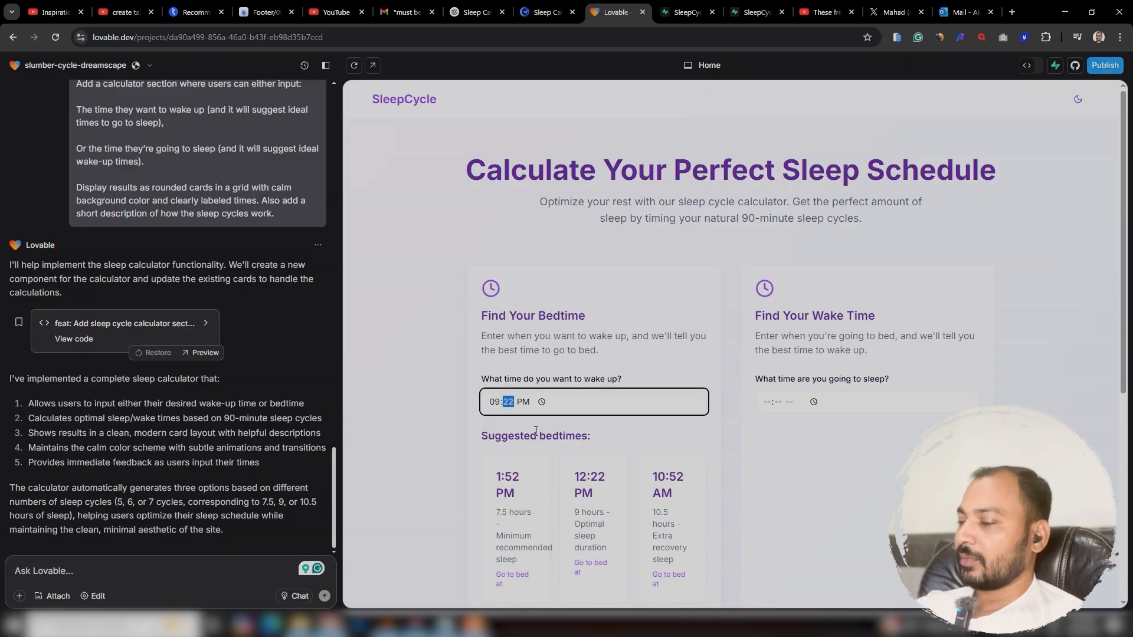
pyautogui.click(495, 404)
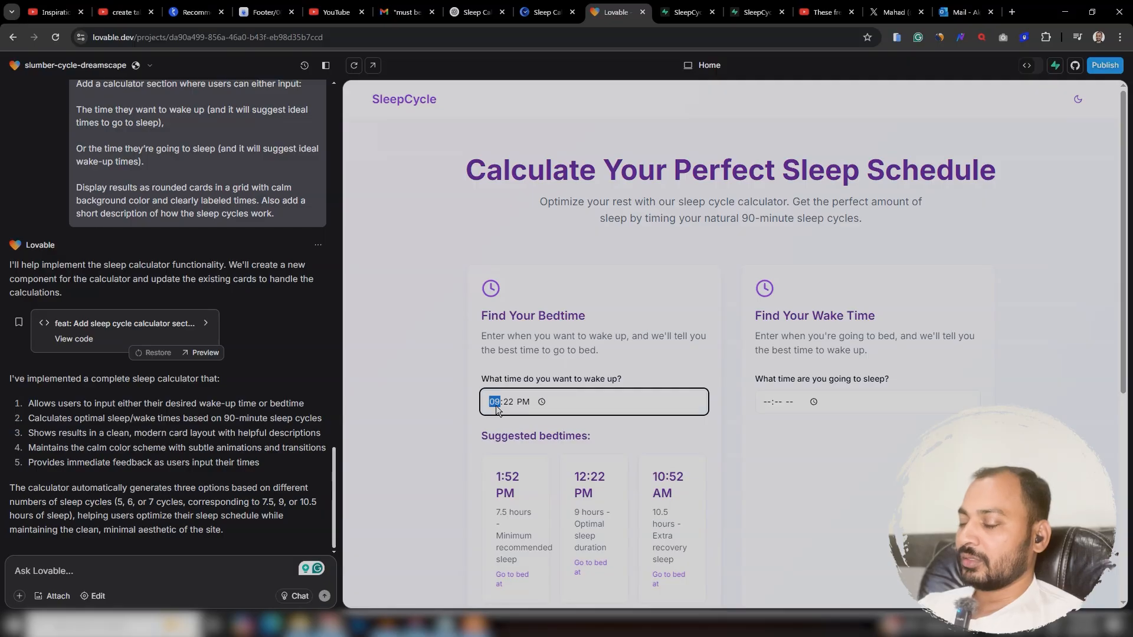
pyautogui.write('11:30')
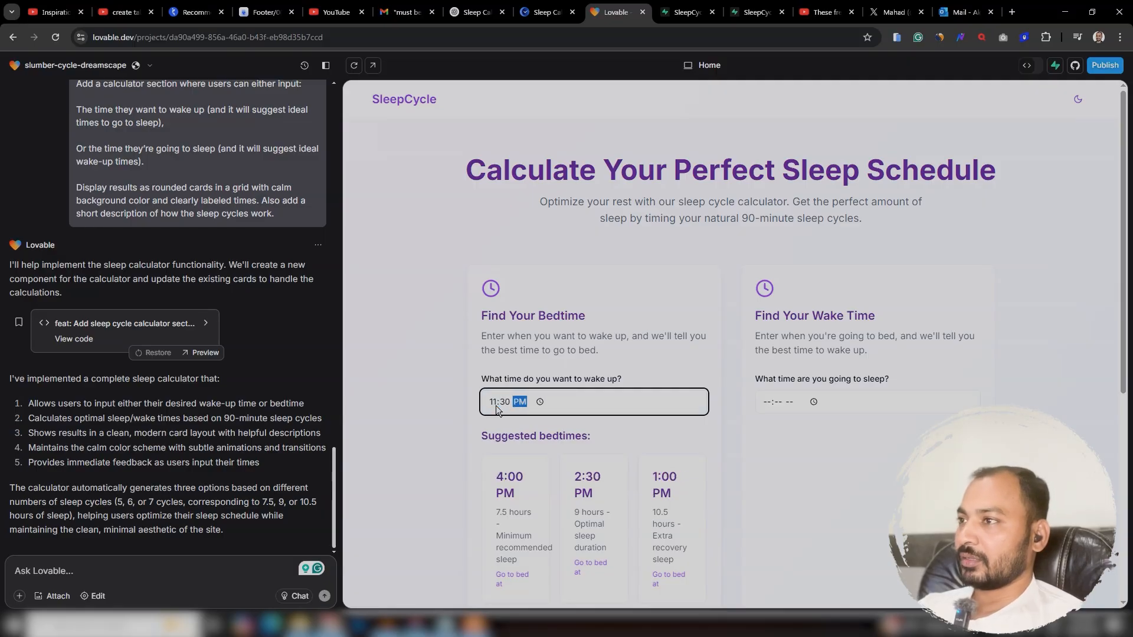
# Test the Find Your Wake Time calculator with a bedtime of 11:30 PM and review the suggestion cards in both calculators.
pyautogui.scroll(-4, 511, 410)
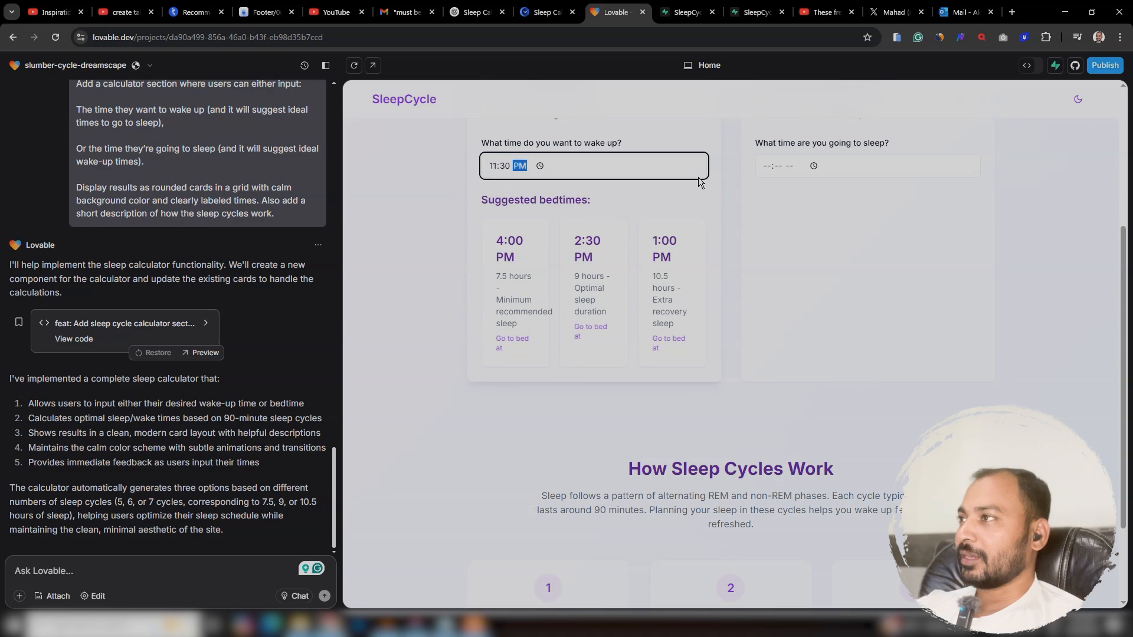
pyautogui.scroll(4, 691, 216)
pyautogui.scroll(-4, 614, 426)
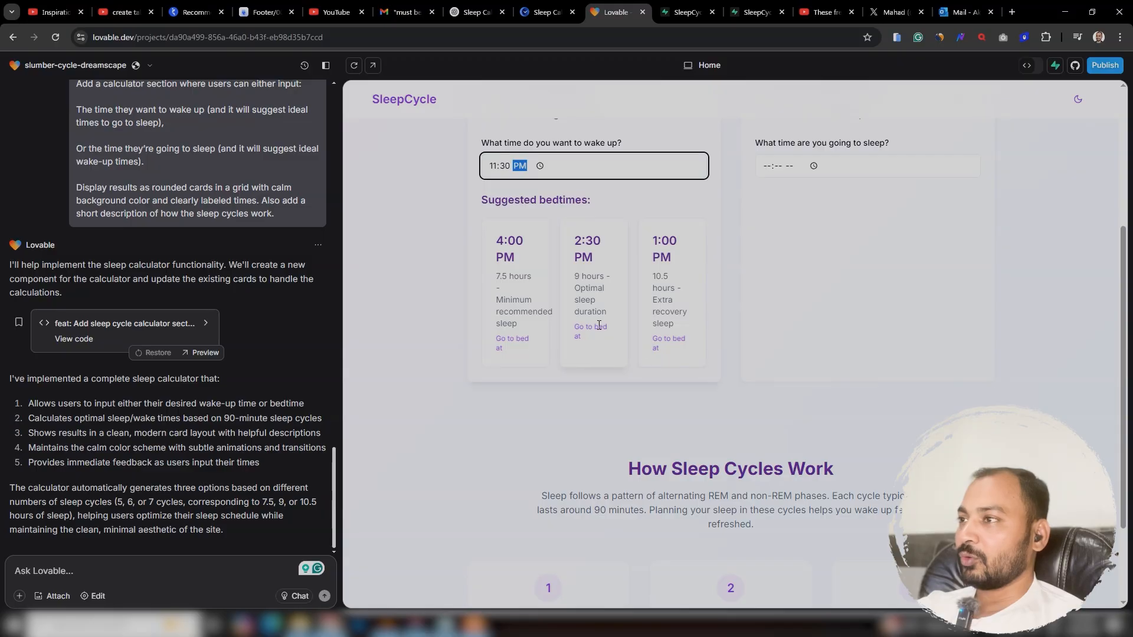
pyautogui.scroll(4, 827, 362)
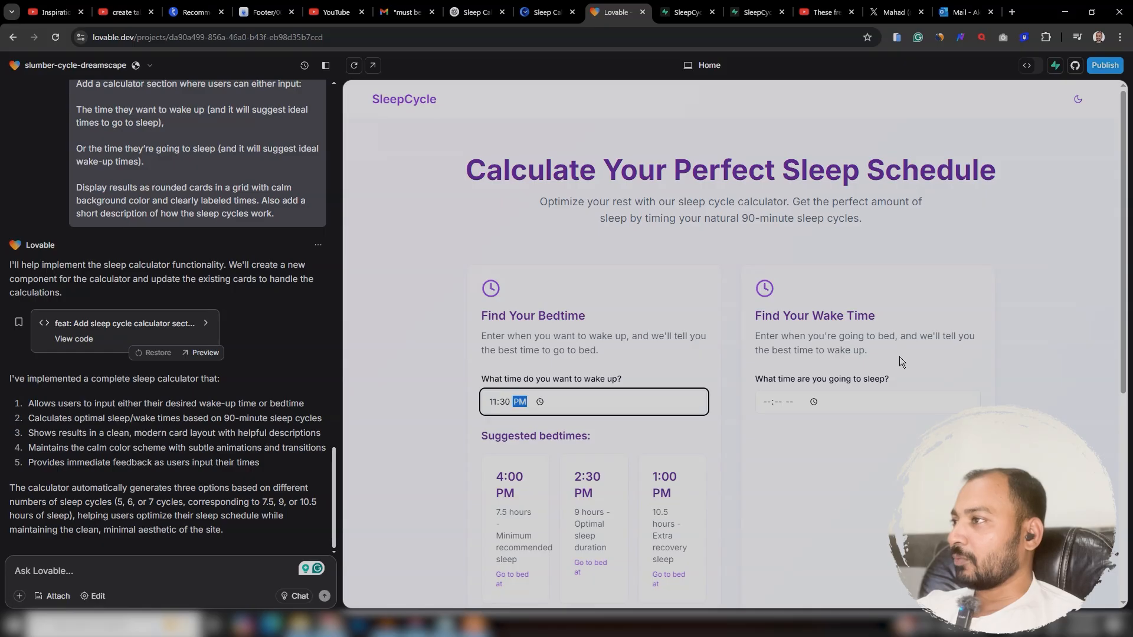
pyautogui.click(814, 402)
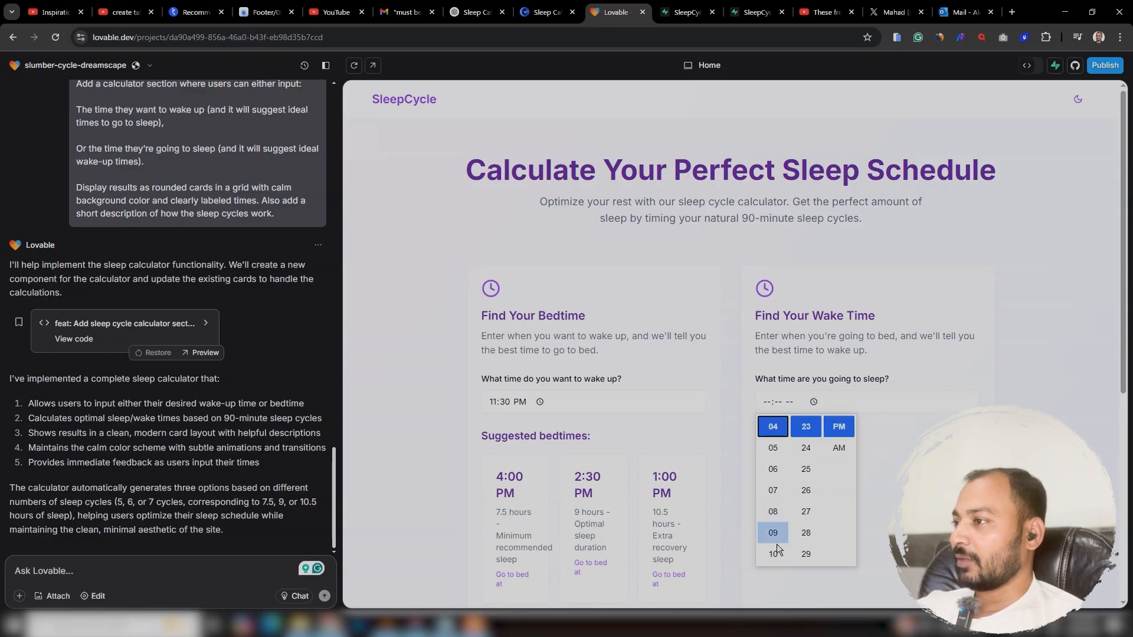
pyautogui.click(773, 403)
pyautogui.write('11:-- --')
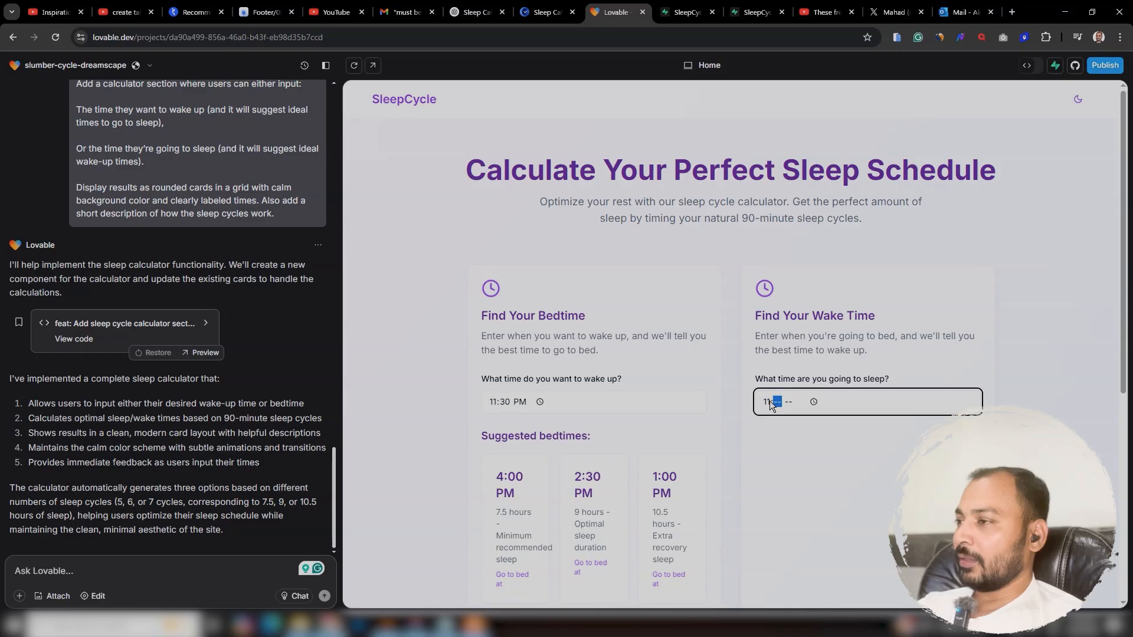
pyautogui.write('30p')
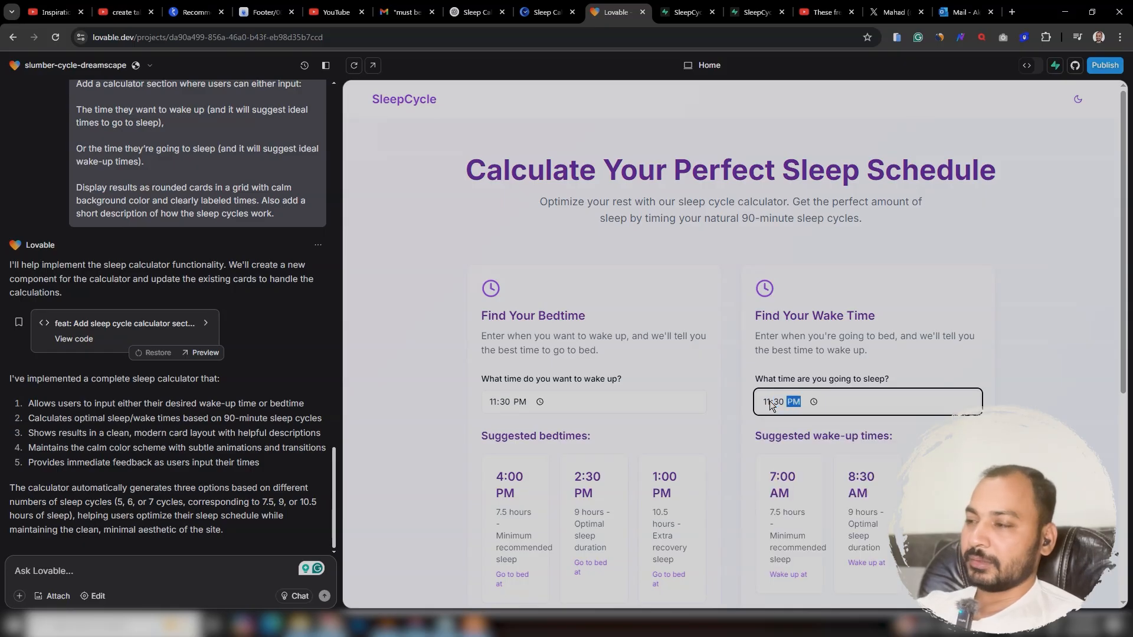
pyautogui.click(893, 436)
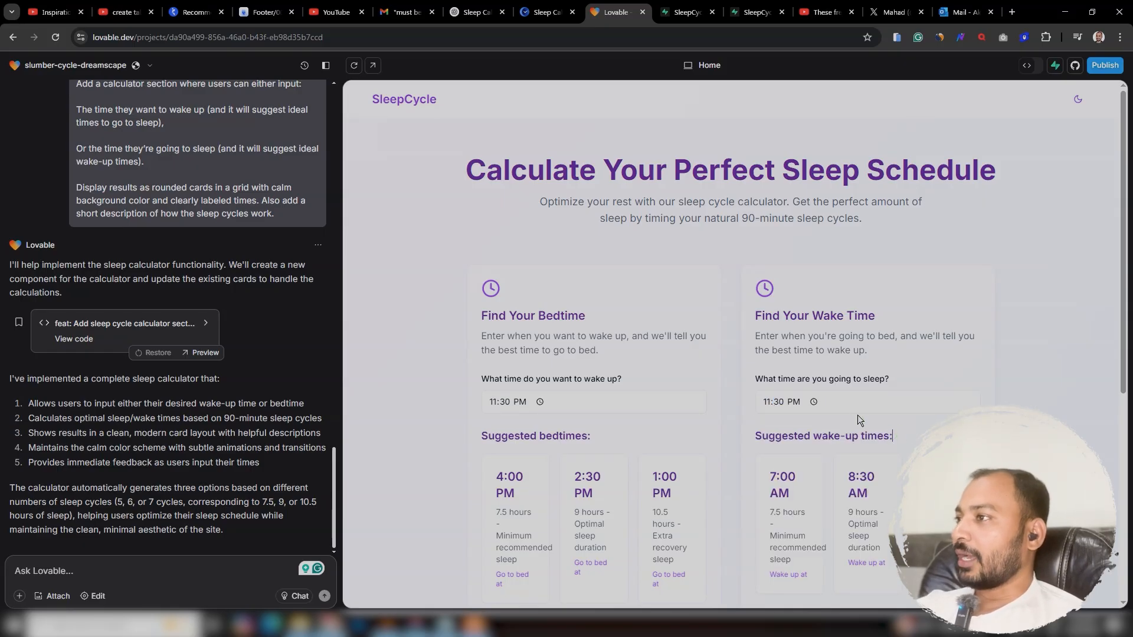
pyautogui.scroll(-5, 787, 403)
pyautogui.scroll(4, 793, 410)
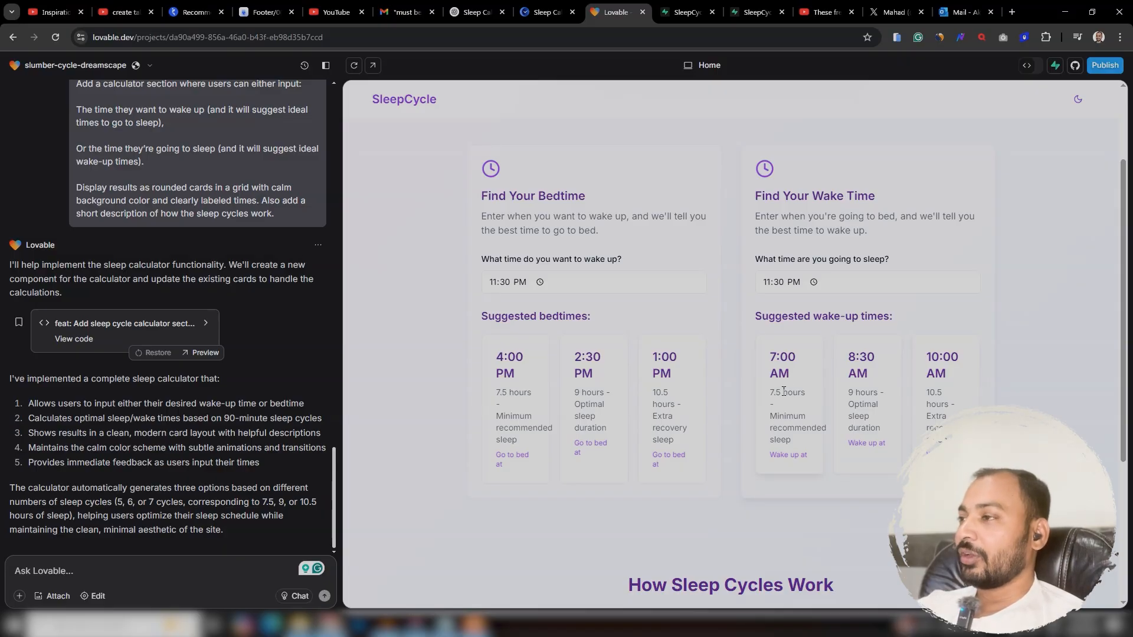
pyautogui.scroll(-5, 930, 389)
pyautogui.scroll(7, 926, 384)
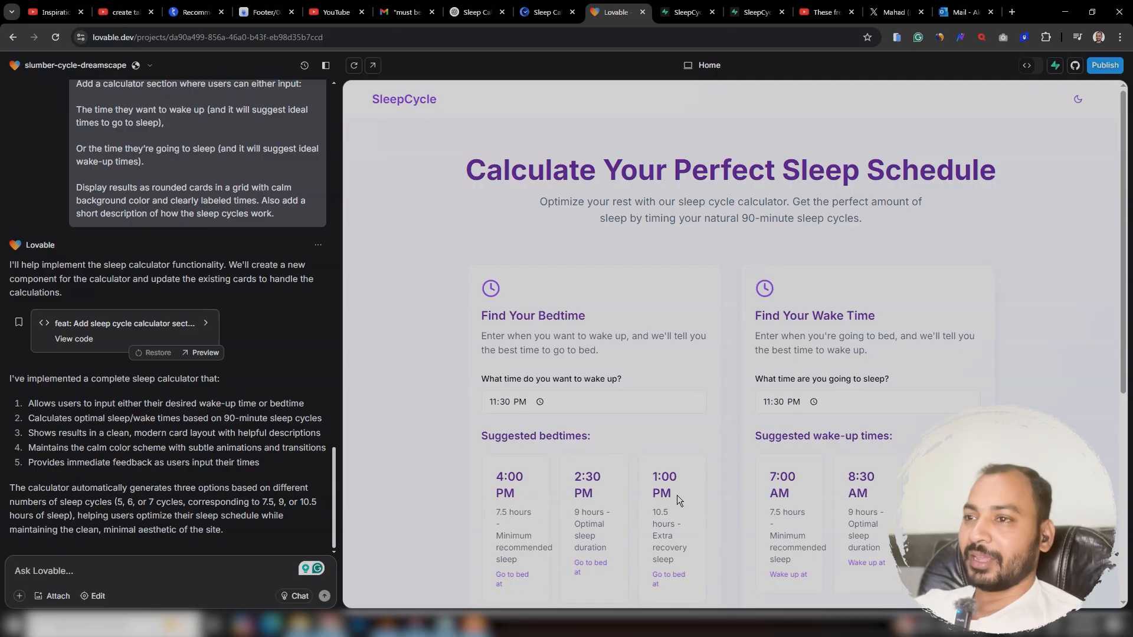
# Draft a Lovable chat message starting "Create Find your Bedtime Primary and Find your Wake Time Secondary".
pyautogui.click(179, 573)
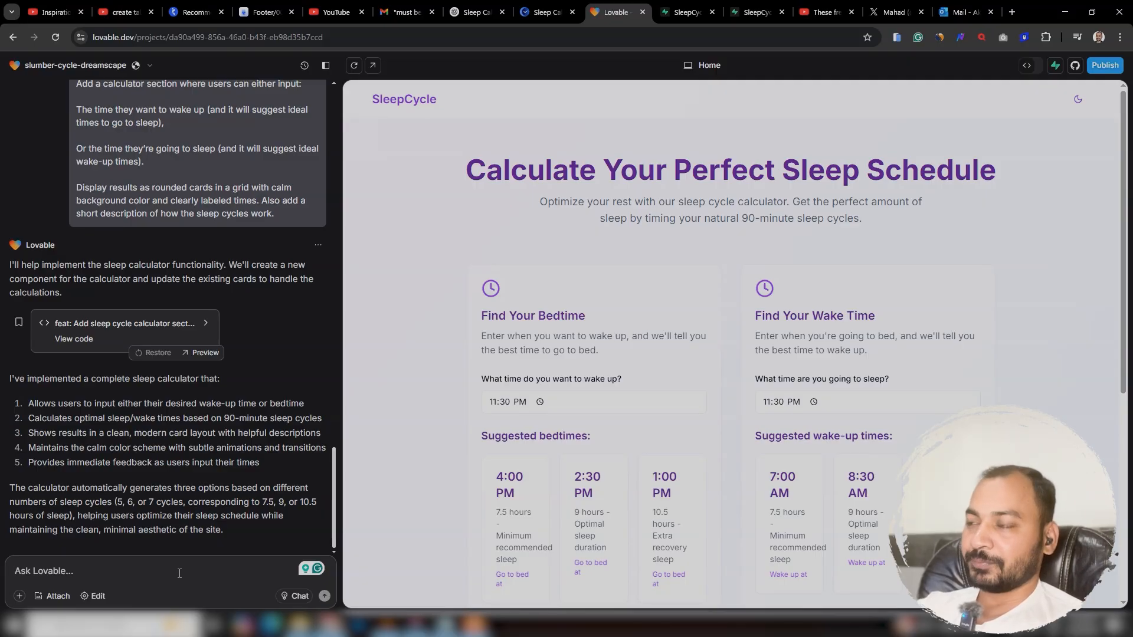
pyautogui.write('c')
pyautogui.write('te ')
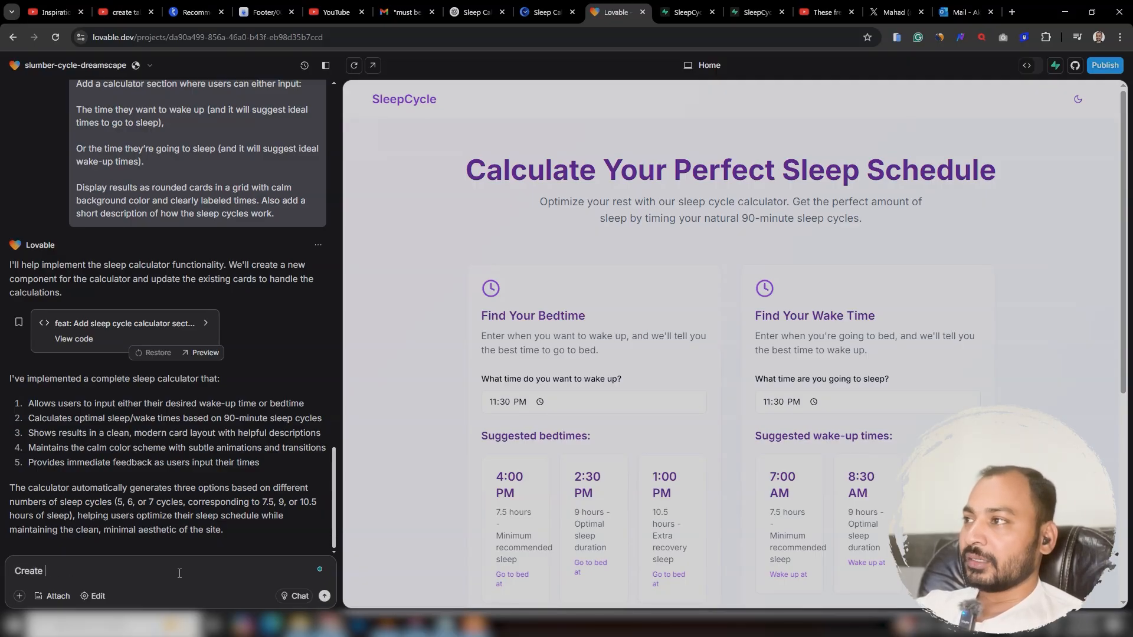
pyautogui.write('Find your')
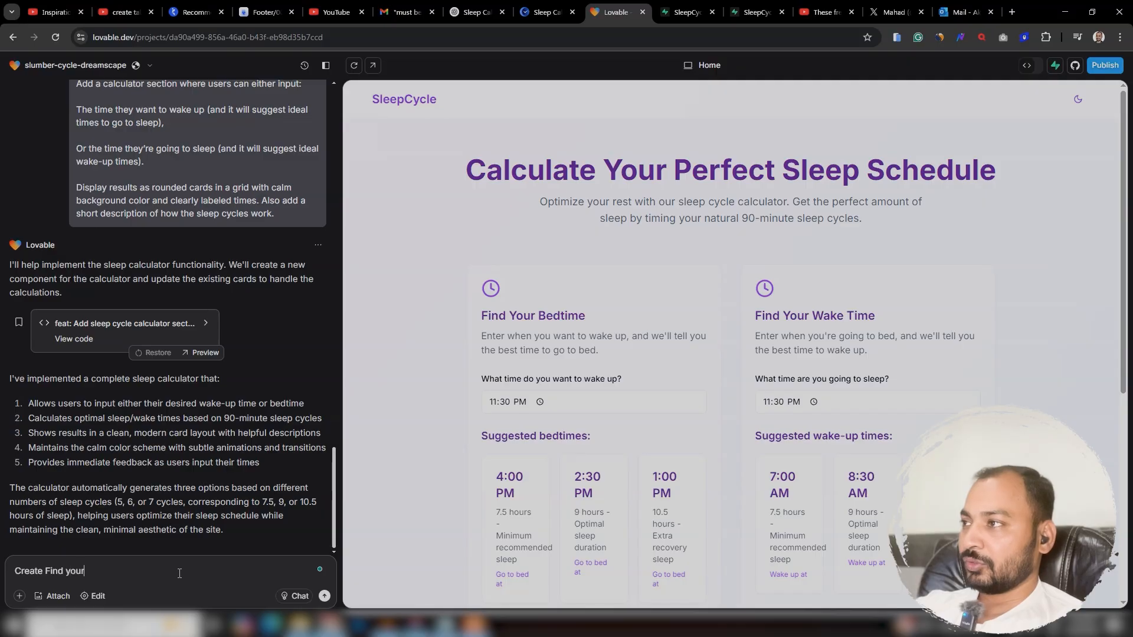
pyautogui.write(' Bed')
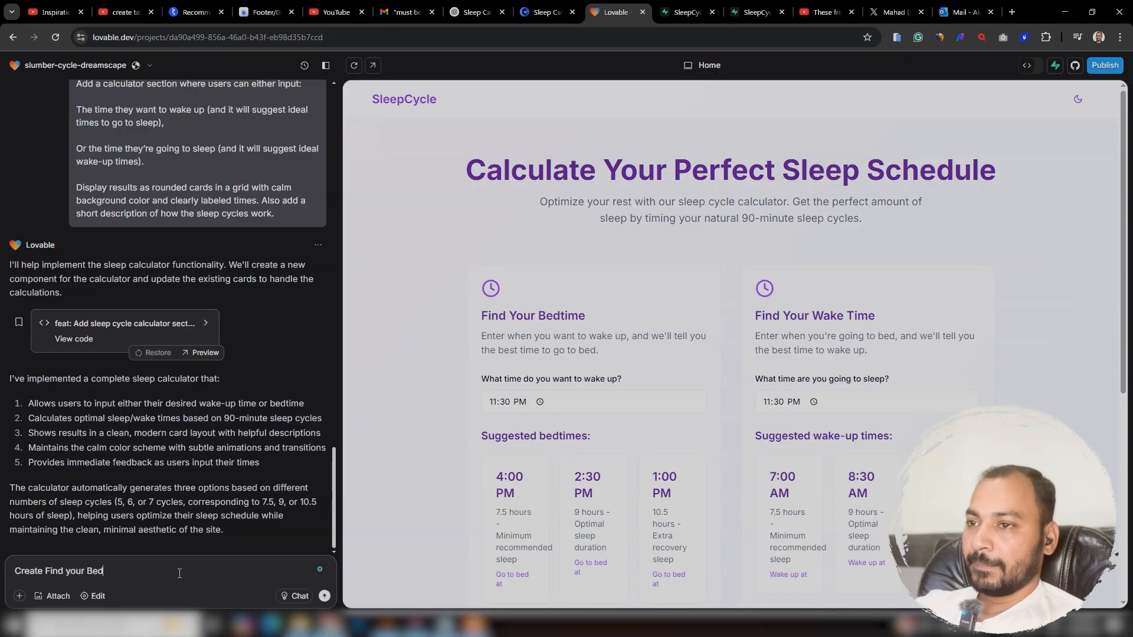
pyautogui.write('time Primary and')
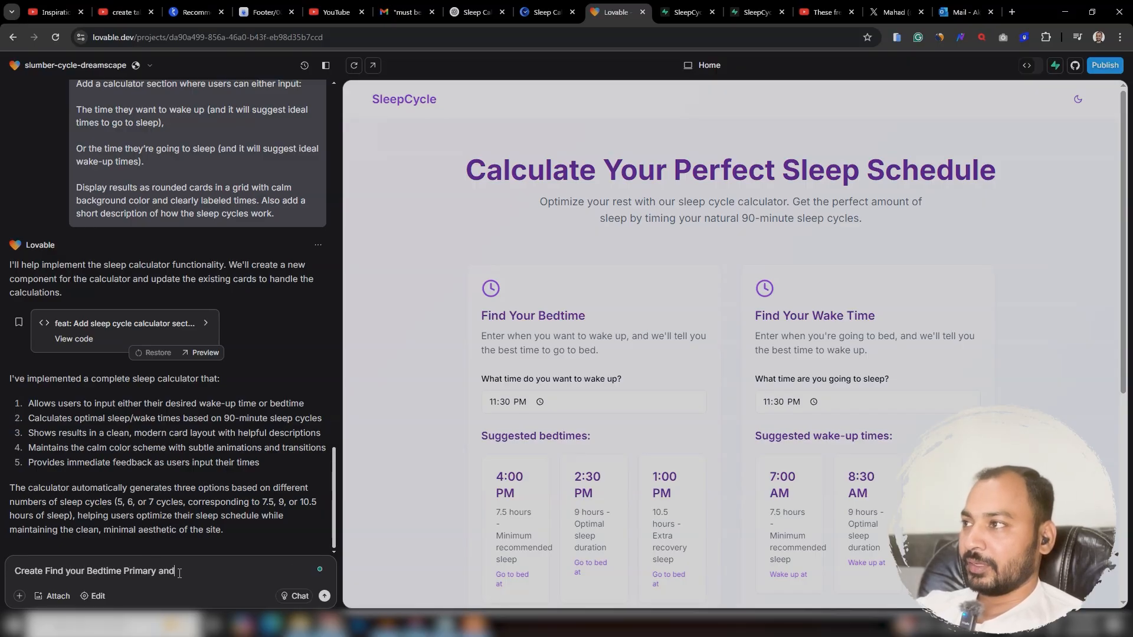
pyautogui.write(' Find your ')
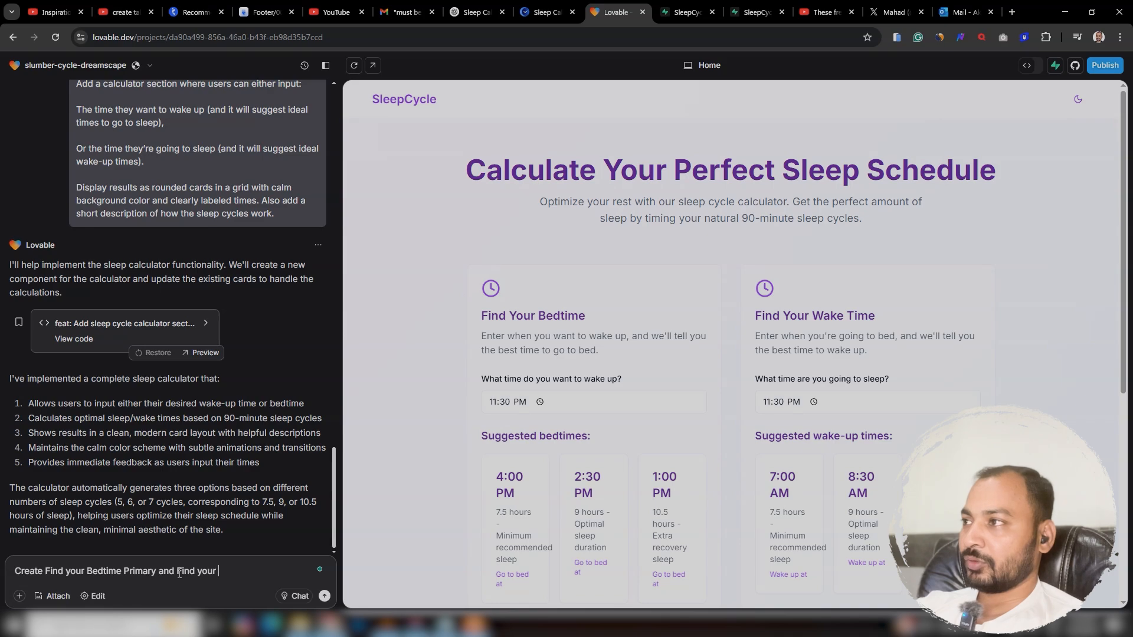
pyautogui.write('Wake Time Se')
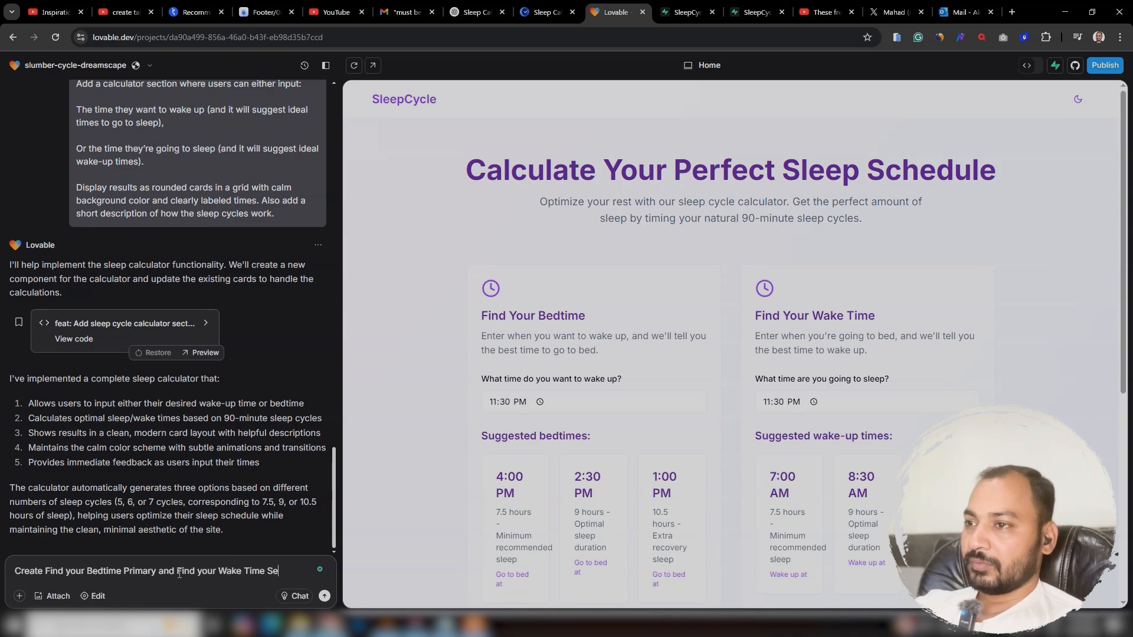
pyautogui.write('condary')
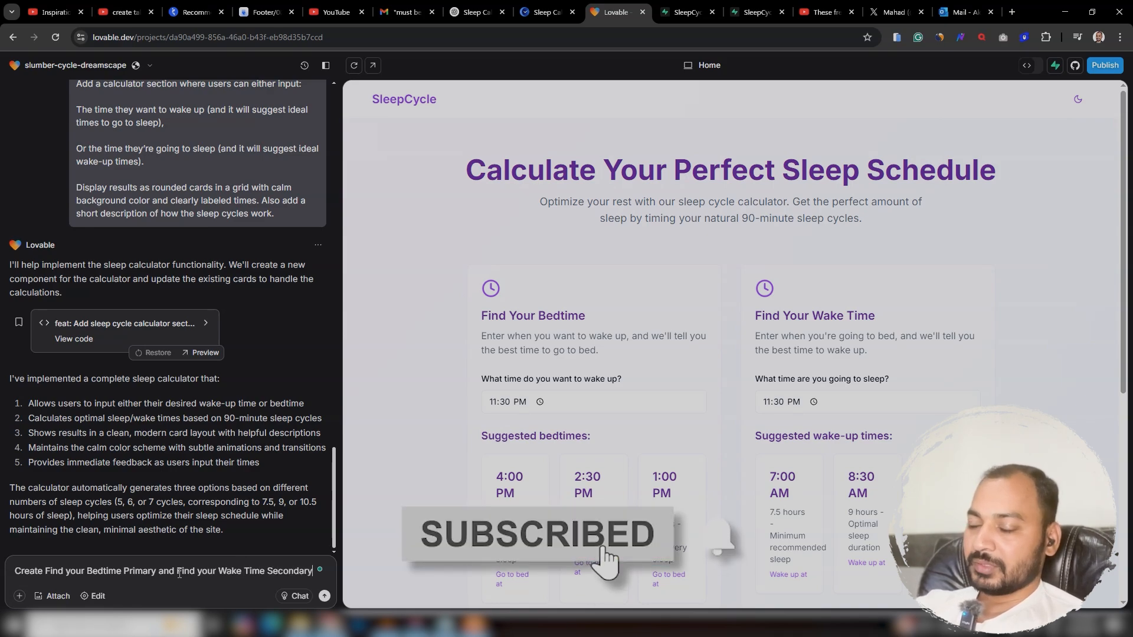
# Extend the drafted message with ", and improve the interface".
pyautogui.write(', an')
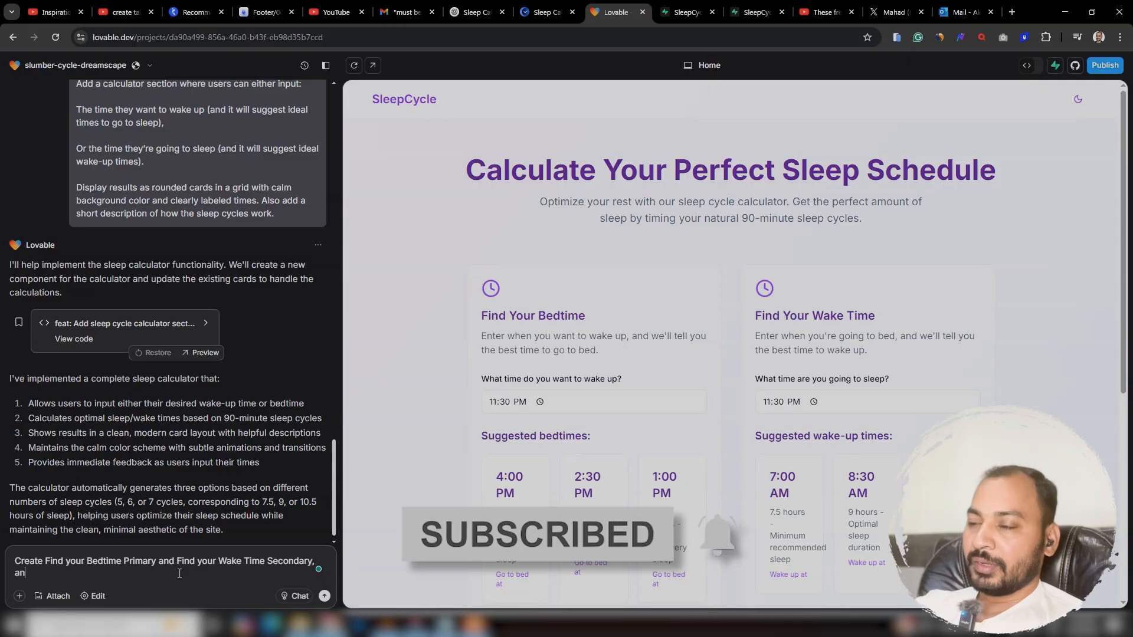
pyautogui.write('d improv')
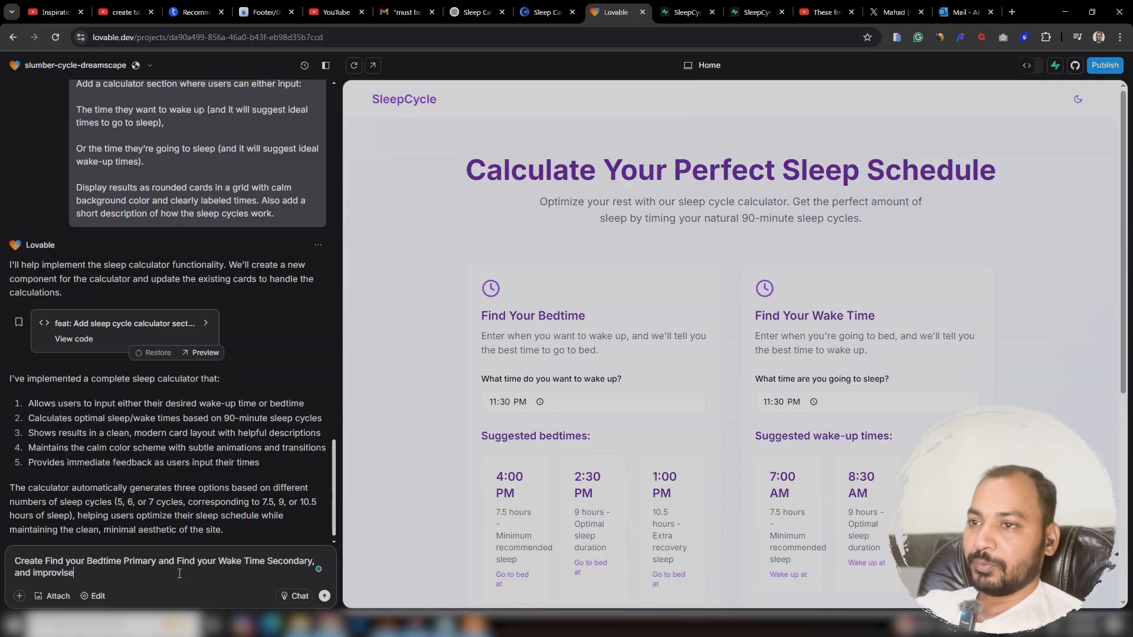
pyautogui.write('is')
pyautogui.hotkey('ctrl', 'shift', 'Left')
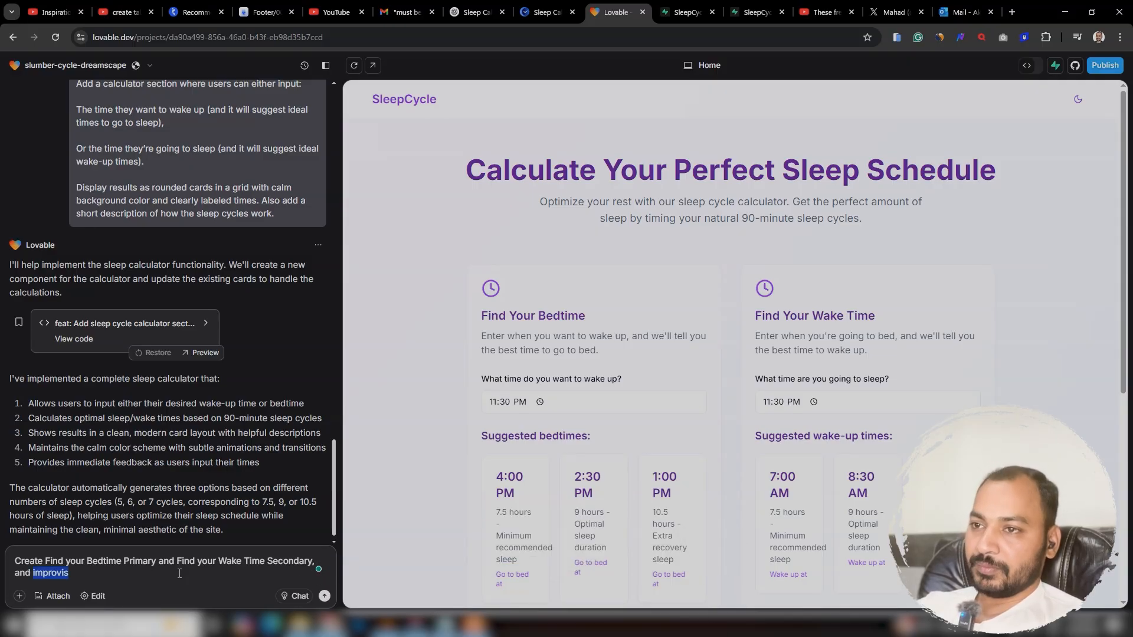
pyautogui.press('BackSpace')
pyautogui.write('improv')
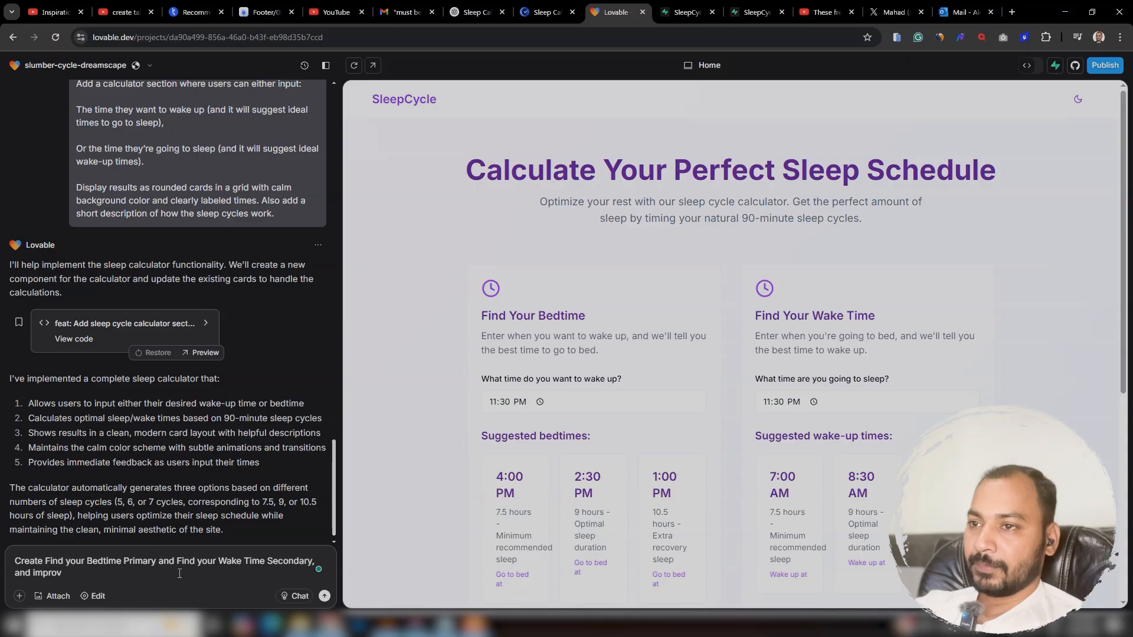
pyautogui.write('ie the in')
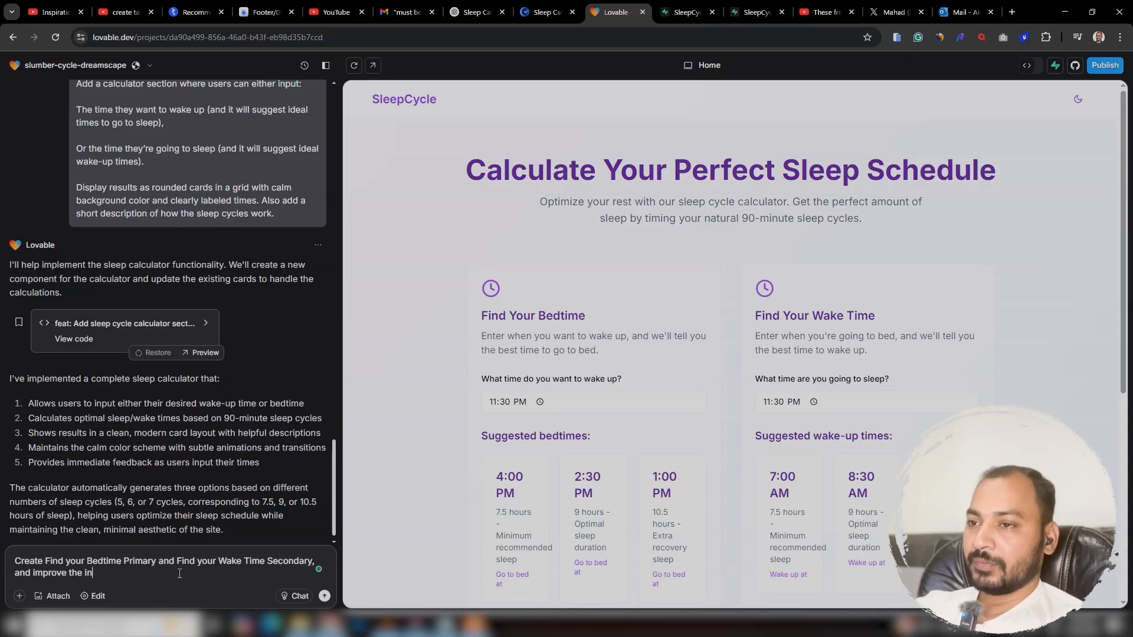
pyautogui.write('terface ex')
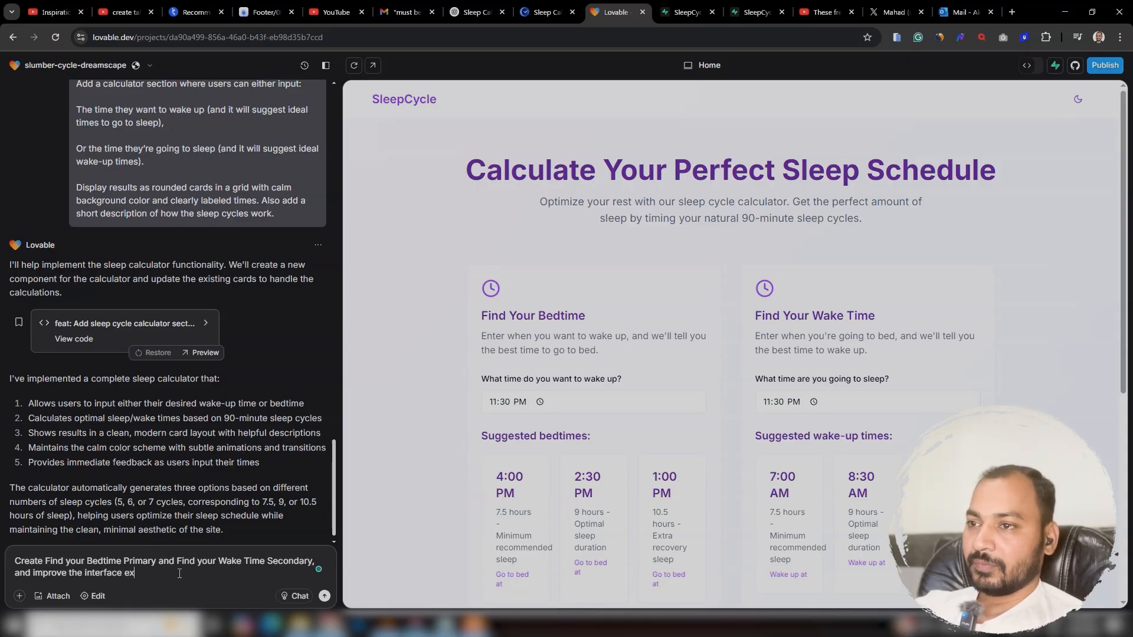
pyautogui.press('BackSpace')
pyautogui.write('sc')
pyautogui.press('BackSpace')
pyautogui.press('BackSpace')
pyautogui.press('BackSpace')
pyautogui.press('BackSpace')
pyautogui.press('BackSpace')
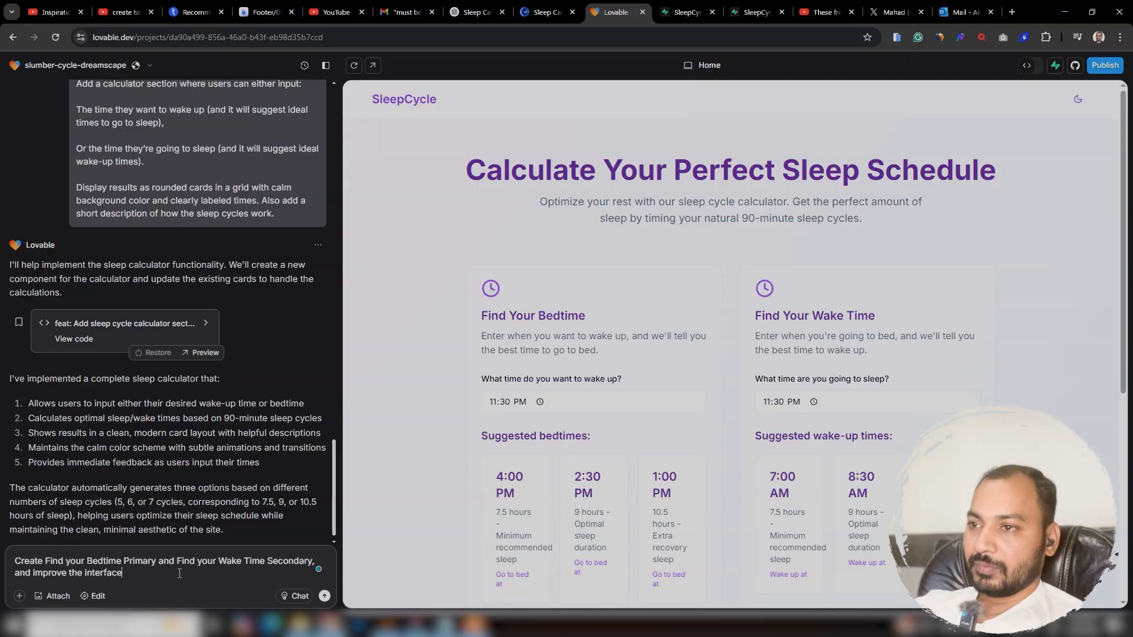
# Continue the drafted request with "especially the time where user is clicking to choose the time".
pyautogui.write('especially the ti')
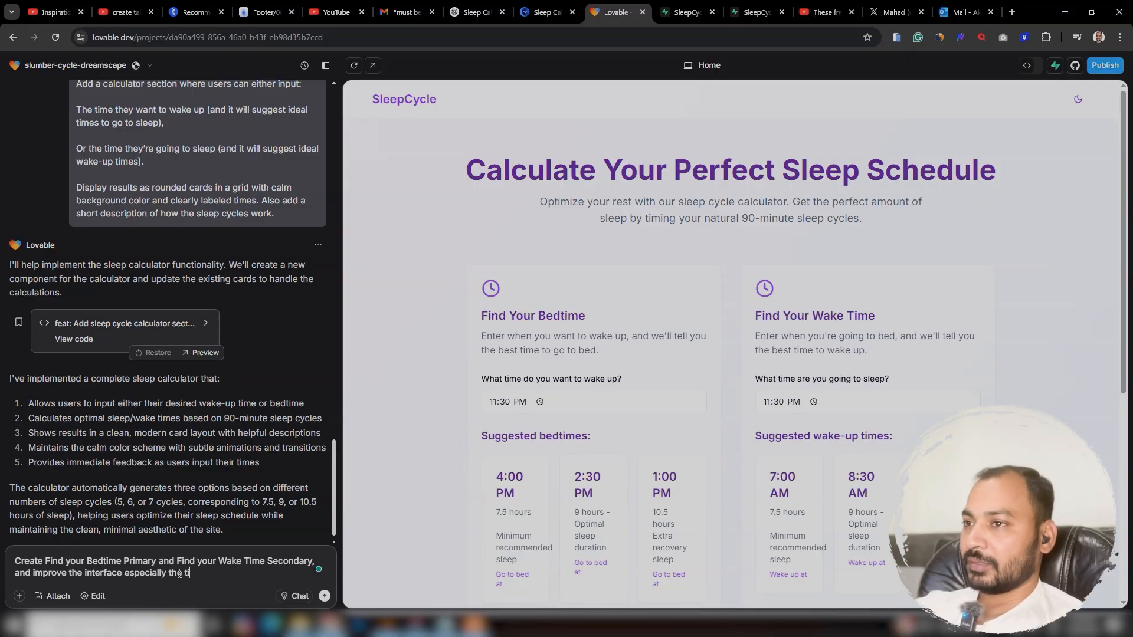
pyautogui.write('me where use i')
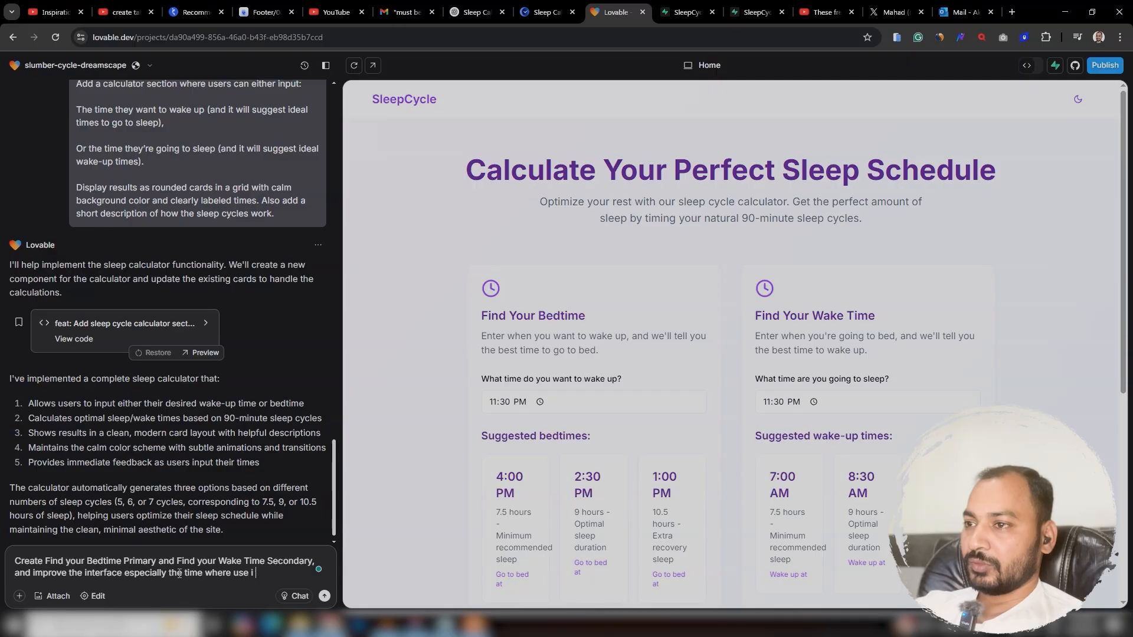
pyautogui.press('BackSpace')
pyautogui.press('BackSpace')
pyautogui.press('BackSpace')
pyautogui.write('r is ')
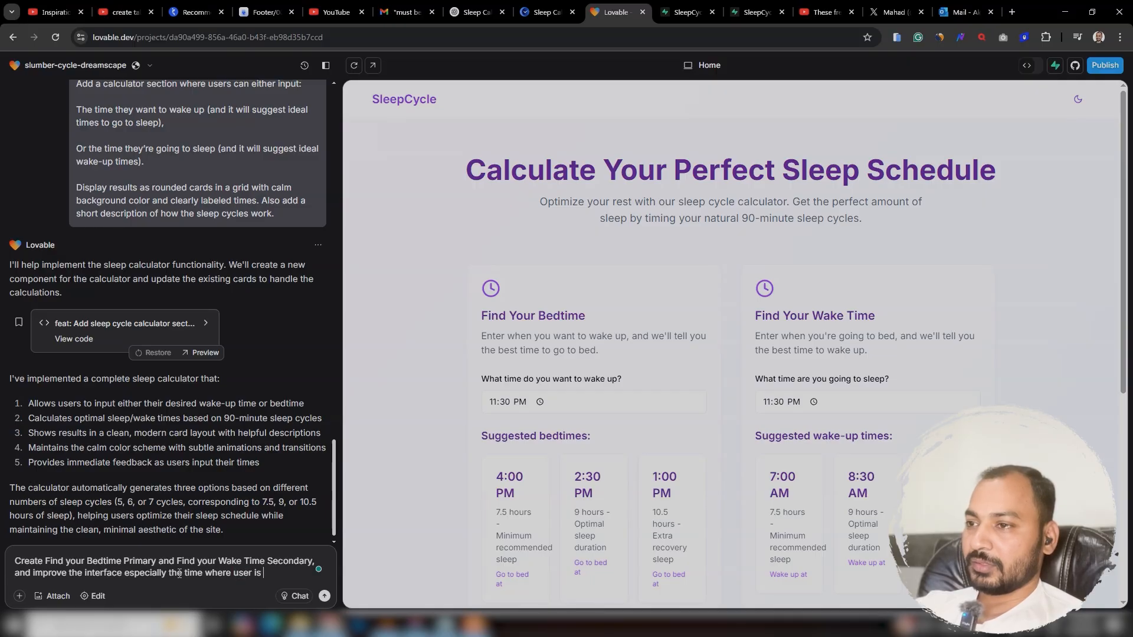
pyautogui.write('clicking to')
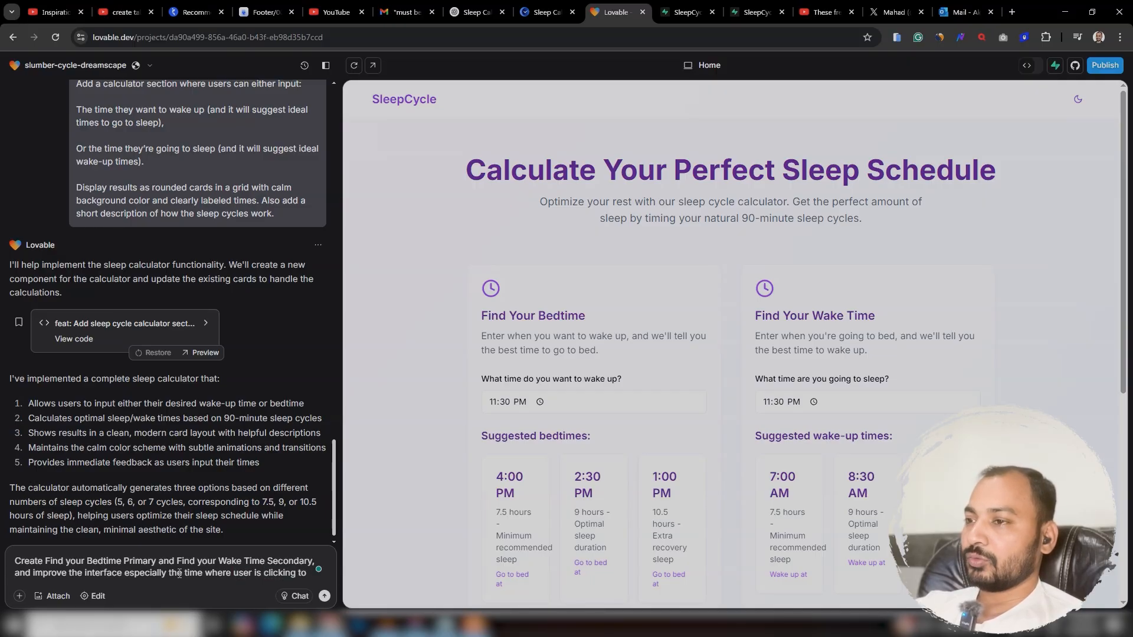
pyautogui.write(' choose the time.')
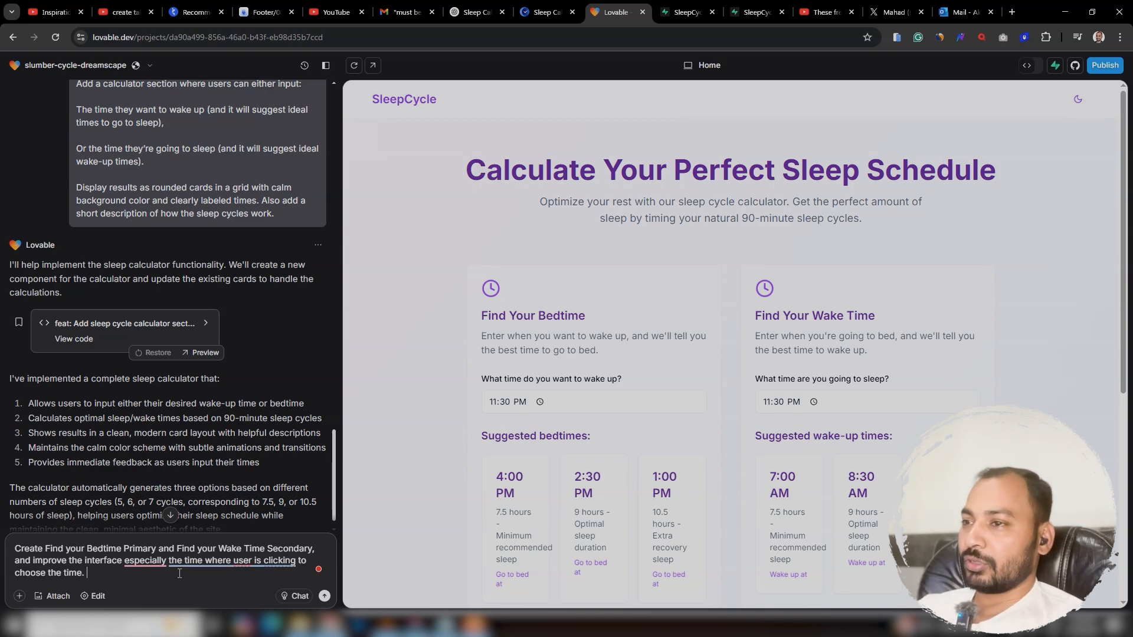
pyautogui.press('BackSpace')
pyautogui.press('BackSpace')
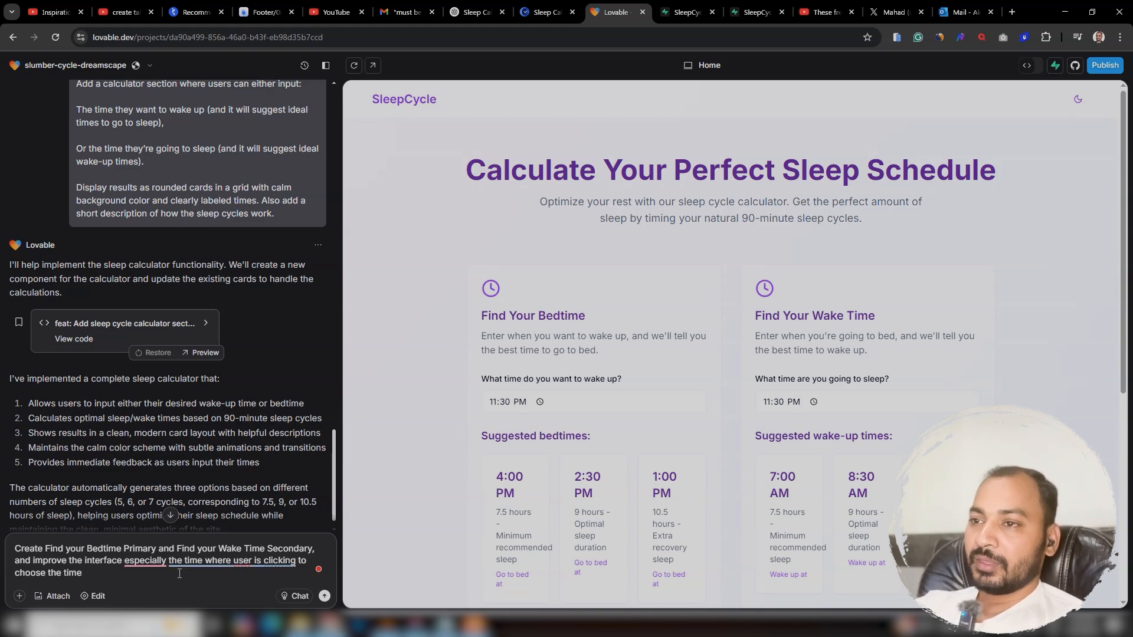
# Finish the drafted request with "and the suggestion cards where it showing the time to go to bed or wake up." and send it.
pyautogui.write('and the sugg')
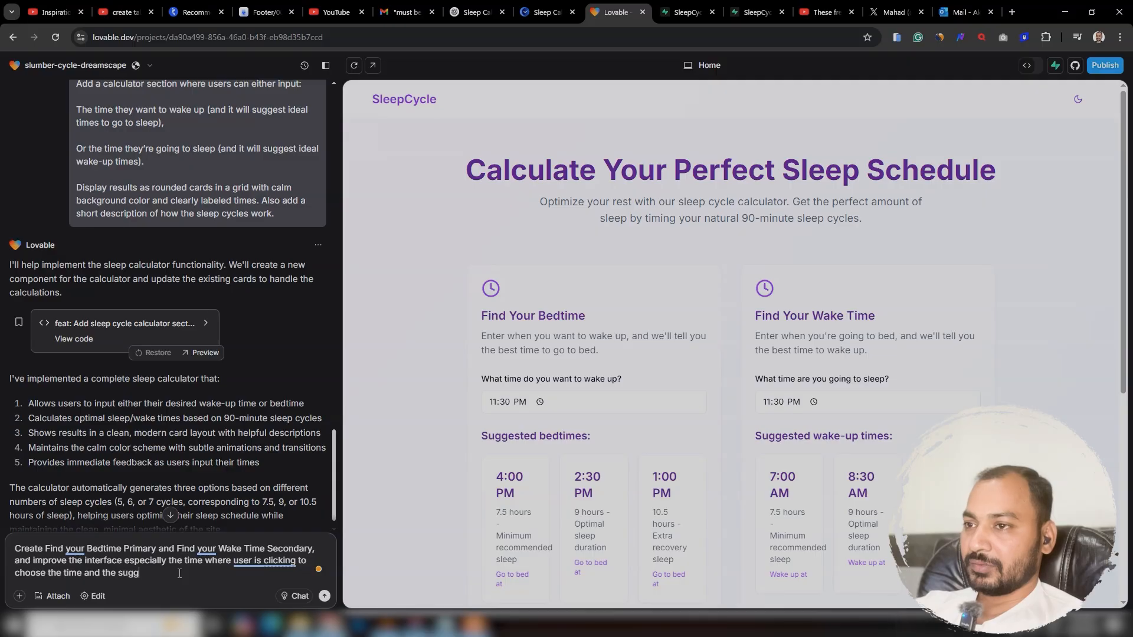
pyautogui.write('estion cards wher')
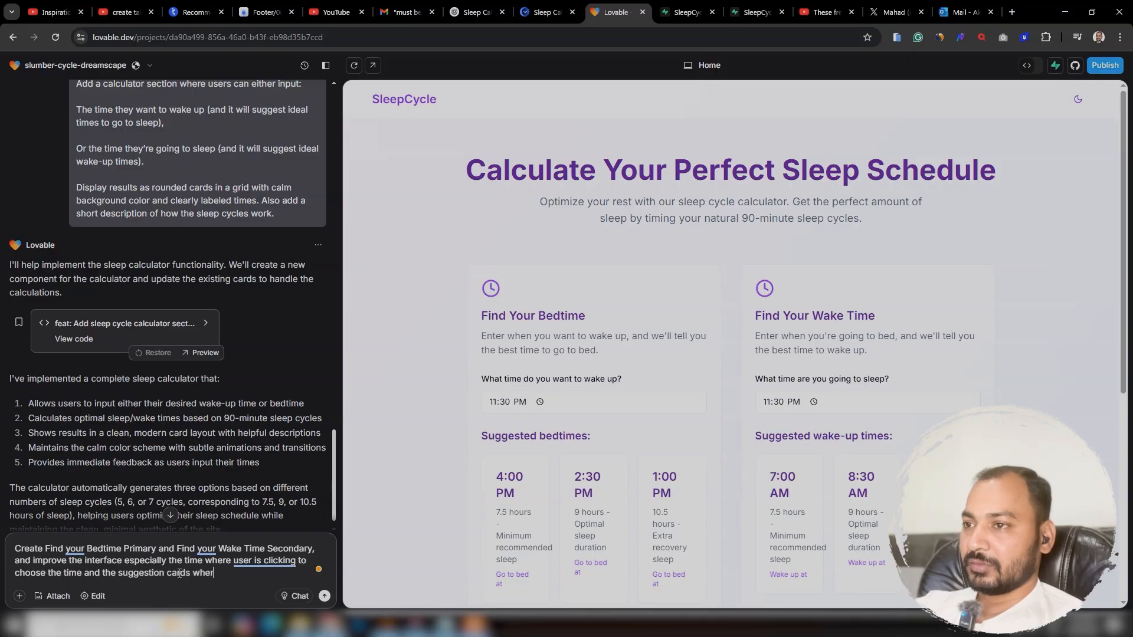
pyautogui.write('e it showing the ')
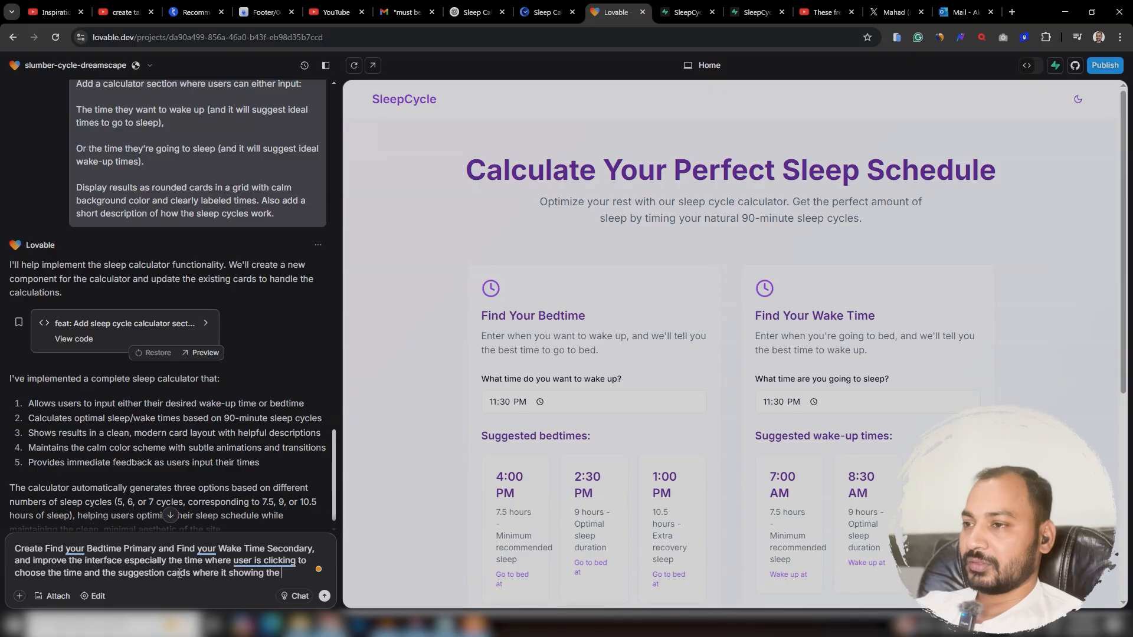
pyautogui.write('time to')
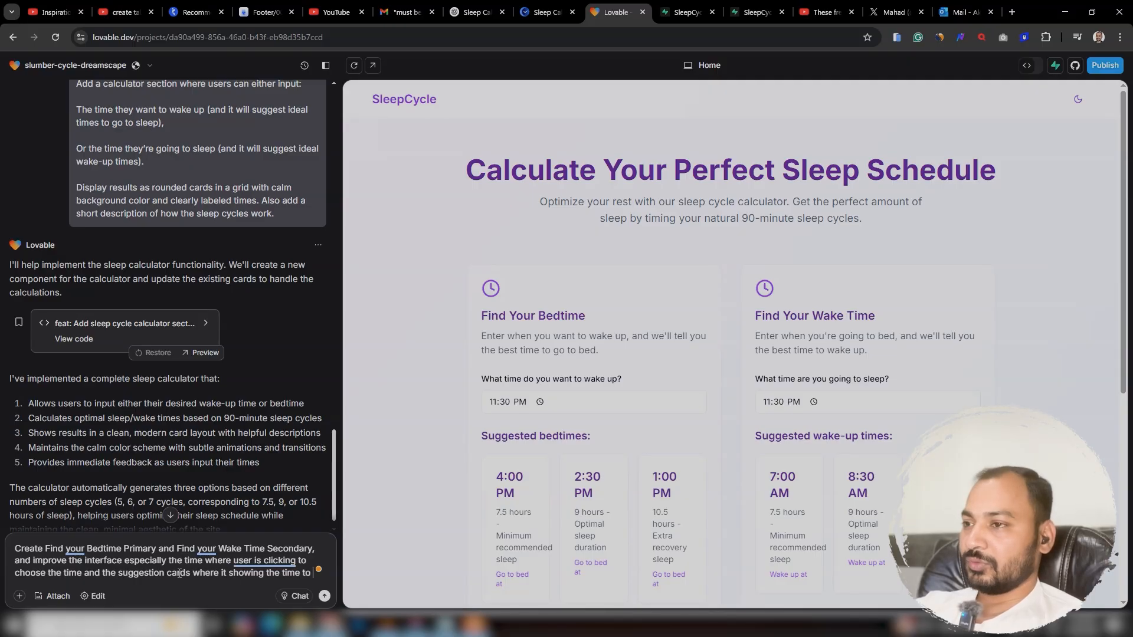
pyautogui.write(' go to bed o')
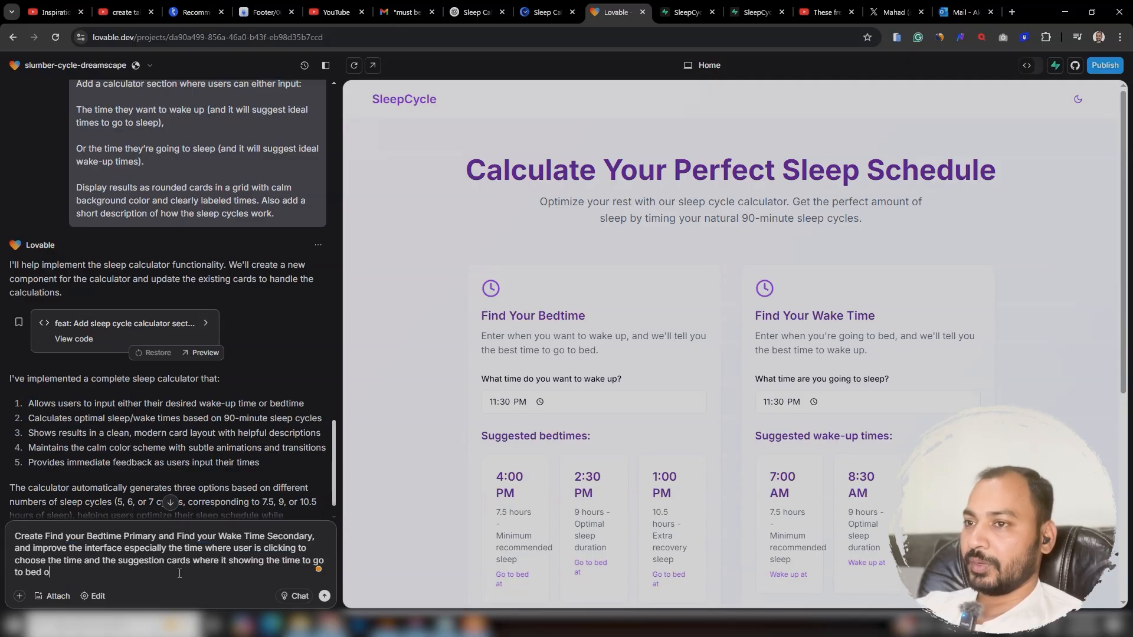
pyautogui.write('r wake up.')
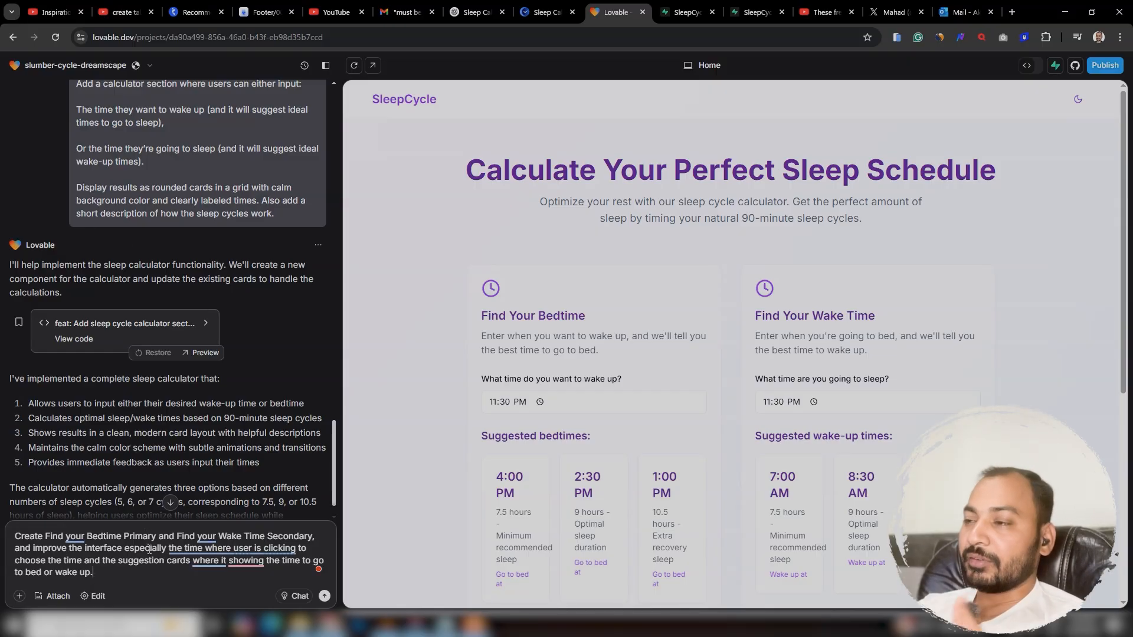
pyautogui.press('Return')
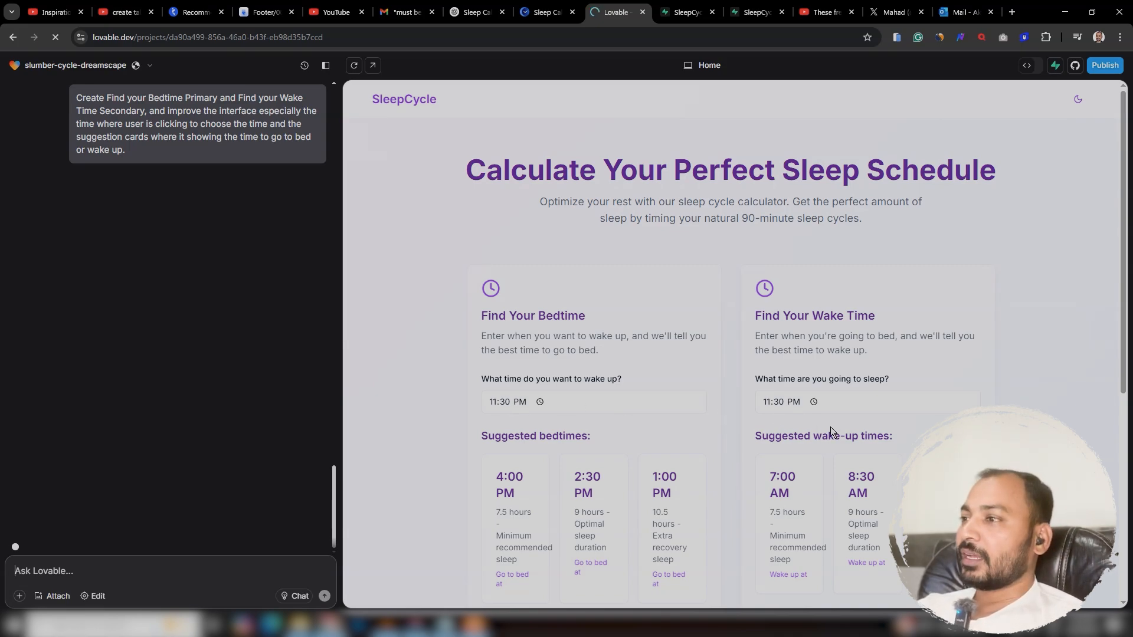
# Clear the leftover copy of the sent request from the chat message box.
pyautogui.scroll(-3, 826, 425)
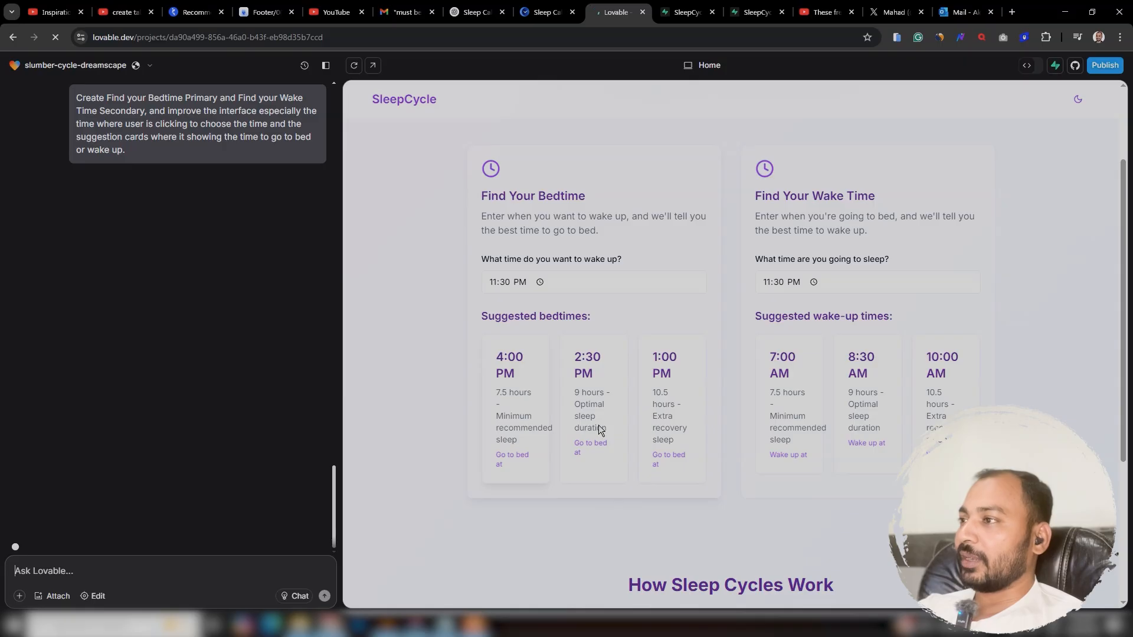
pyautogui.scroll(-3, 833, 420)
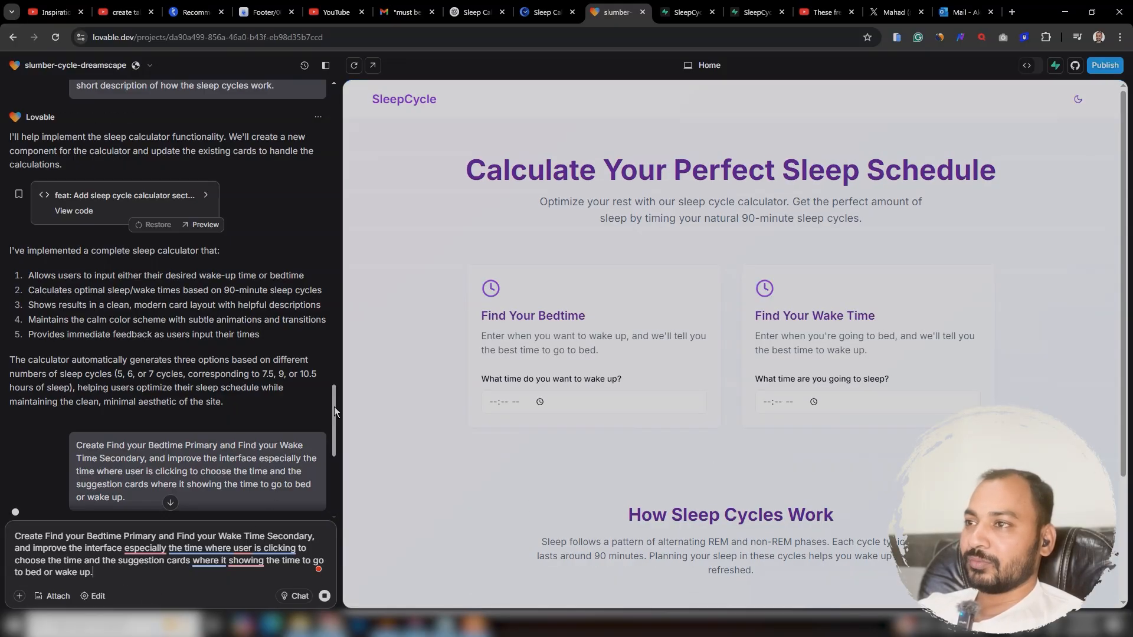
pyautogui.moveTo(334, 406); pyautogui.dragTo(332, 466)
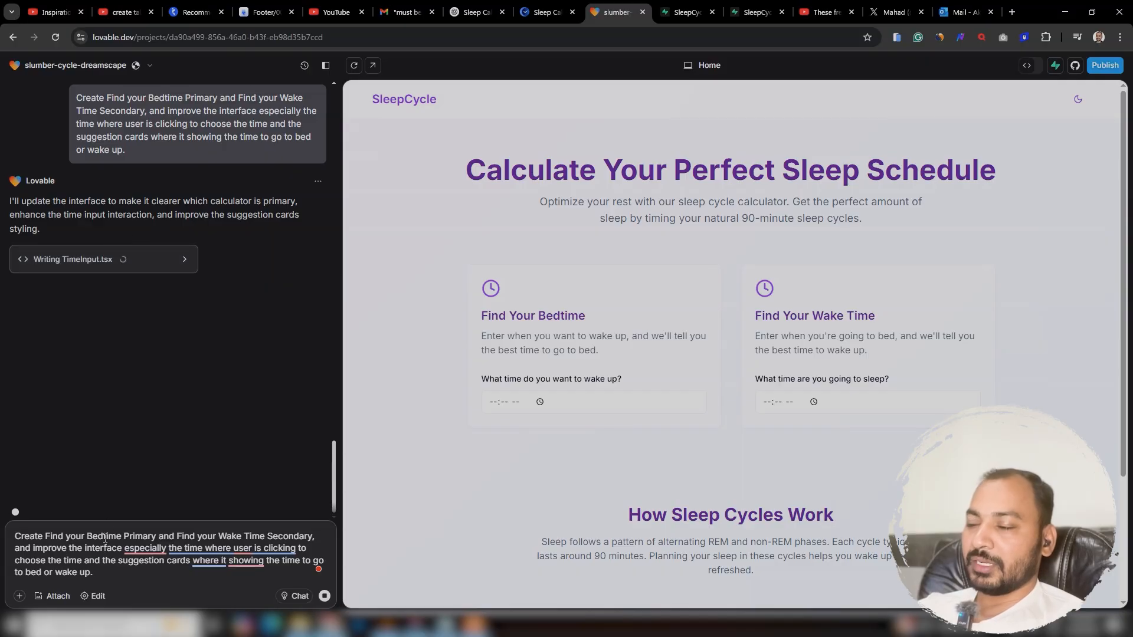
pyautogui.hotkey('ctrl', 'a')
pyautogui.press('BackSpace')
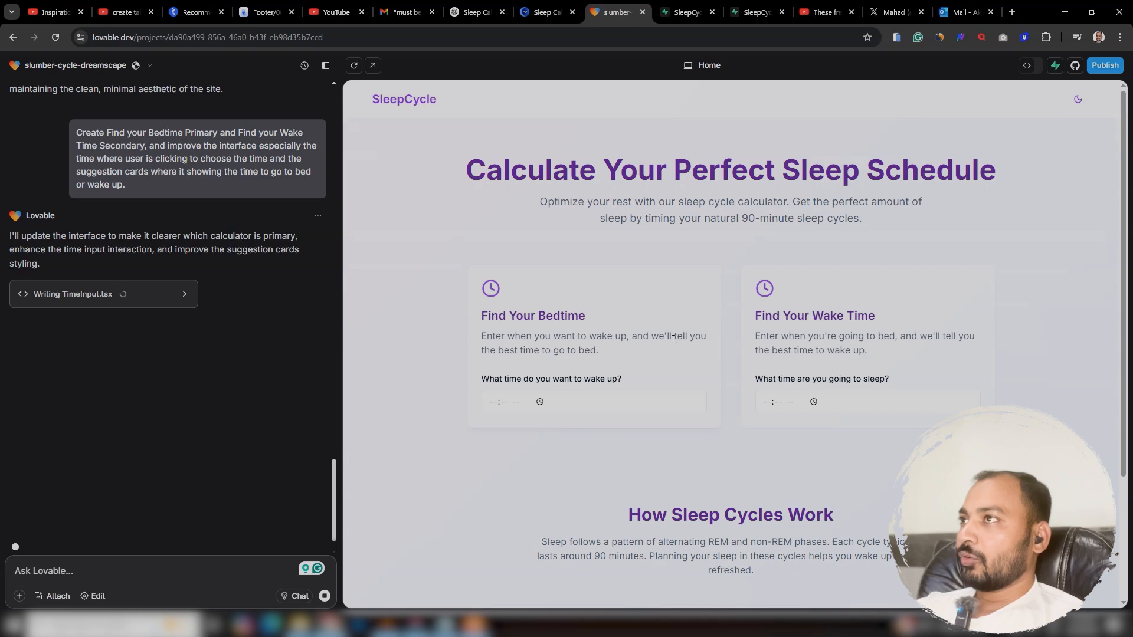
# Look at the reference sleep calculator site and return to the Lovable project.
pyautogui.click(549, 12)
pyautogui.click(616, 12)
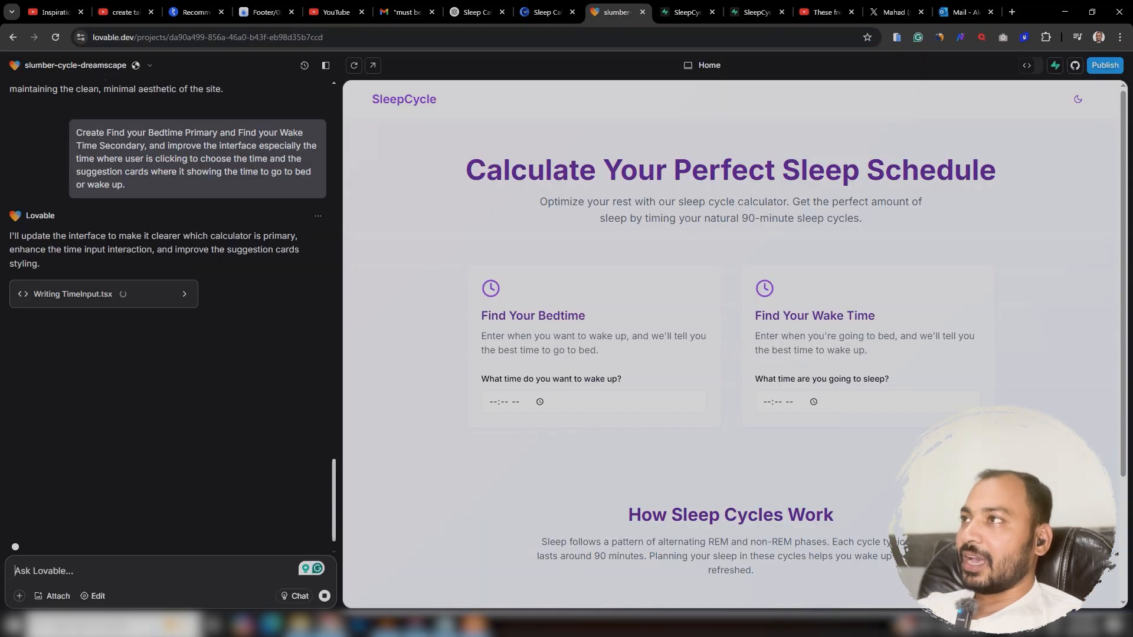
pyautogui.click(547, 12)
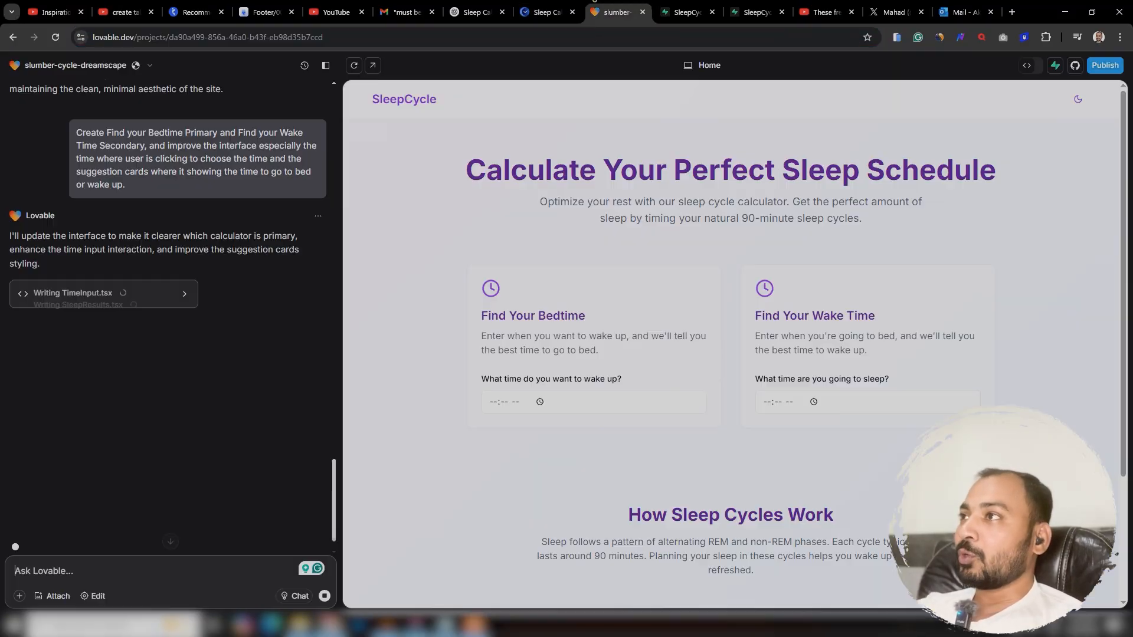
pyautogui.click(617, 12)
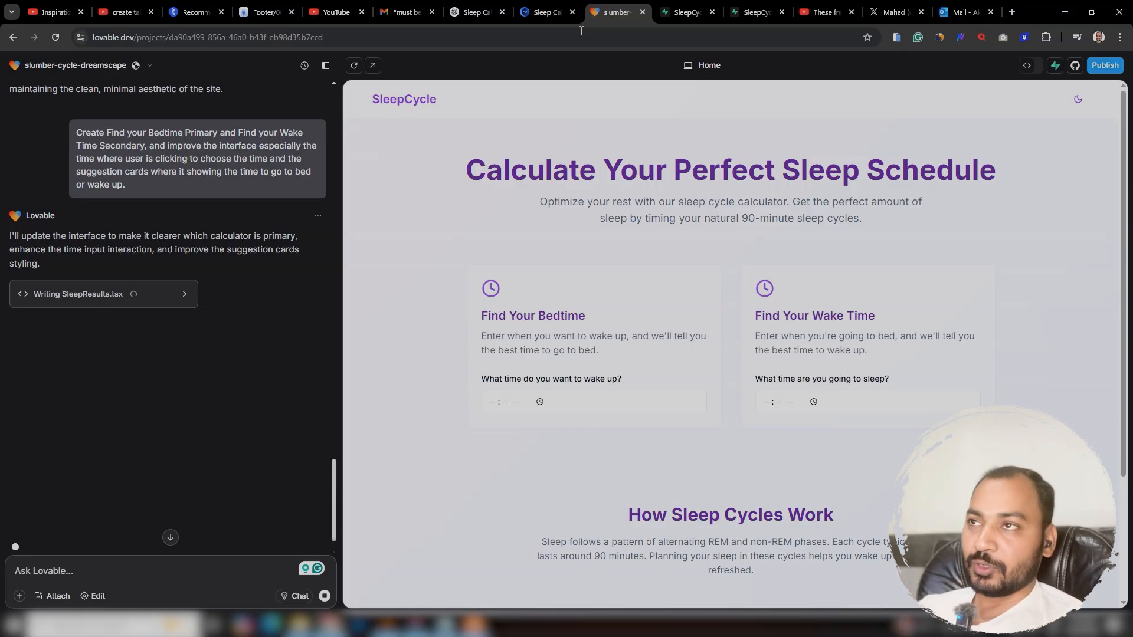
# Check the project's remaining credits and read Lovable's summary of the interface changes.
pyautogui.click(152, 65)
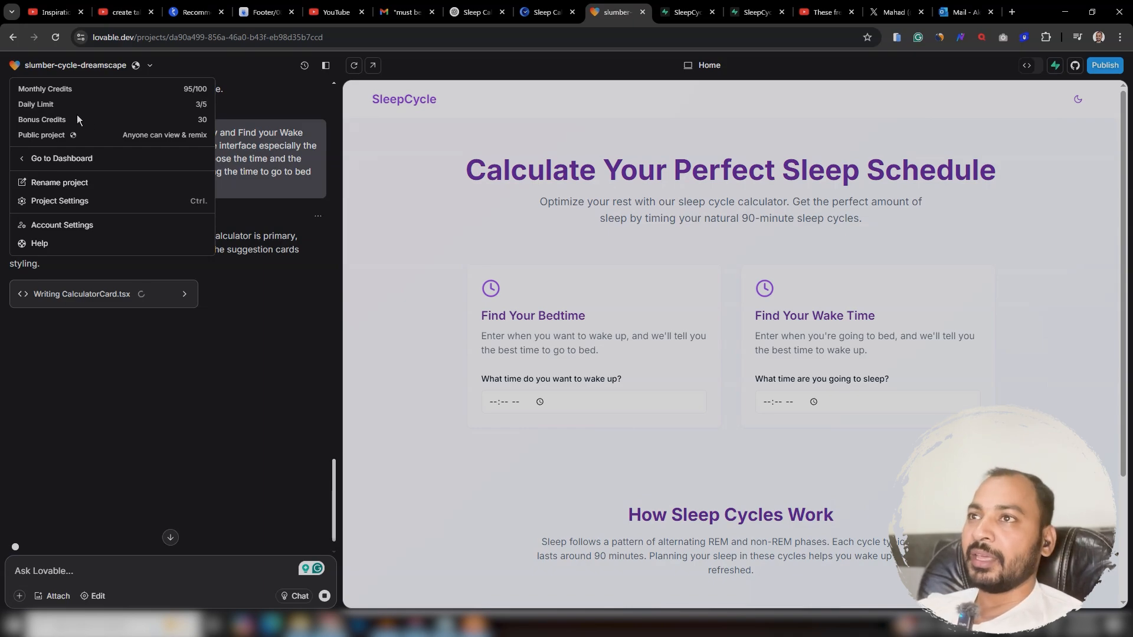
pyautogui.click(214, 414)
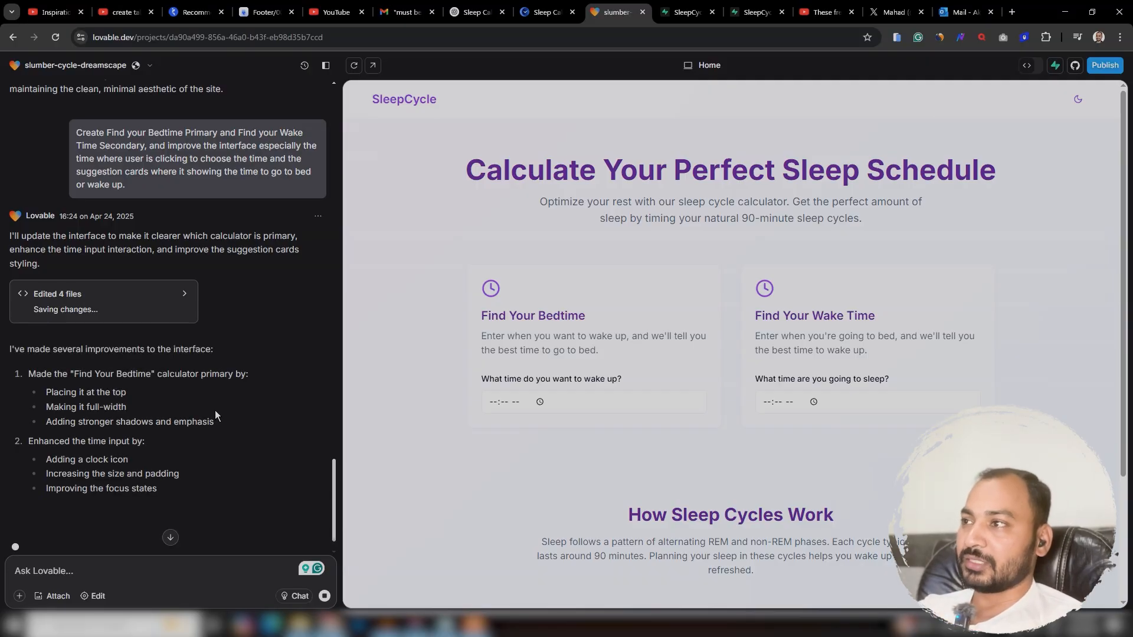
pyautogui.scroll(-1, 220, 424)
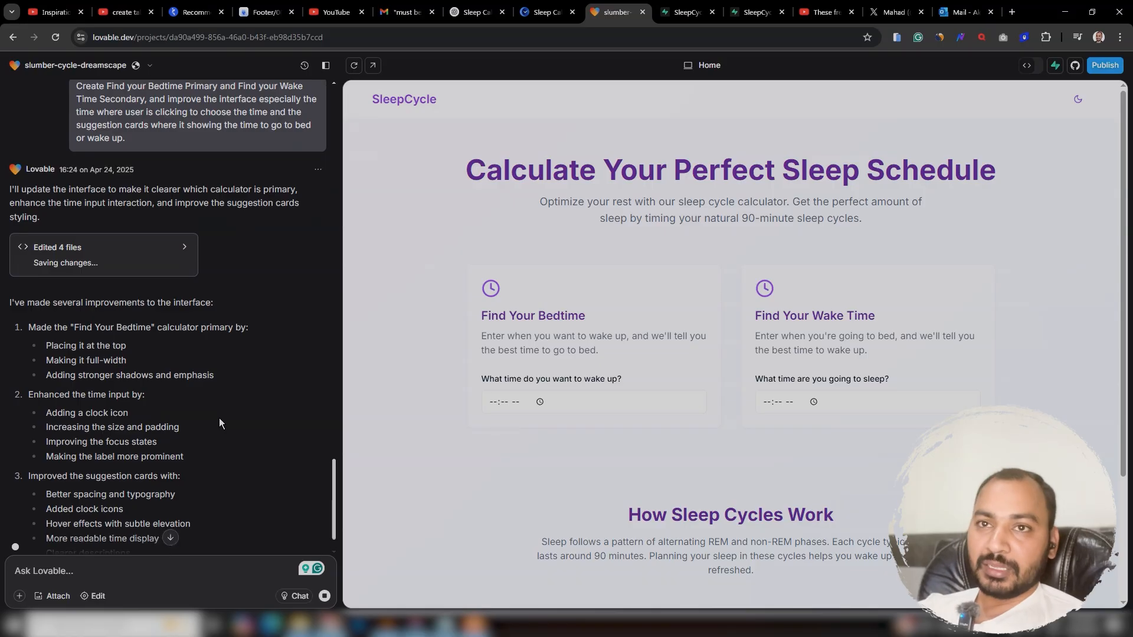
pyautogui.scroll(-3, 473, 383)
pyautogui.scroll(-3, 296, 402)
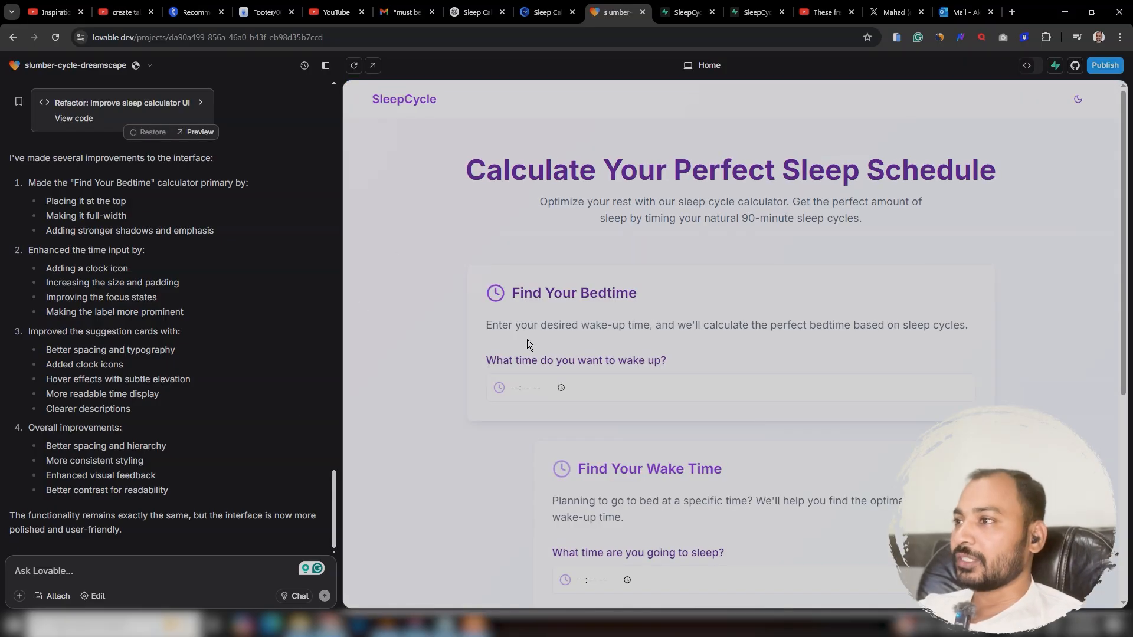
# Try the wake-up time input and its time picker in the redesigned Find Your Bedtime calculator, without choosing a time.
pyautogui.scroll(-5, 681, 313)
pyautogui.scroll(4, 738, 314)
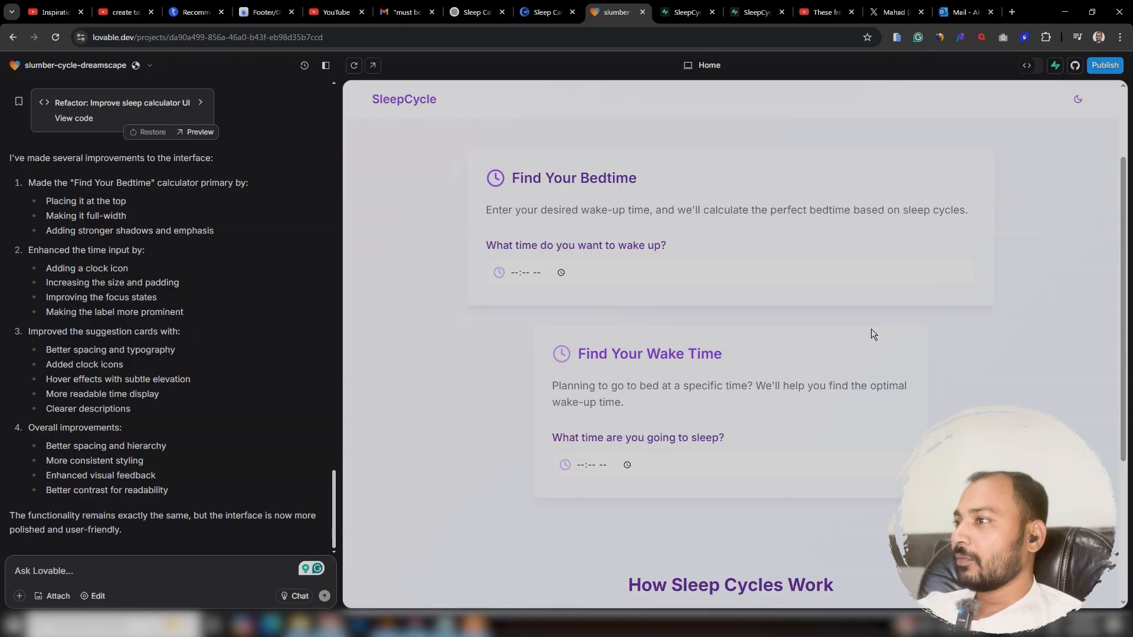
pyautogui.click(514, 270)
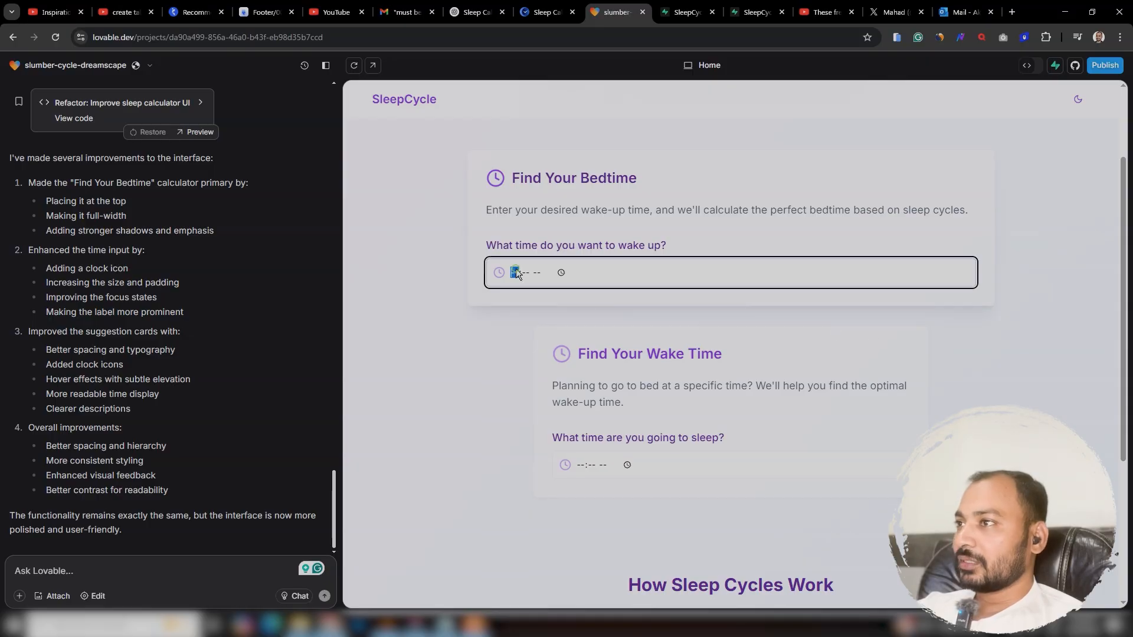
pyautogui.click(563, 274)
pyautogui.click(791, 387)
# Examine the redesigned page layout in the preview, from the main heading through both calculators to the How Sleep Cycles Work section.
pyautogui.scroll(-4, 791, 389)
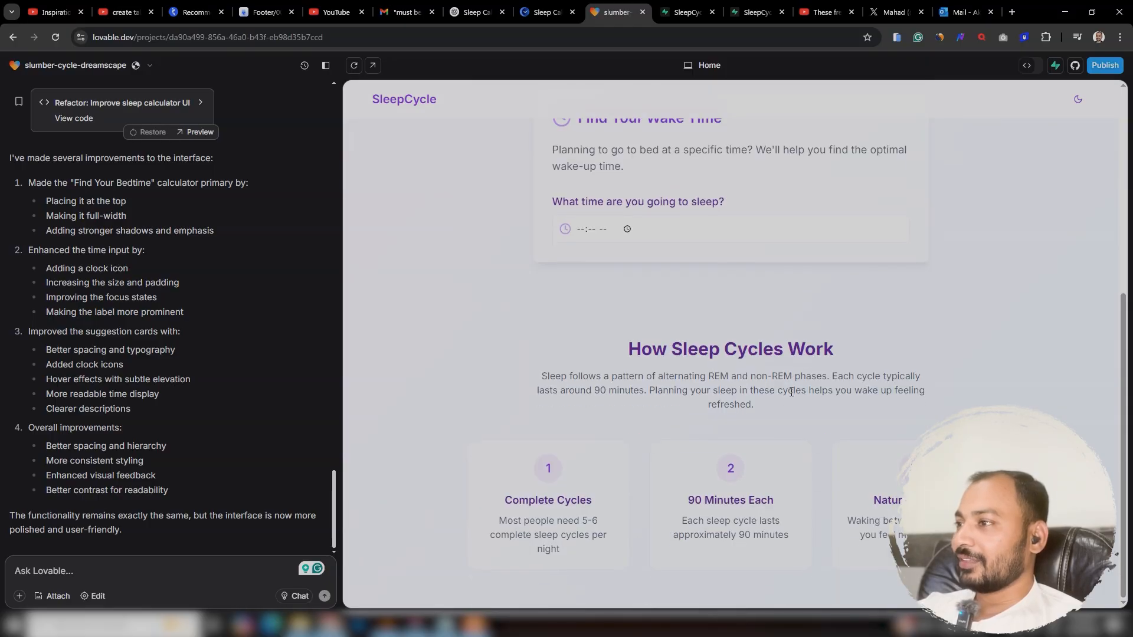
pyautogui.scroll(6, 791, 392)
pyautogui.scroll(-5, 697, 395)
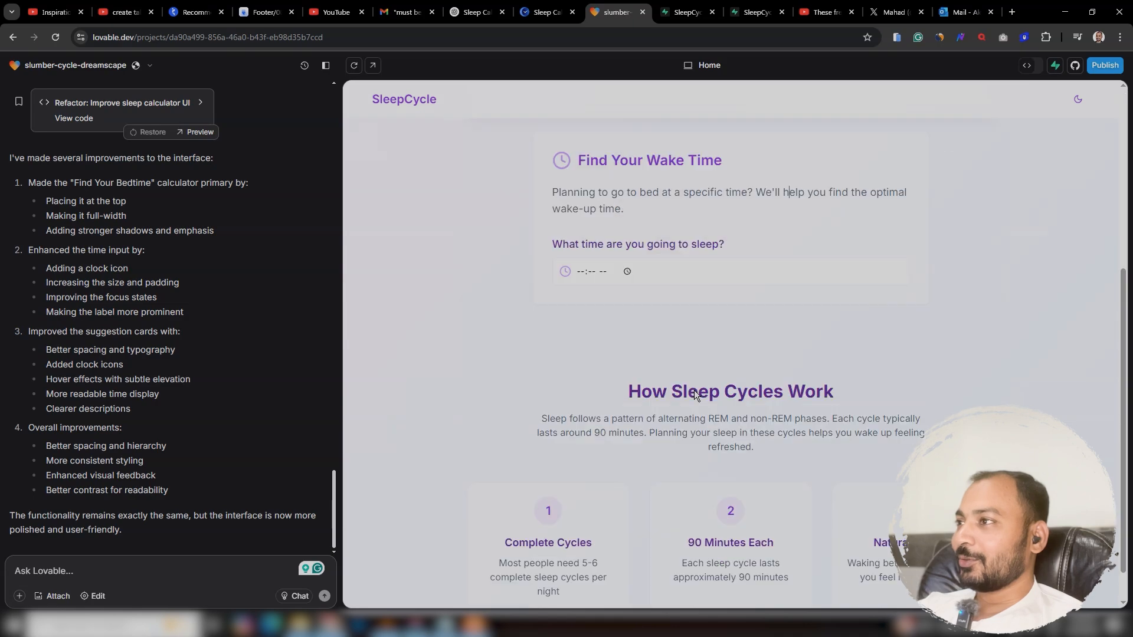
pyautogui.scroll(6, 696, 395)
pyautogui.scroll(-5, 699, 394)
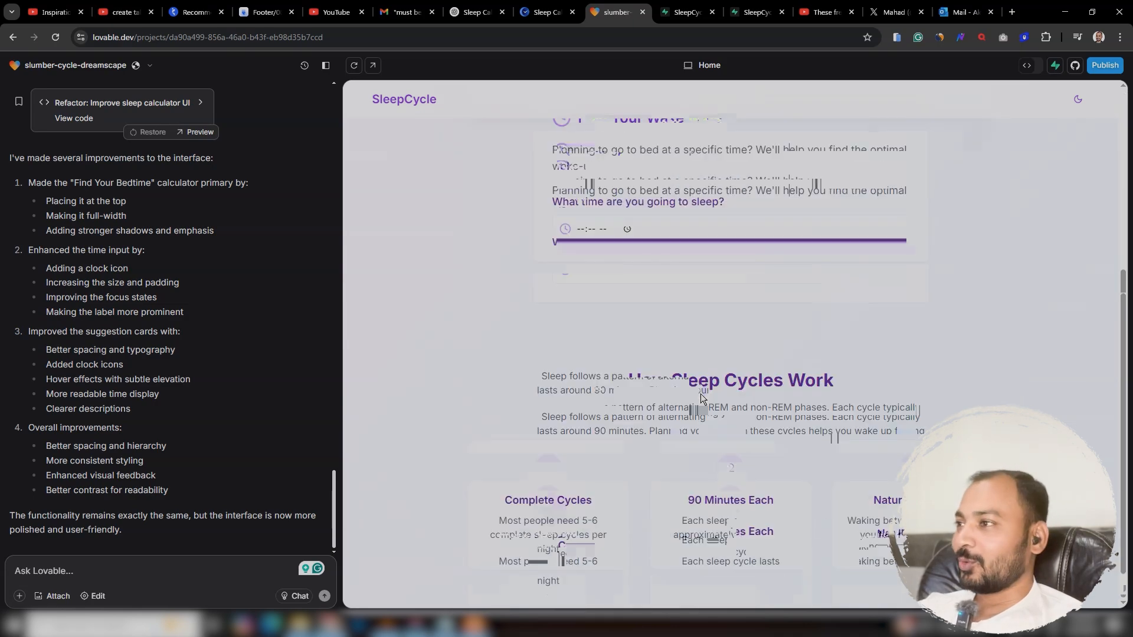
pyautogui.scroll(6, 700, 394)
pyautogui.scroll(-5, 699, 395)
pyautogui.scroll(6, 700, 394)
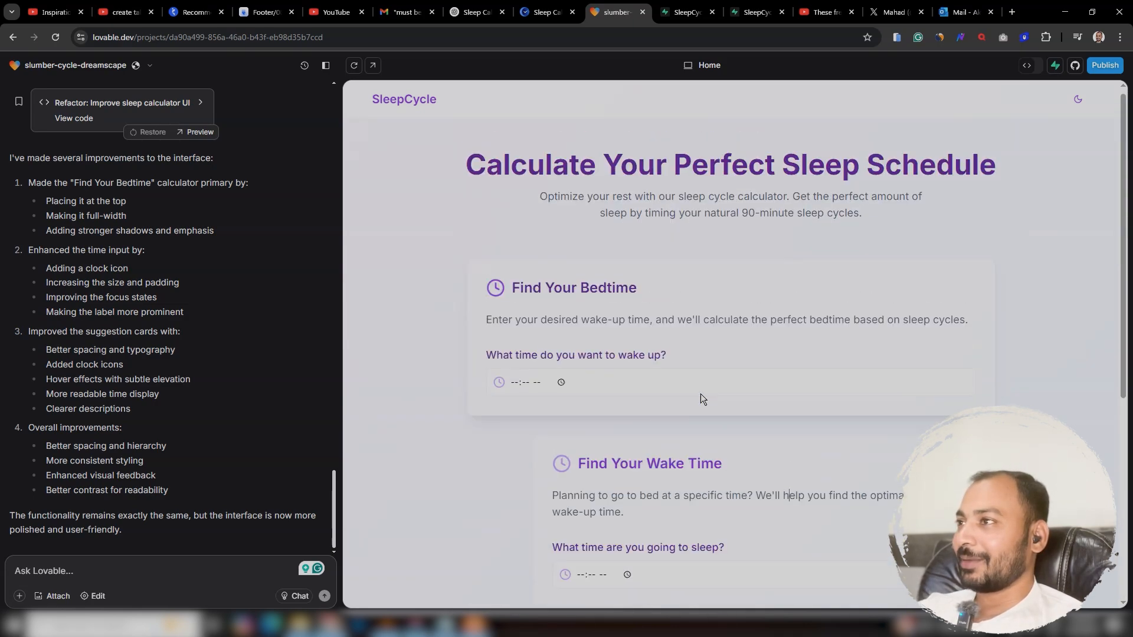
pyautogui.scroll(-5, 699, 395)
pyautogui.scroll(6, 701, 397)
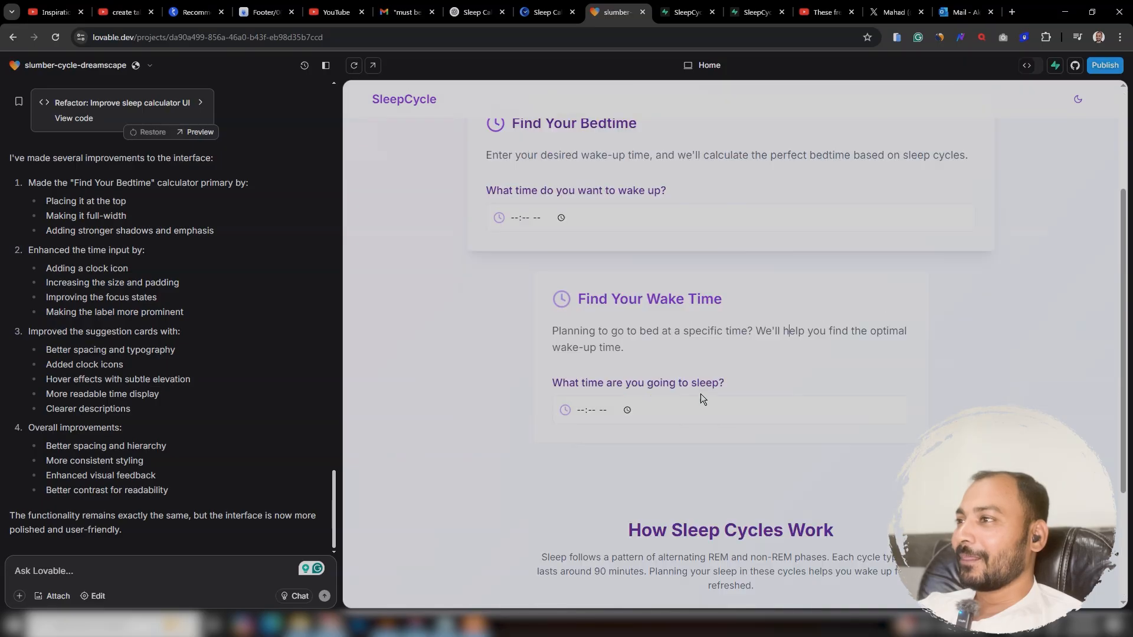
pyautogui.scroll(-5, 700, 396)
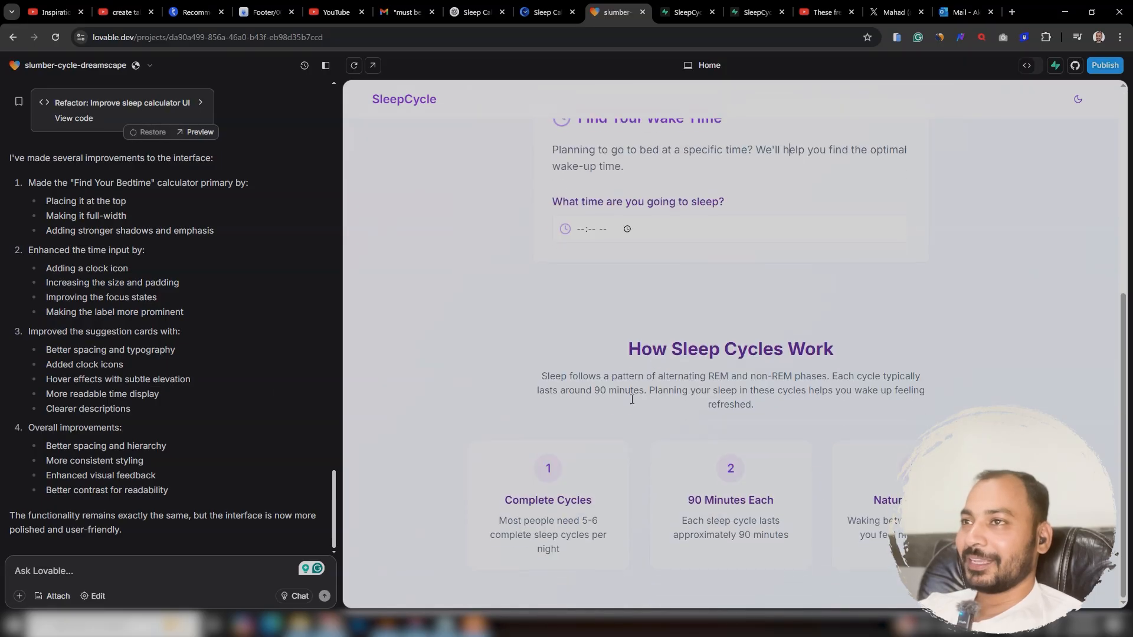
# Open the latest version's preview as a standalone page and inspect its full-width layout.
pyautogui.click(196, 132)
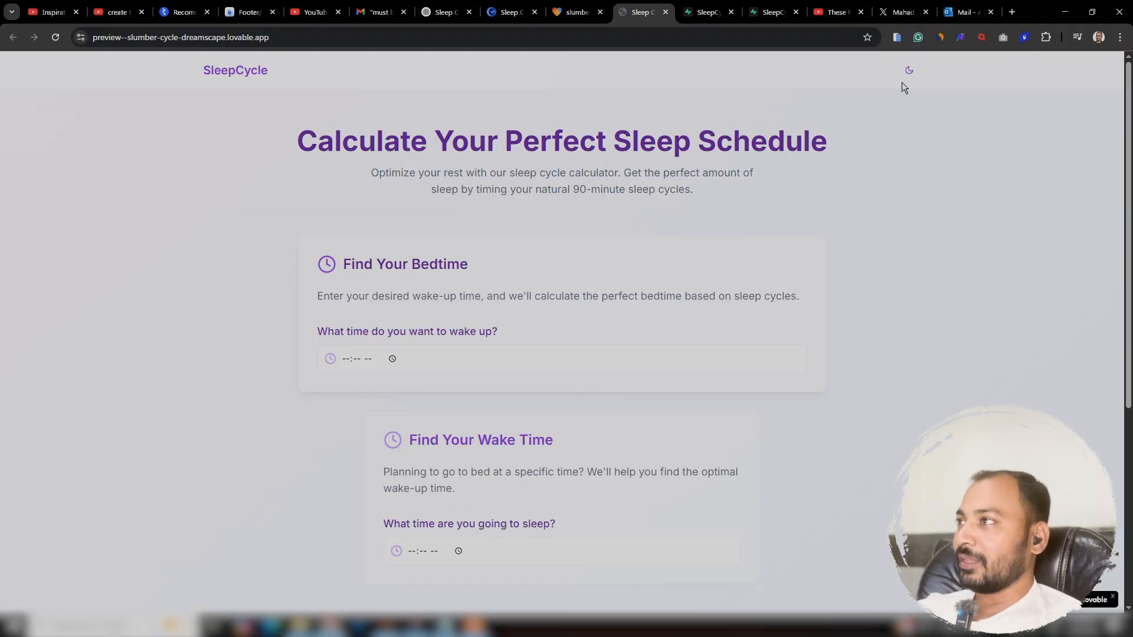
pyautogui.scroll(-5, 912, 238)
pyautogui.scroll(5, 912, 239)
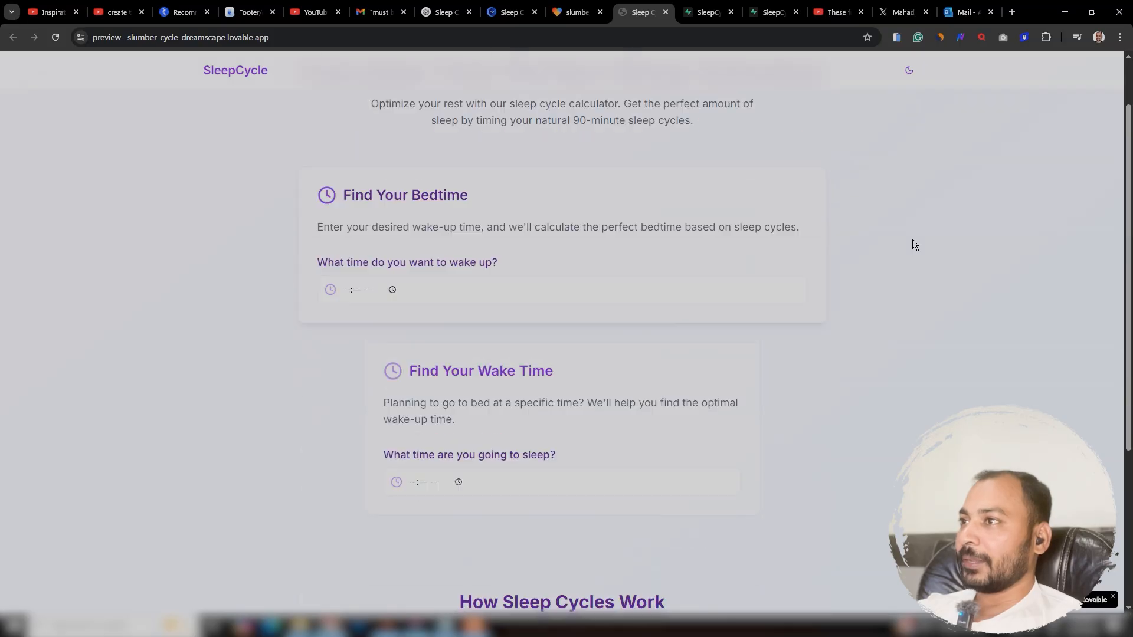
# Return to the Lovable project and send the request "the previous version was better, please revert it to that.".
pyautogui.click(581, 11)
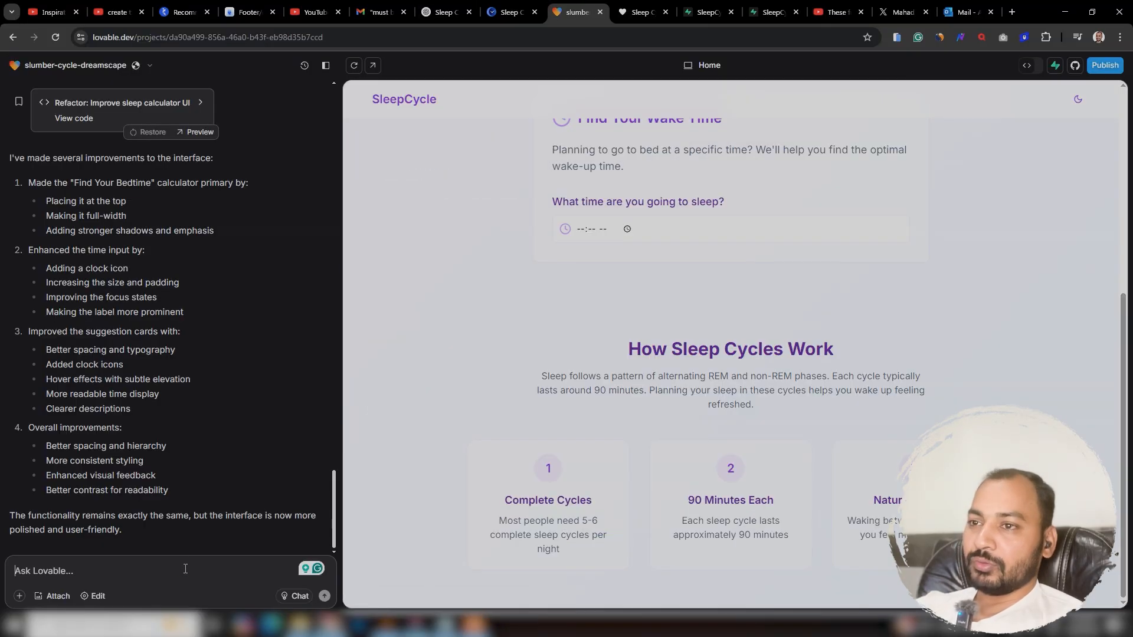
pyautogui.write('the previous ')
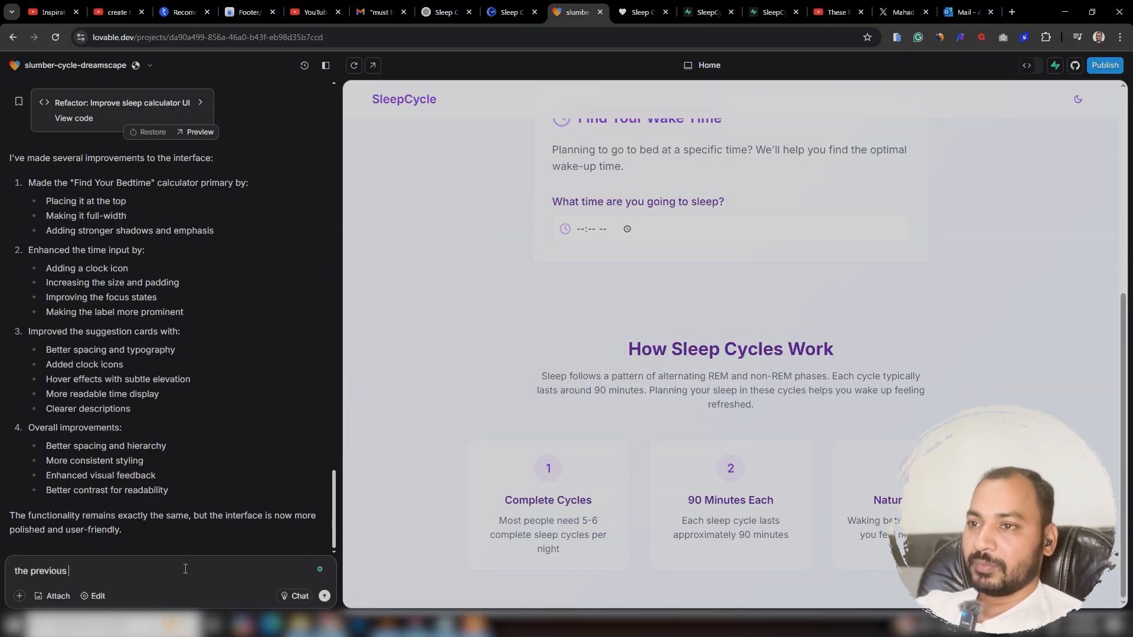
pyautogui.write('version was bett')
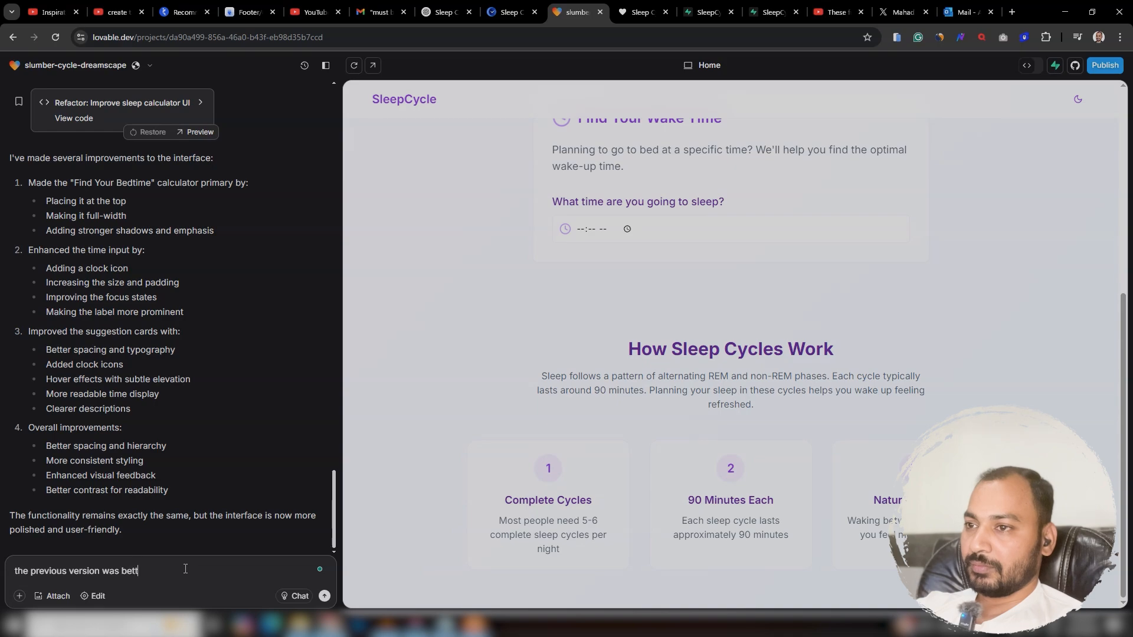
pyautogui.write('er, please ')
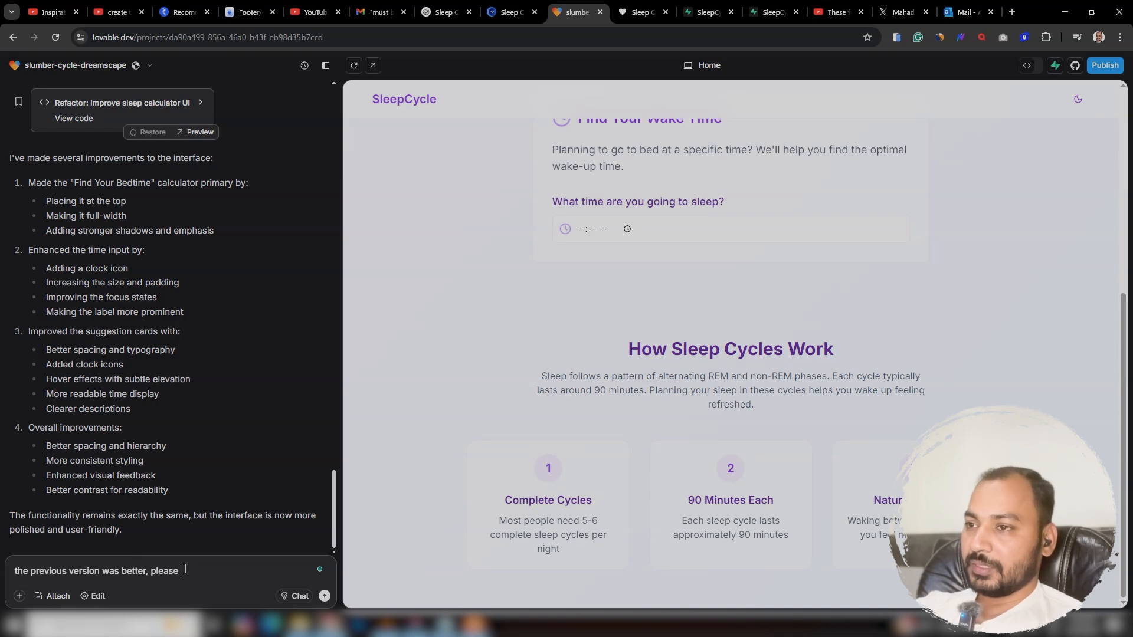
pyautogui.write('revert it ')
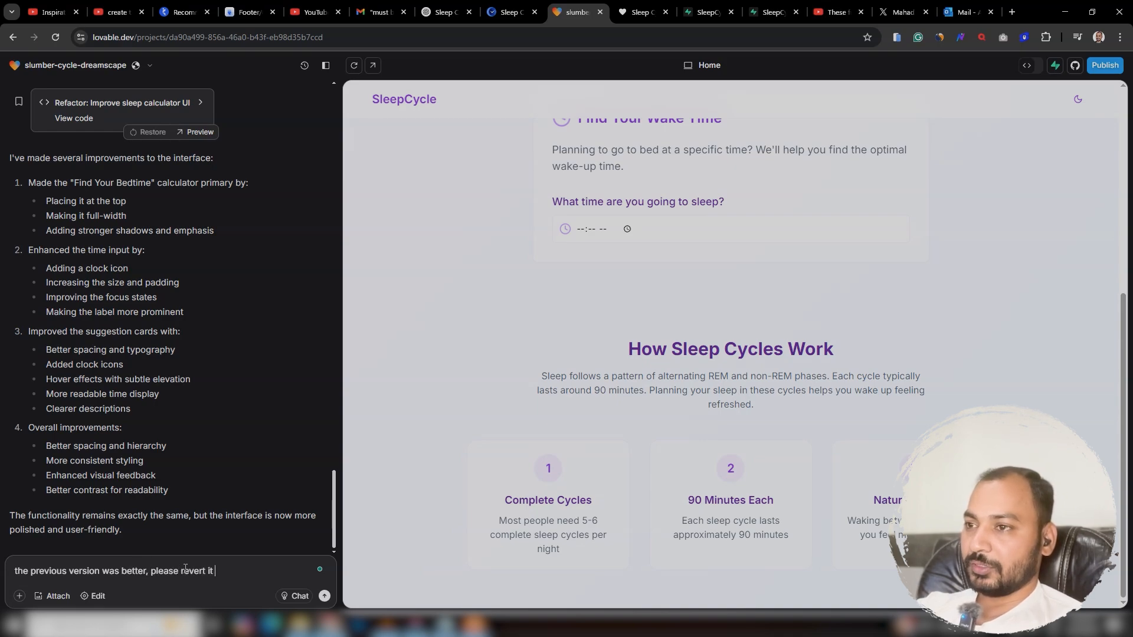
pyautogui.write('to that.')
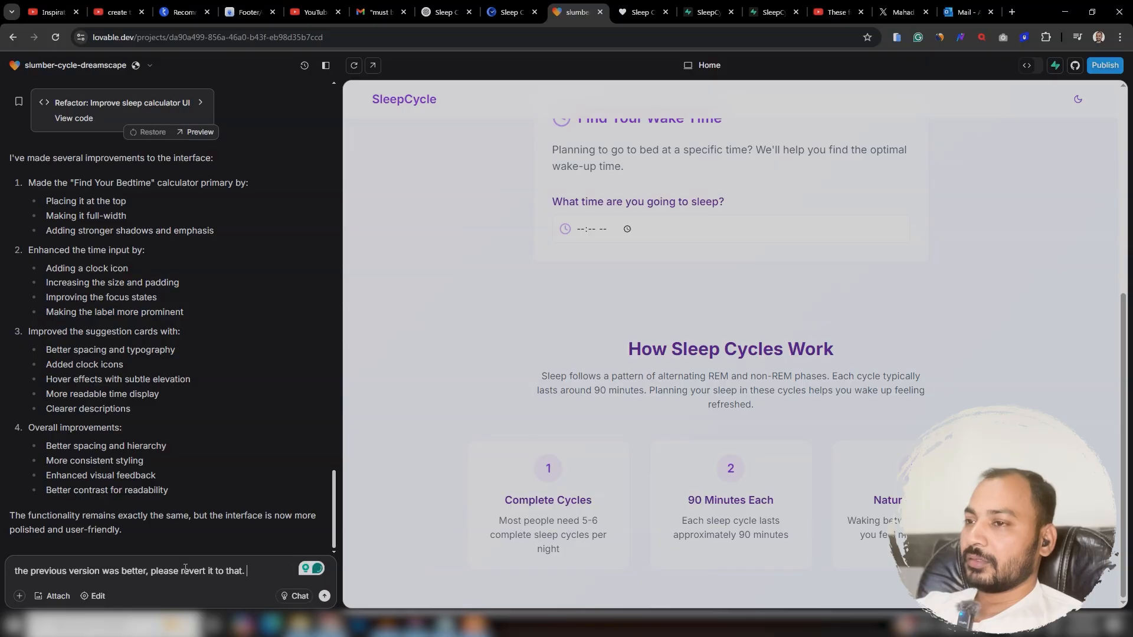
pyautogui.press('Return')
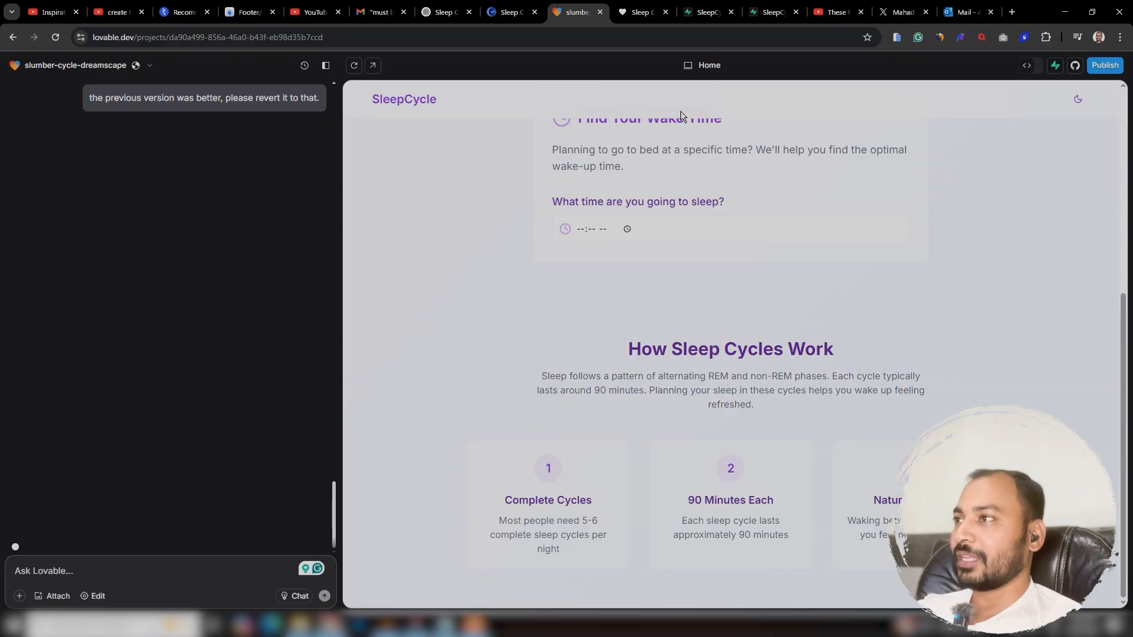
pyautogui.scroll(15, 276, 334)
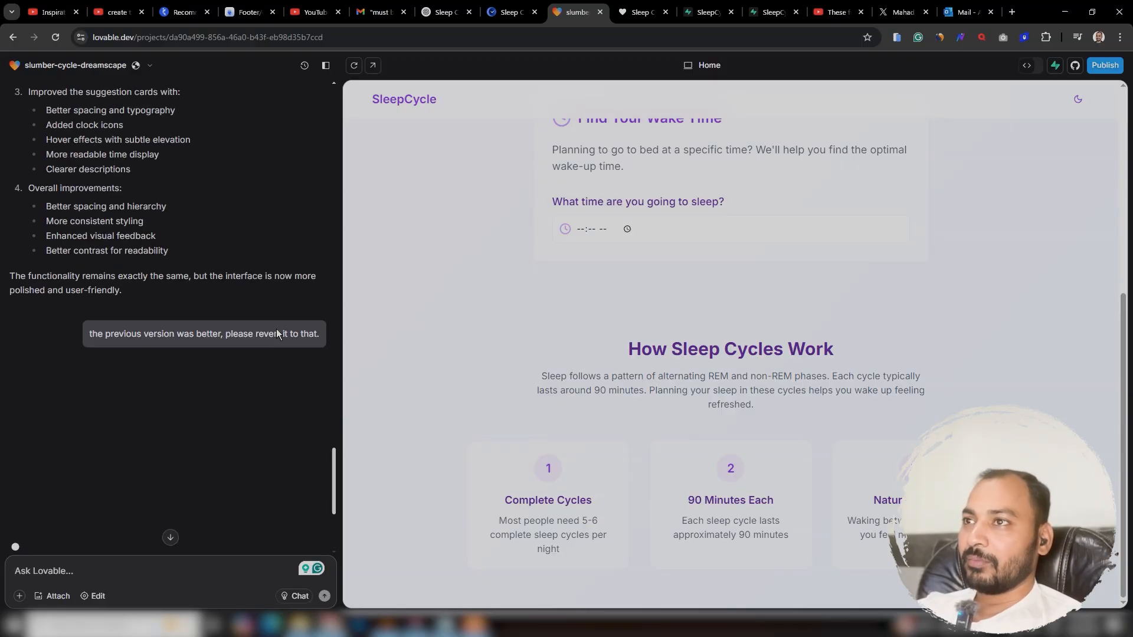